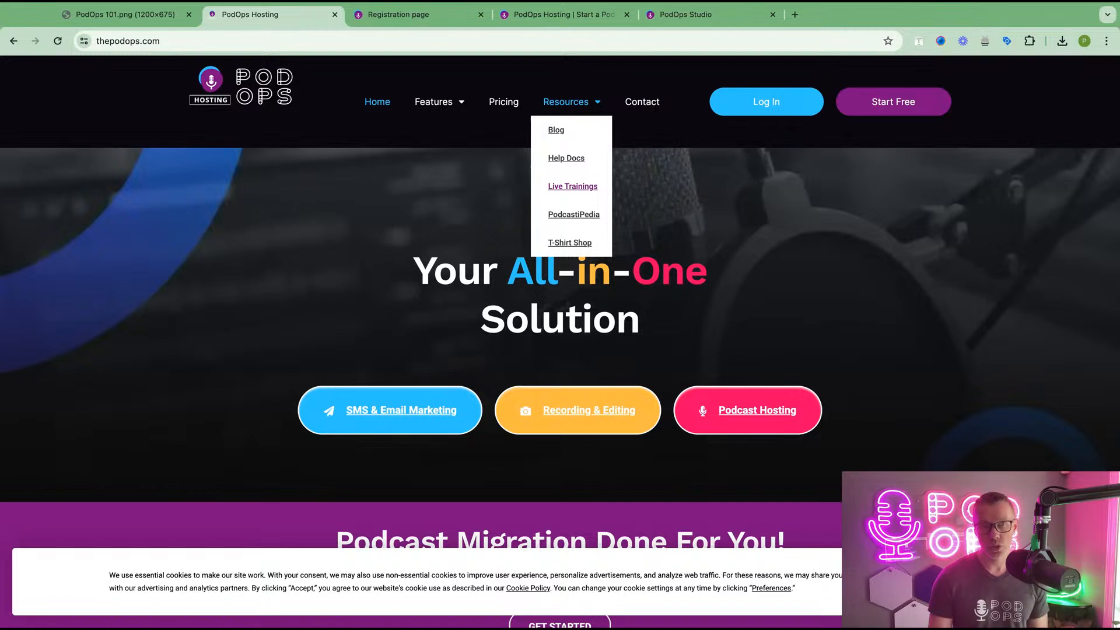
# - Show the PodOps 101 agenda slide covering podcast creation, import, cover art, episodes, players and directories
pyautogui.click(114, 15)
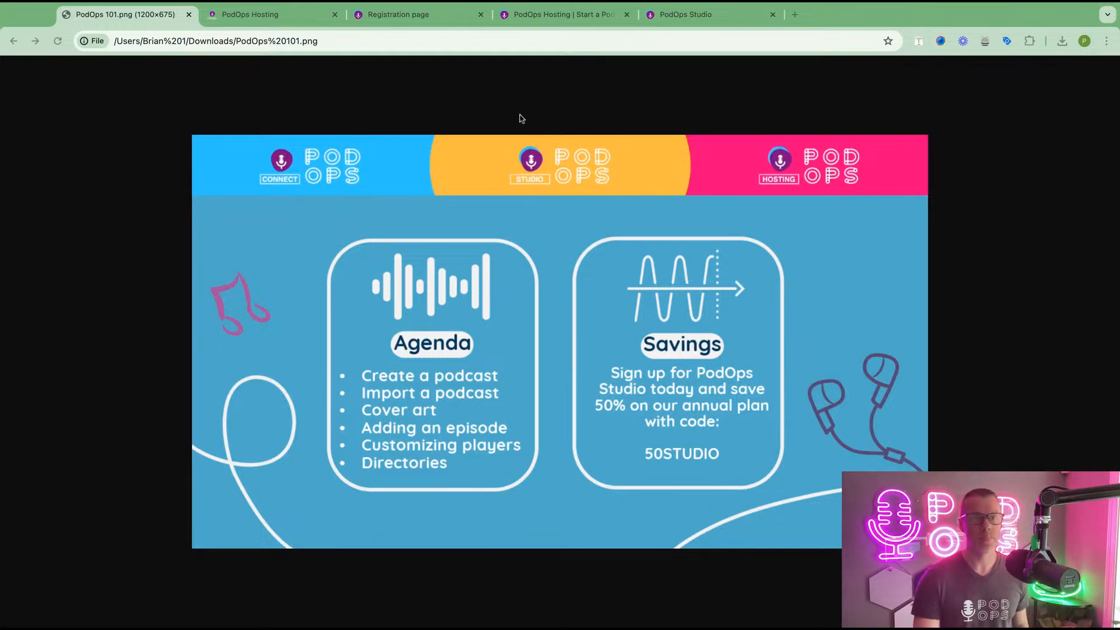
# - Switch to the podopshost.com/register tab with the empty Sign Up form
pyautogui.click(416, 28)
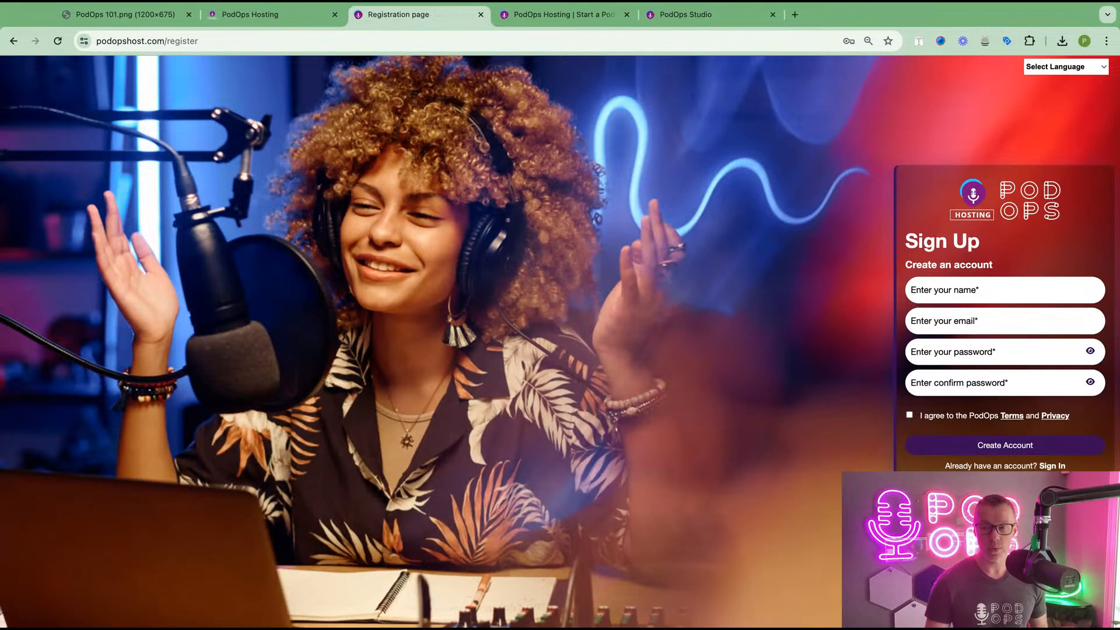
# - Sign in to reach the dashboard showing 7 subscribers, 4 podcasts, 1 sponsor and 101 gratuity
pyautogui.click(552, 18)
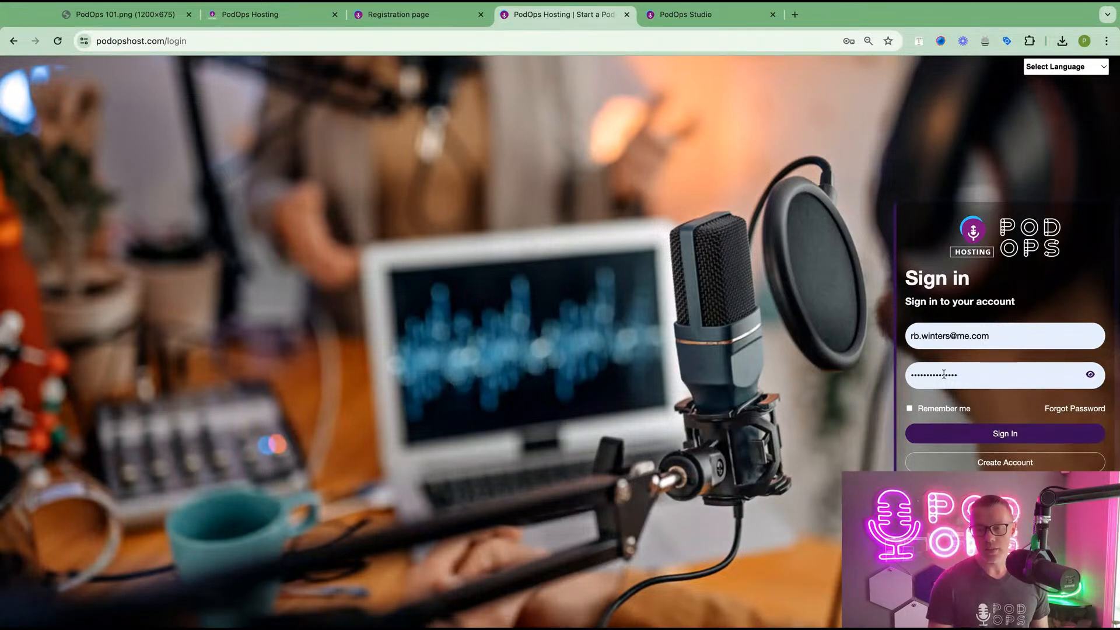
pyautogui.click(943, 436)
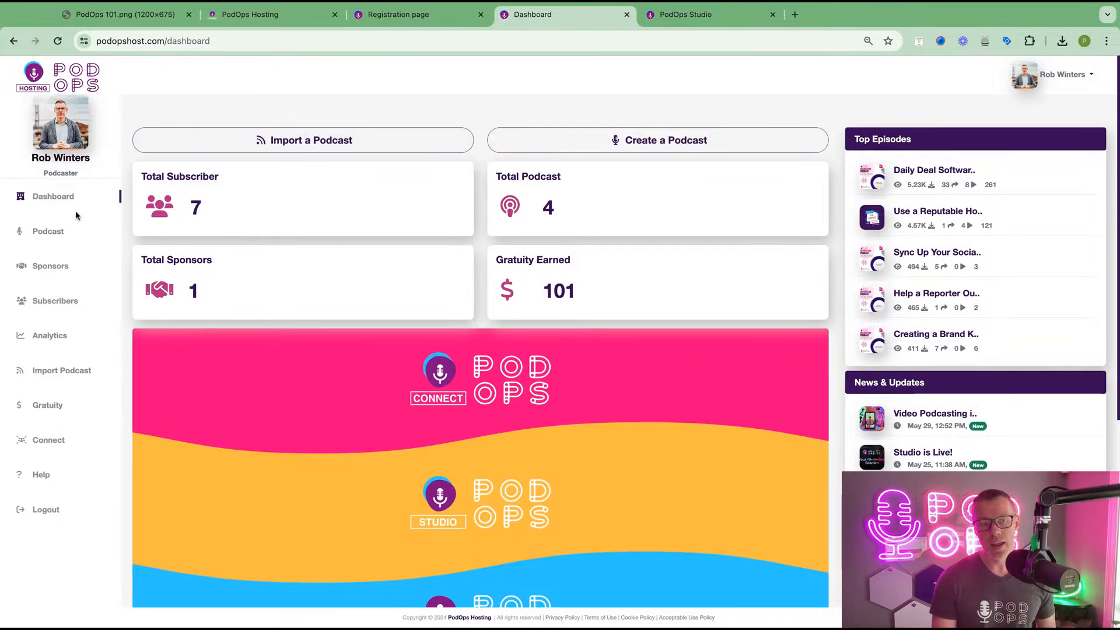
# - Go to My Podcasts, save the privacy consent choices, and start a new podcast
pyautogui.click(48, 236)
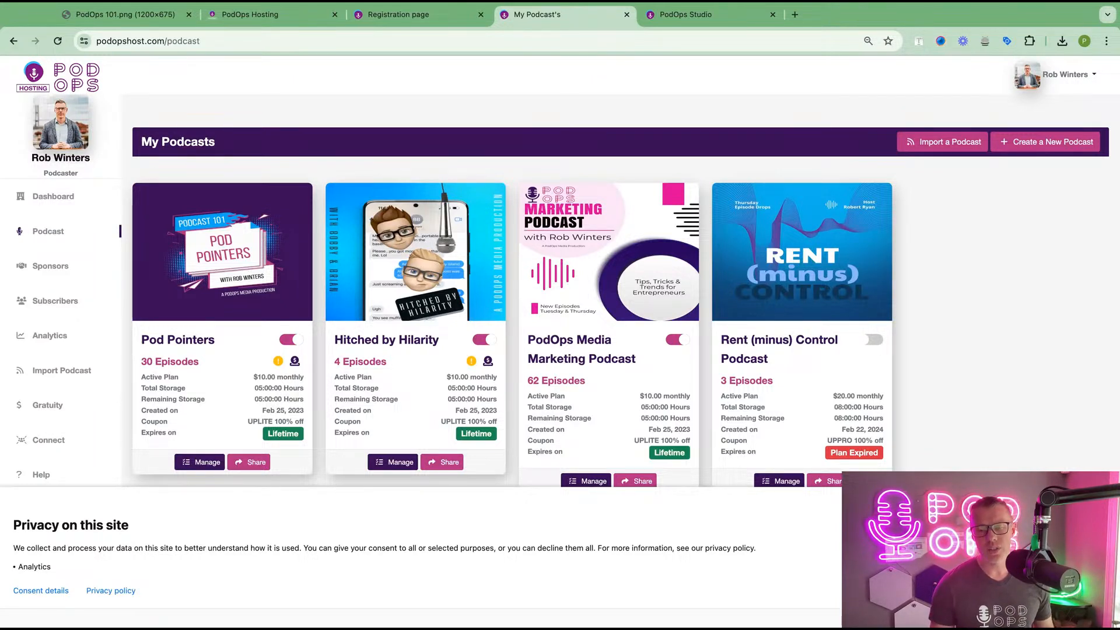
pyautogui.click(46, 591)
pyautogui.click(49, 589)
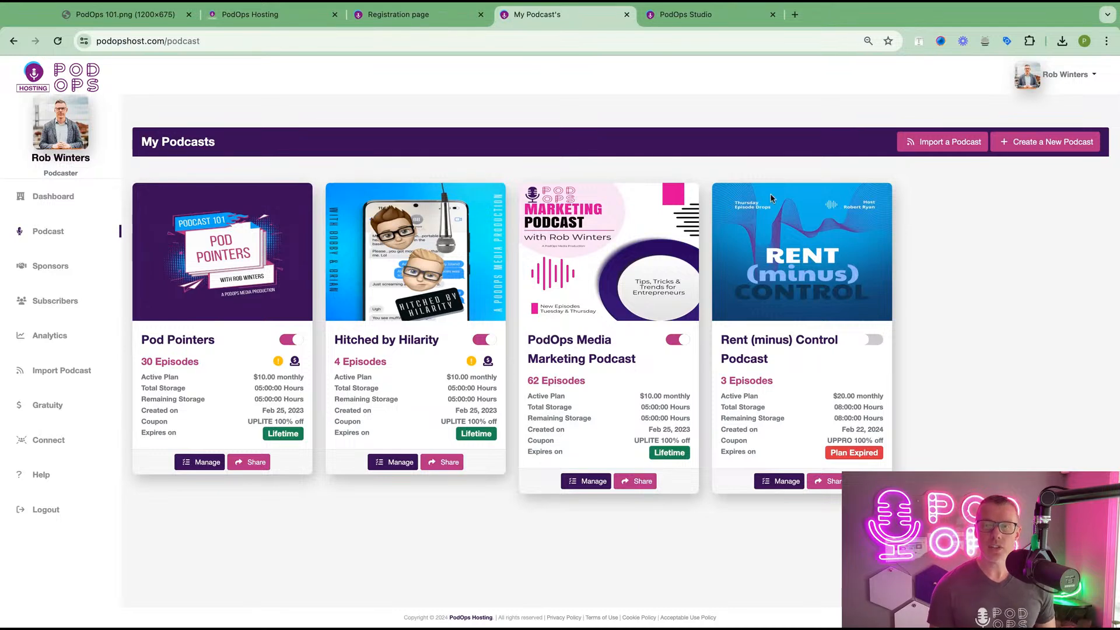
pyautogui.click(1042, 147)
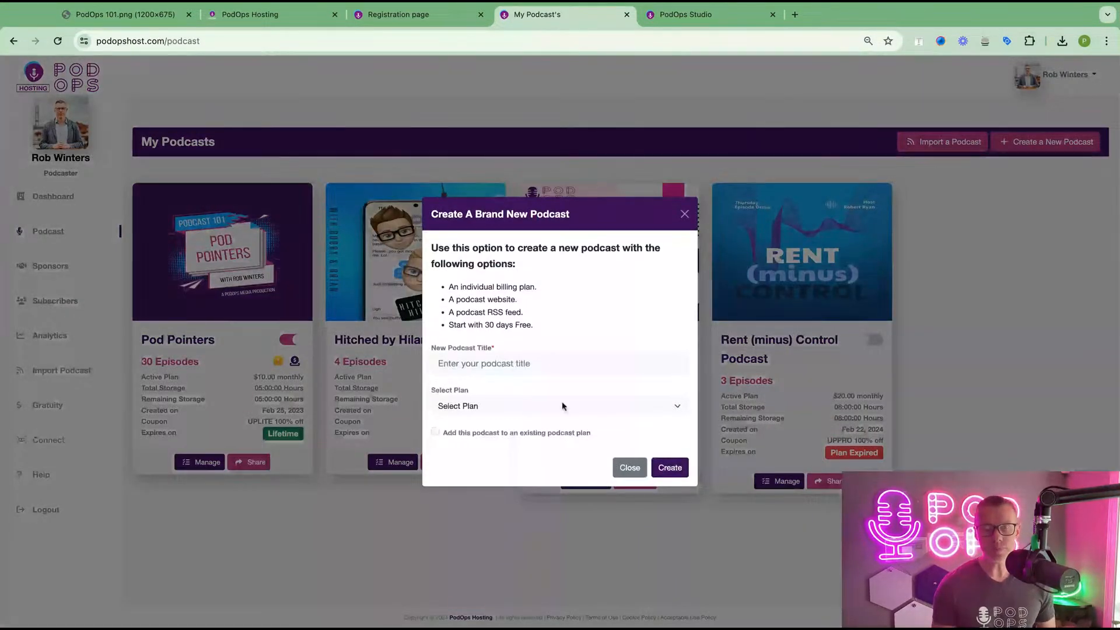
# - Create a podcast titled 'My First Podcast' on the Free plan
pyautogui.click(522, 366)
pyautogui.write('My First Podcast')
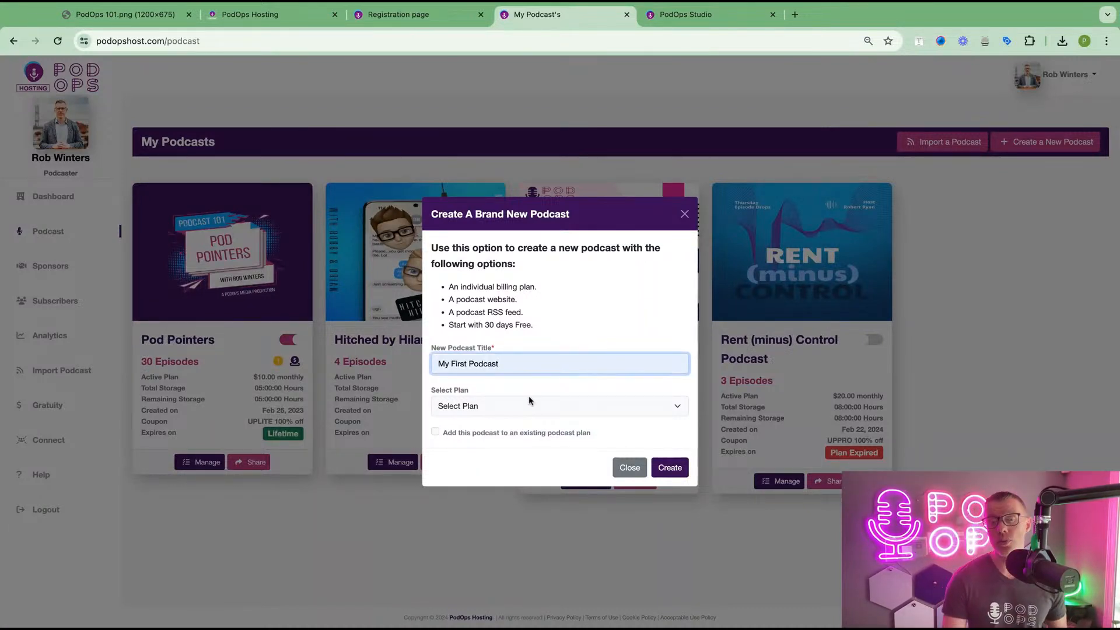
pyautogui.press('Tab')
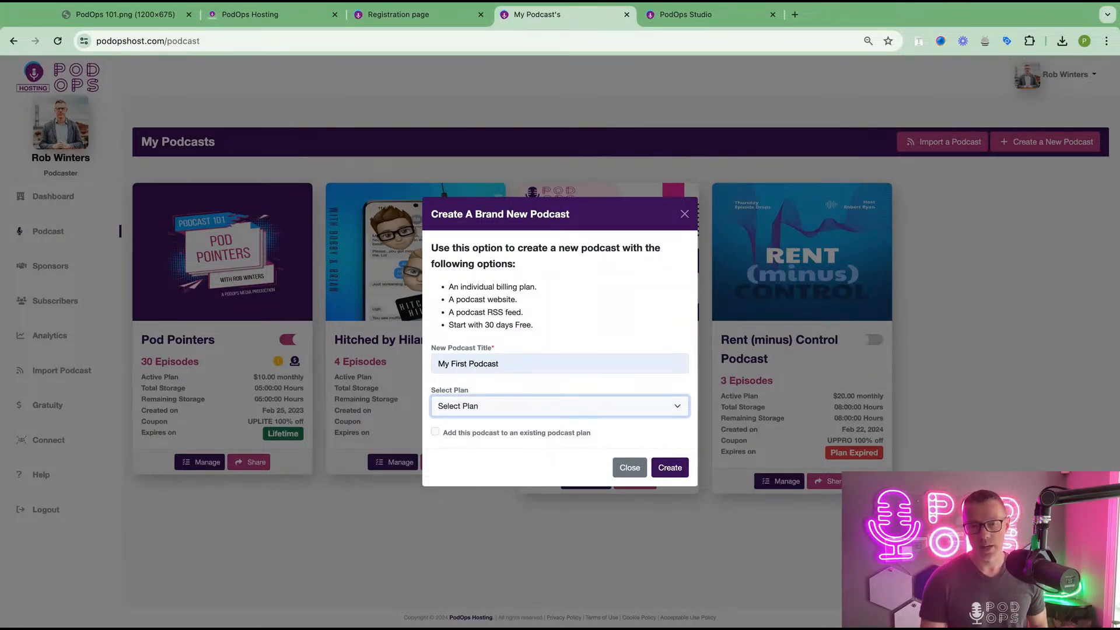
pyautogui.click(606, 441)
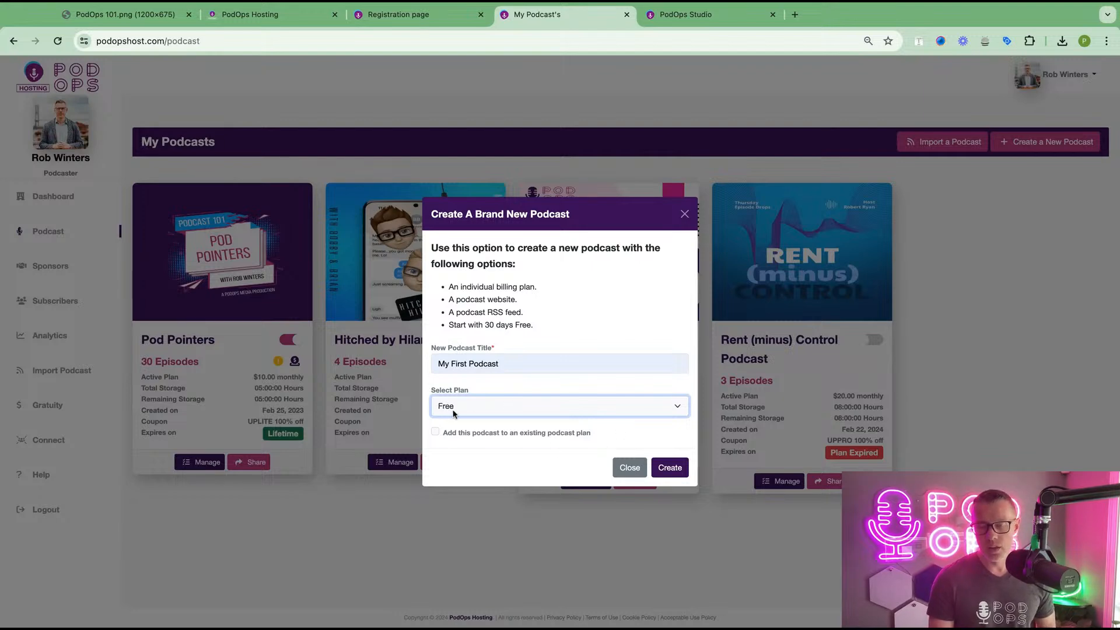
pyautogui.click(668, 470)
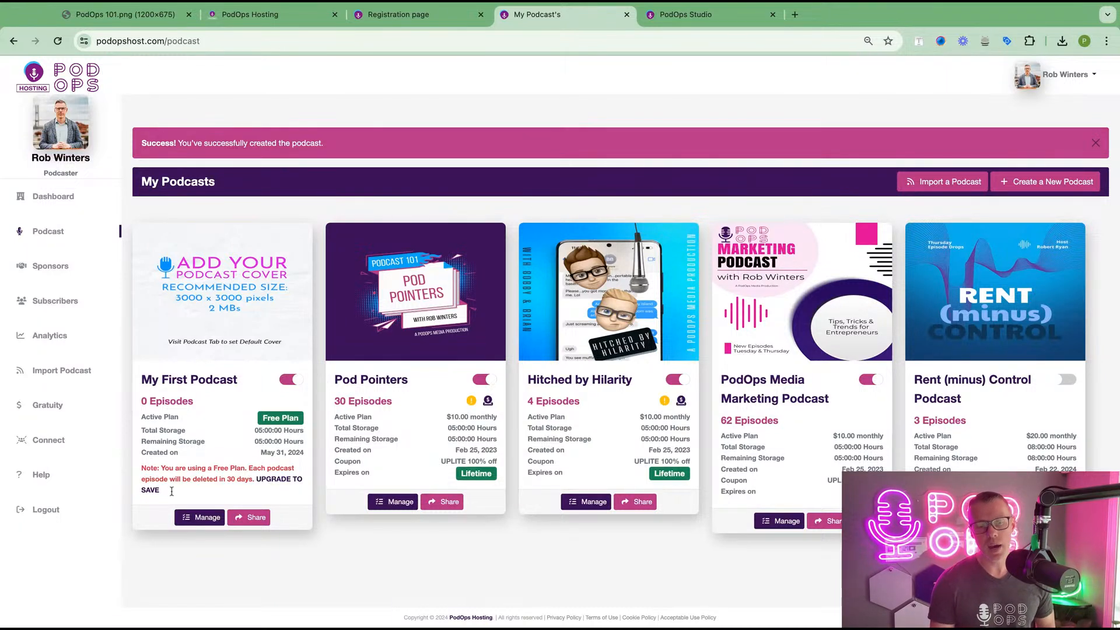
# - Highlight the free-plan deletion note on the new podcast card, then go to Import Podcast
pyautogui.moveTo(163, 479); pyautogui.dragTo(173, 496)
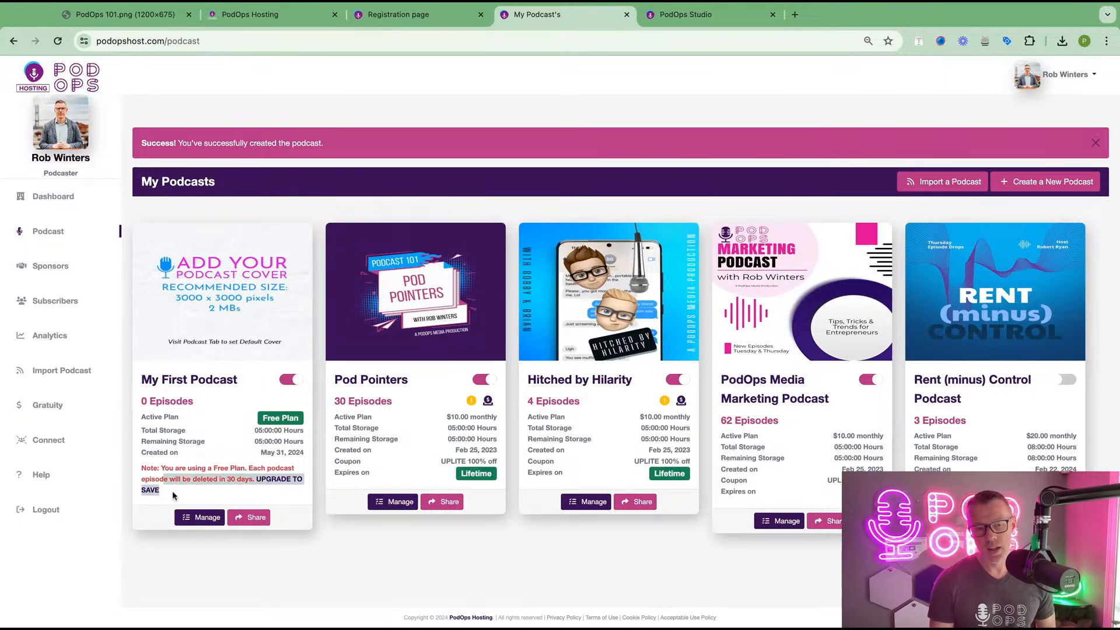
pyautogui.tripleClick(172, 494)
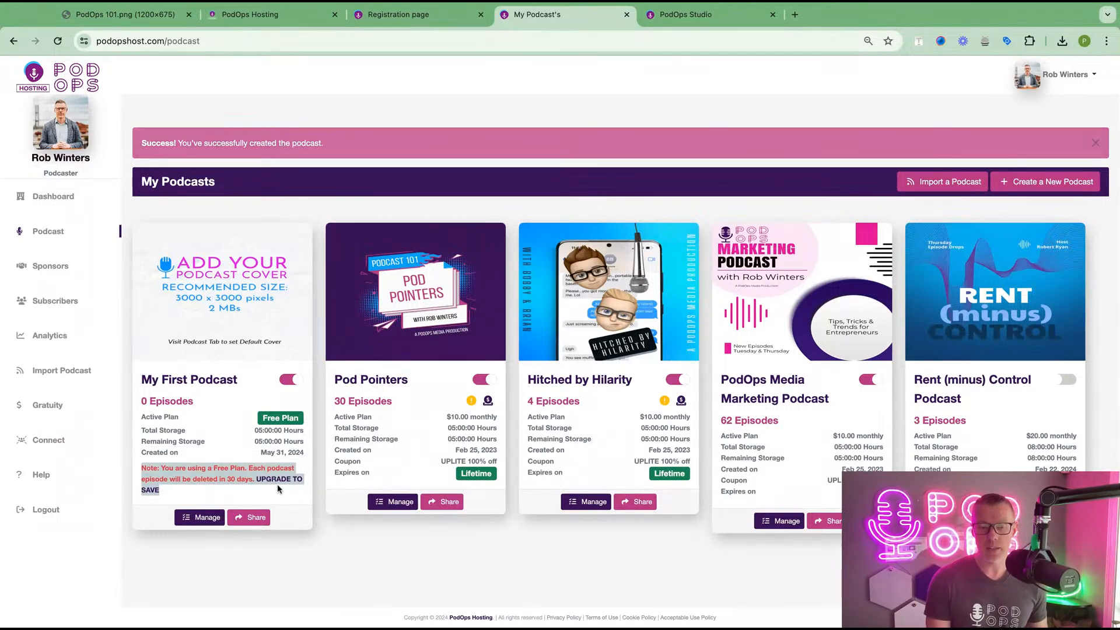
pyautogui.click(306, 532)
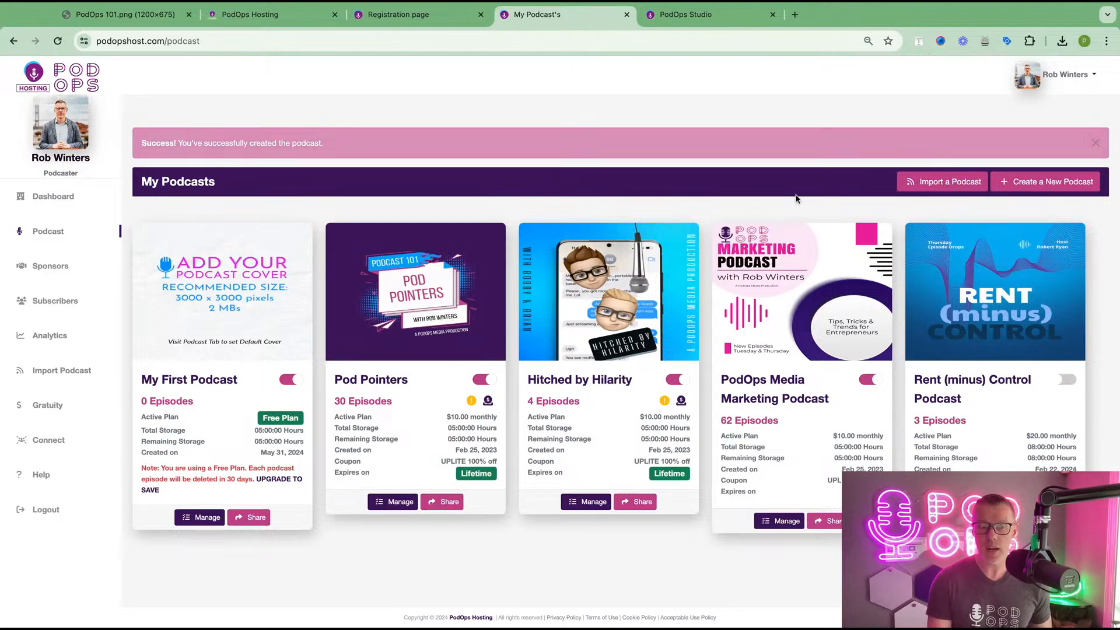
pyautogui.click(46, 376)
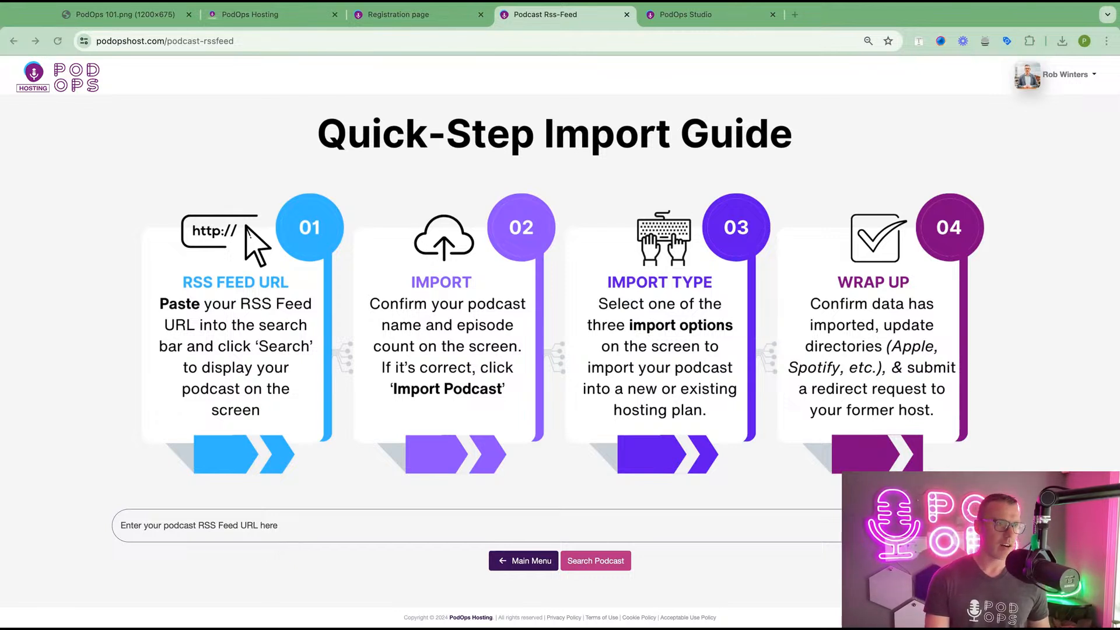
# - Paste the podcast's RSS feed URL, trim its trailing spaces, and search for the podcast
pyautogui.click(171, 519)
pyautogui.write('https://feeds.buzzsprout.com/2065391.rss')
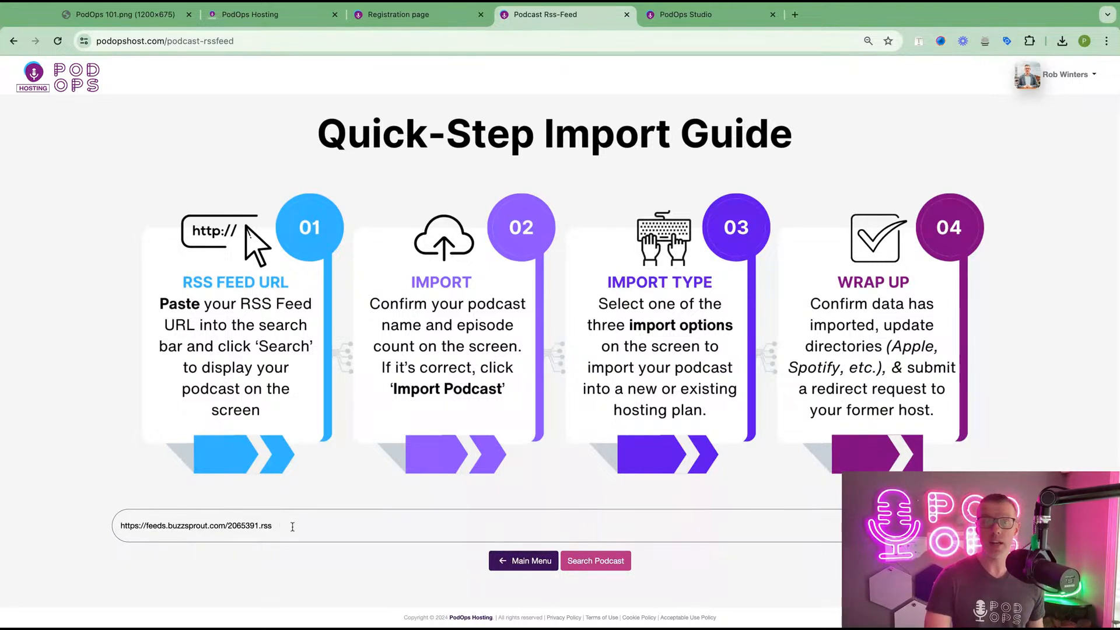
pyautogui.moveTo(283, 526); pyautogui.dragTo(270, 526)
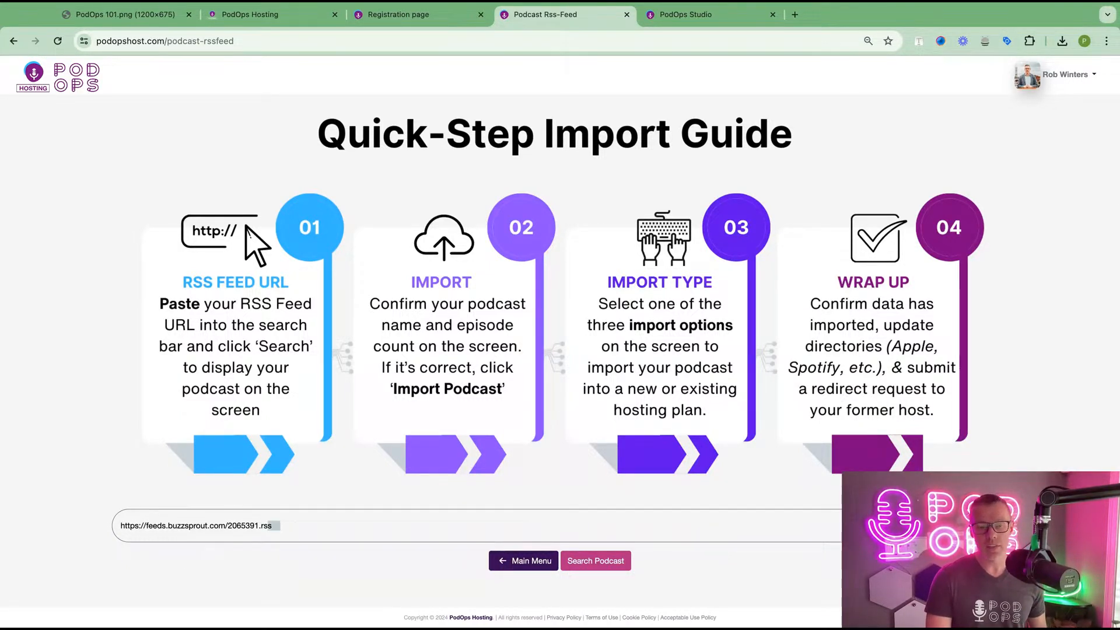
pyautogui.click(285, 526)
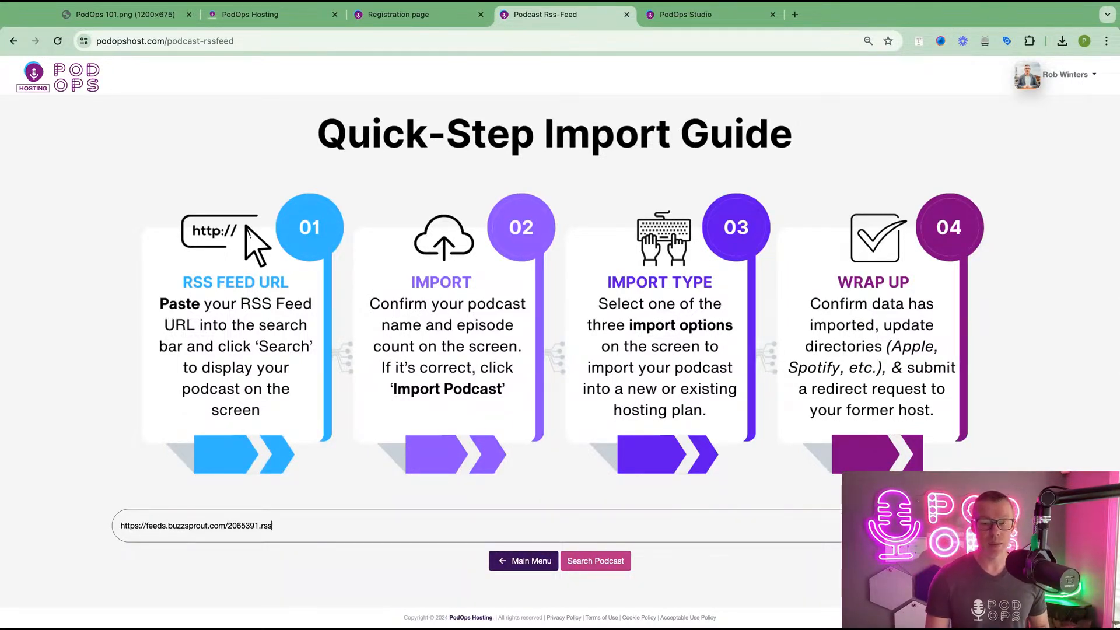
pyautogui.click(596, 565)
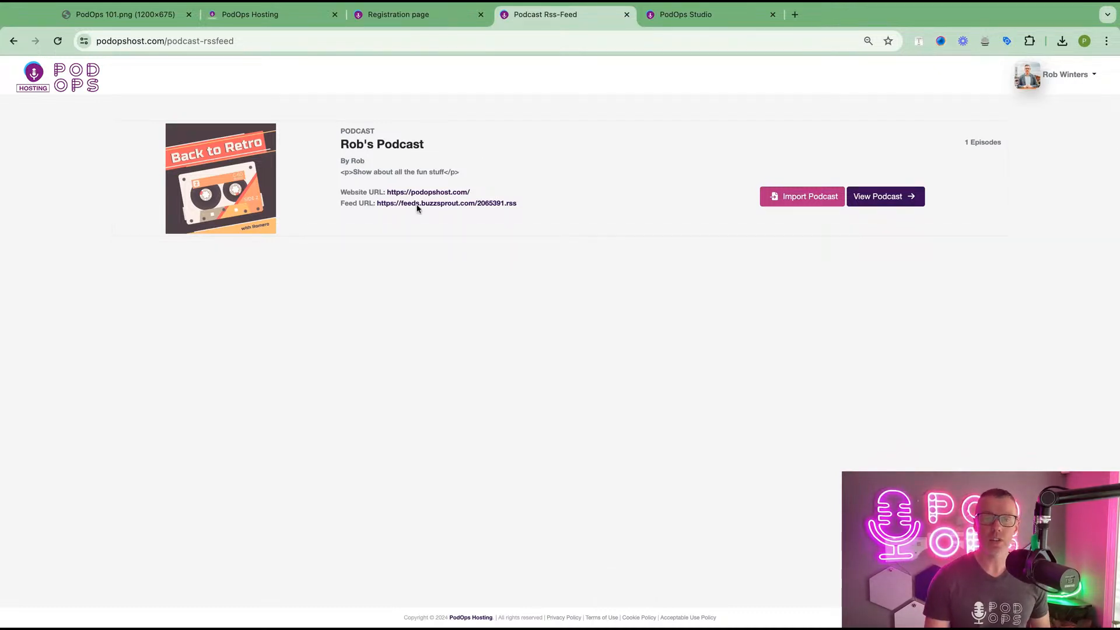
pyautogui.tripleClick(439, 150)
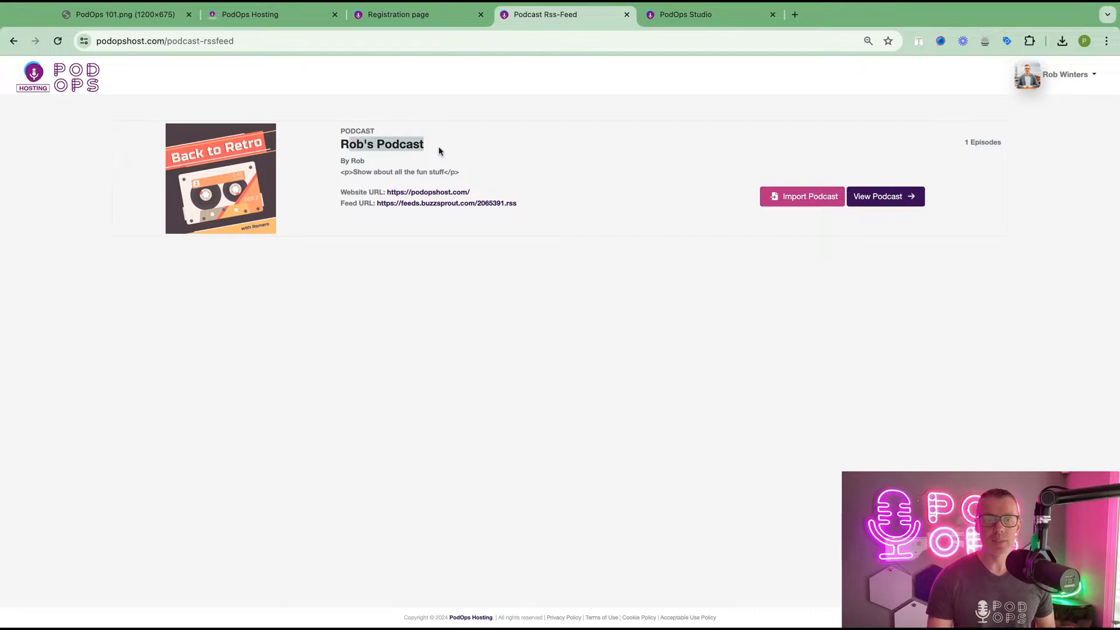
pyautogui.tripleClick(369, 159)
pyautogui.click(484, 171)
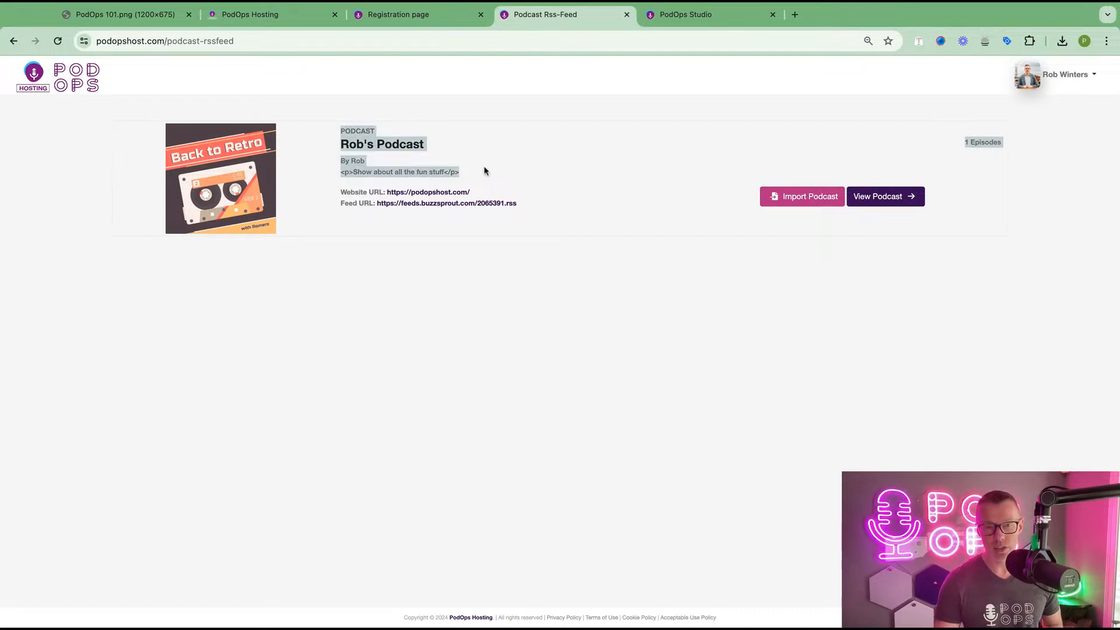
pyautogui.tripleClick(484, 170)
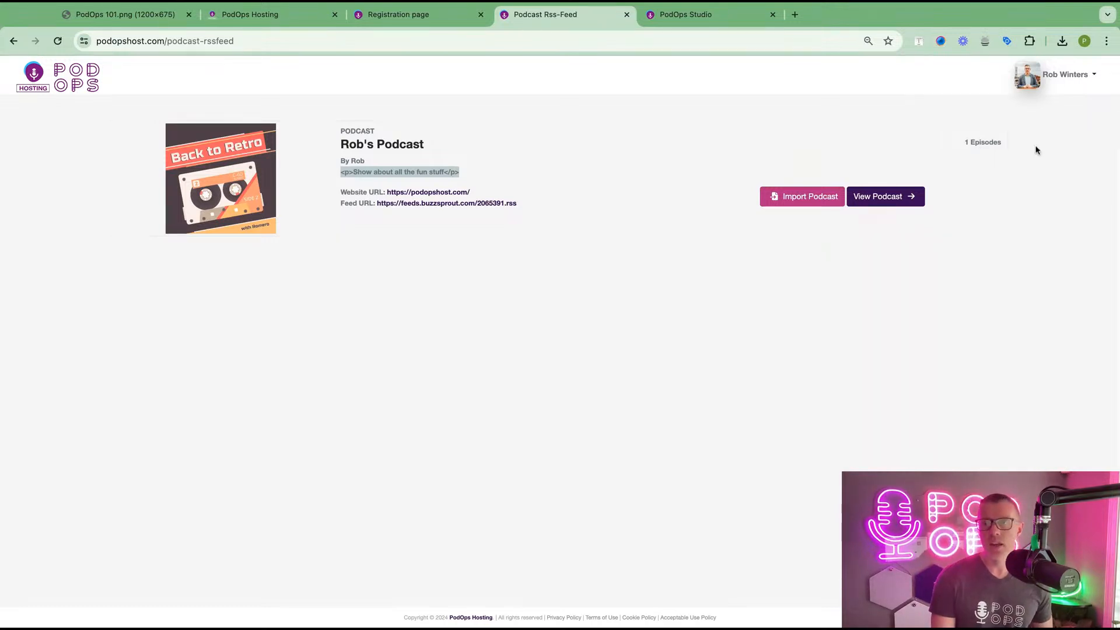
pyautogui.tripleClick(1008, 140)
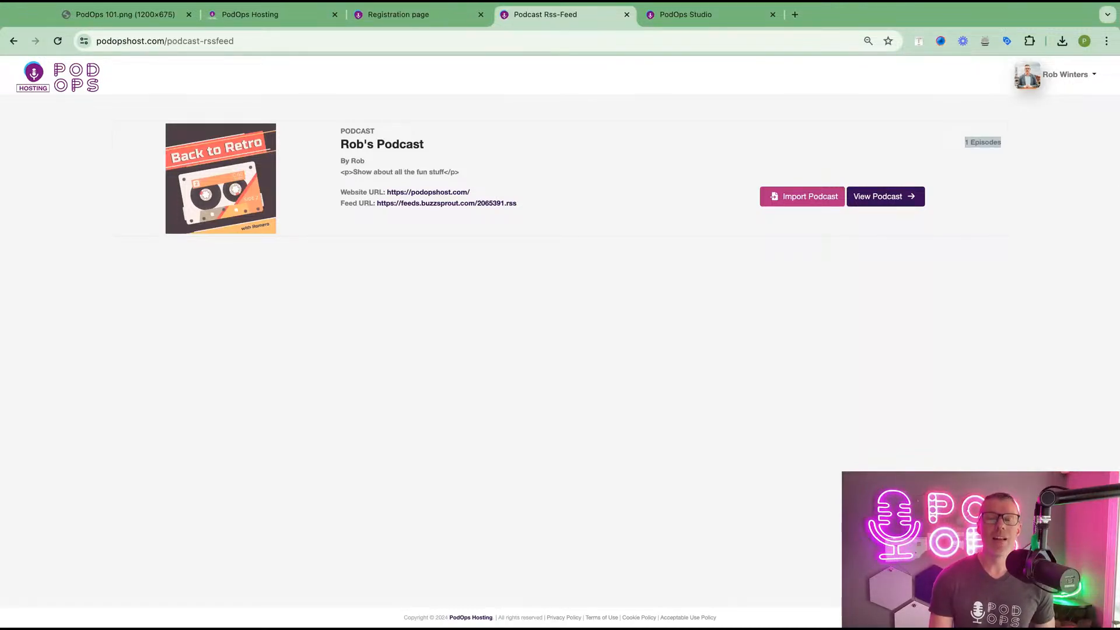
# - Start importing the found podcast as a new PodOps podcast keeping its existing name
pyautogui.click(801, 204)
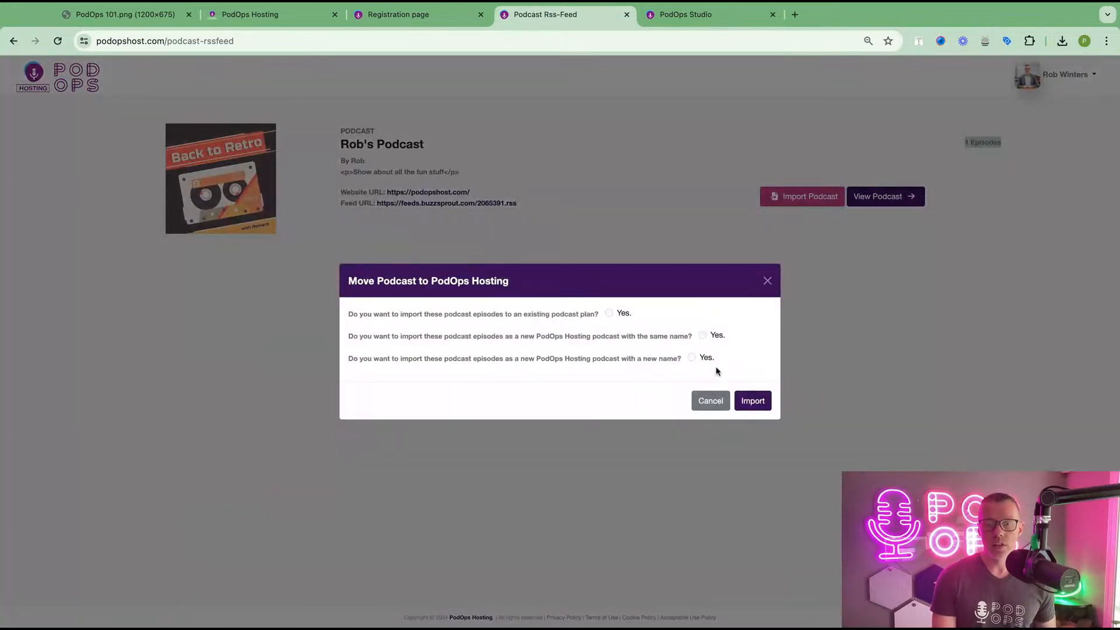
pyautogui.moveTo(713, 372); pyautogui.dragTo(405, 330)
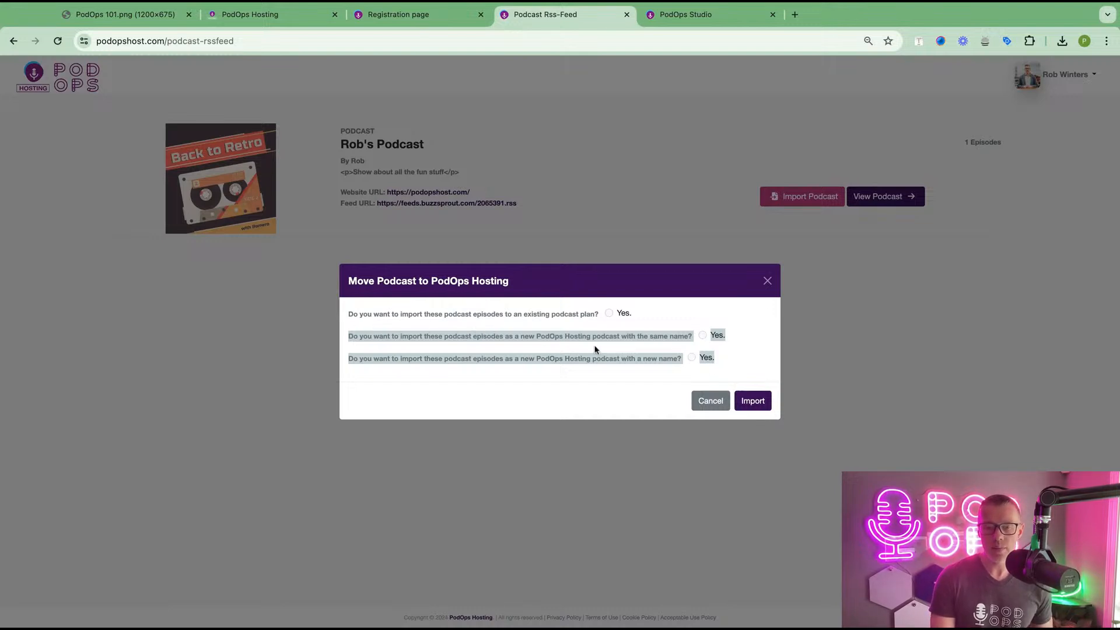
pyautogui.click(654, 350)
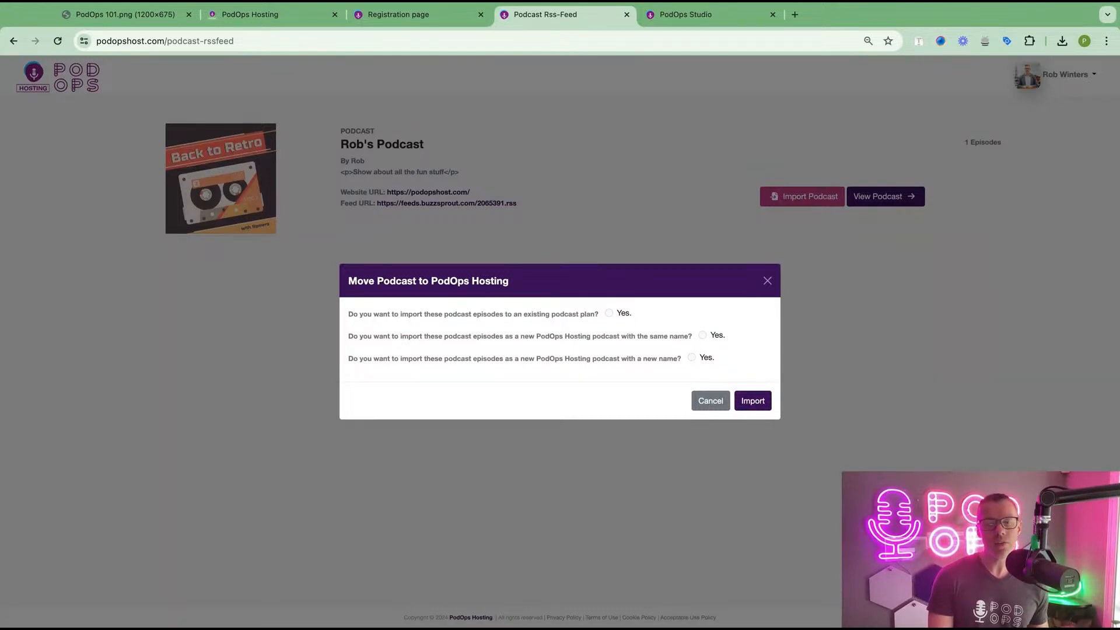
pyautogui.click(703, 335)
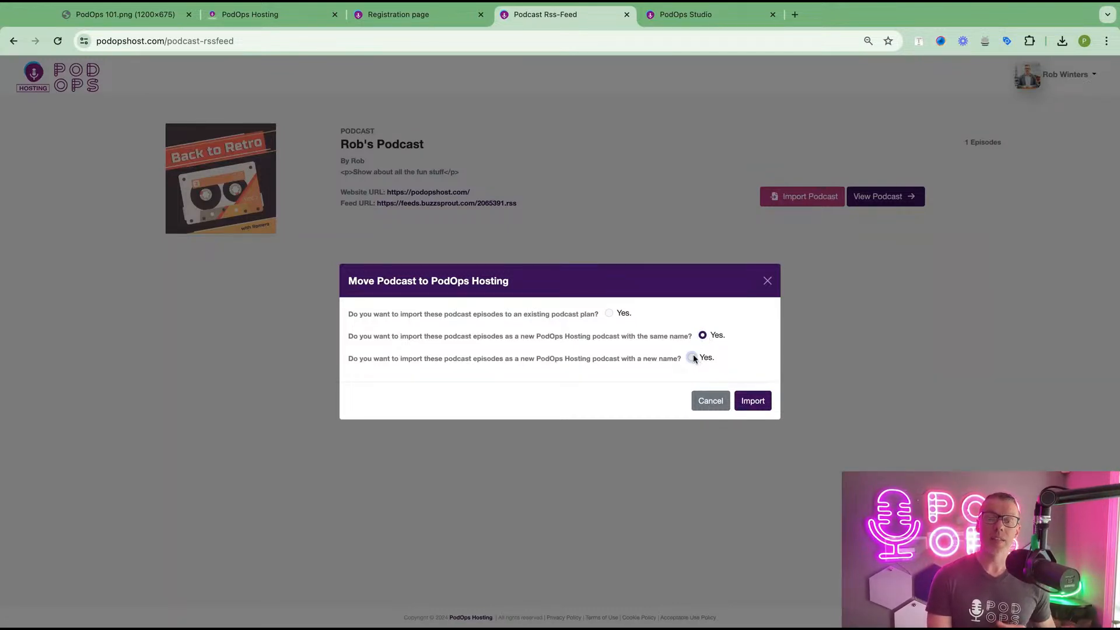
pyautogui.click(692, 356)
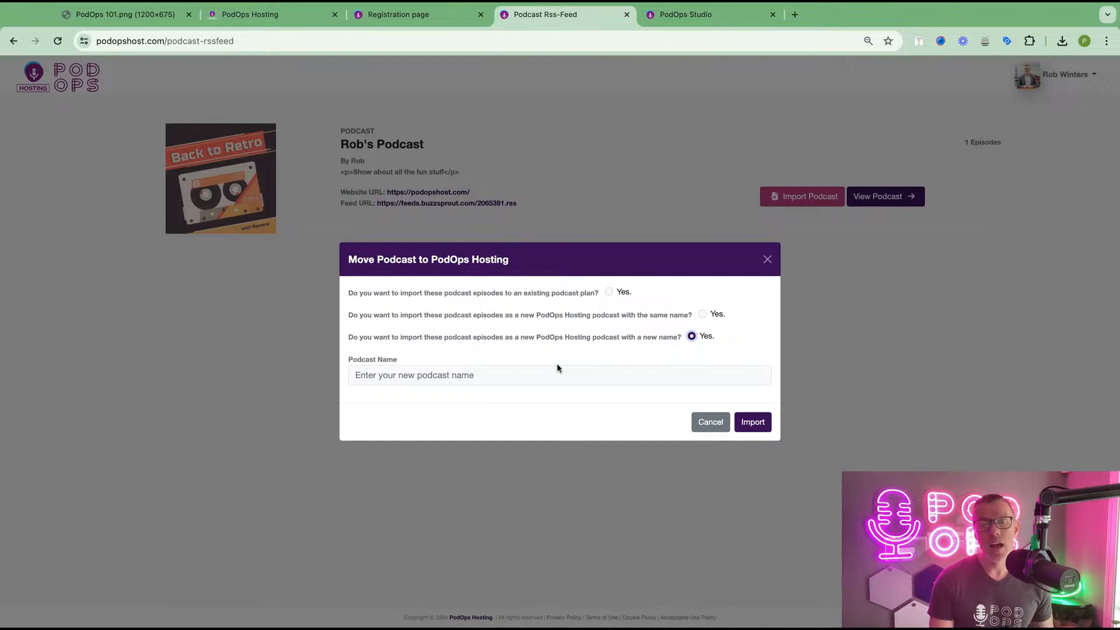
pyautogui.click(510, 369)
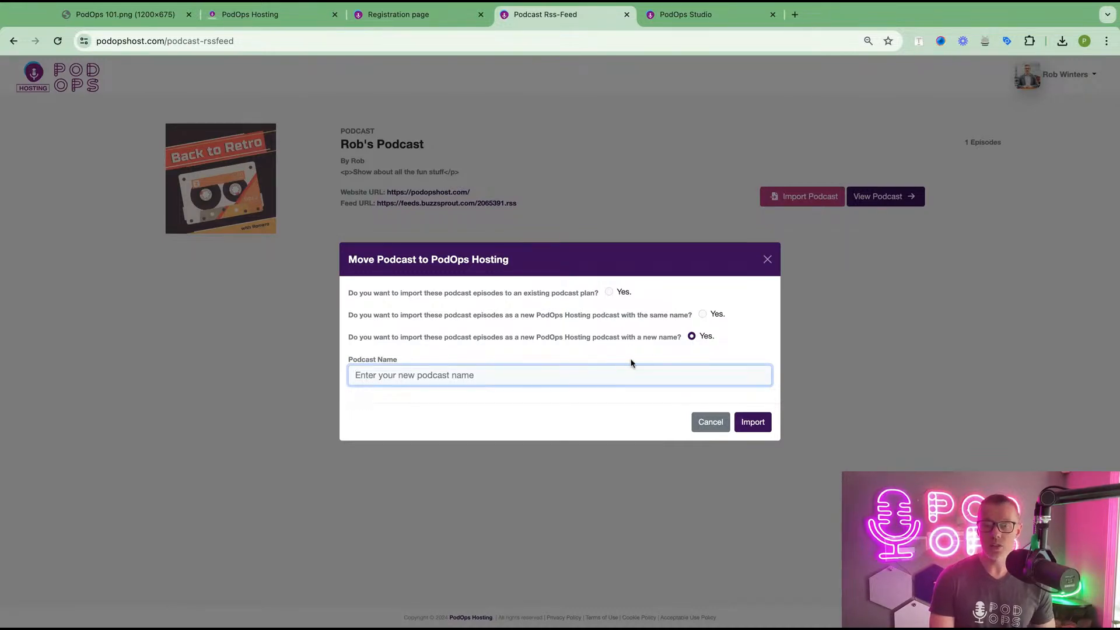
pyautogui.click(702, 315)
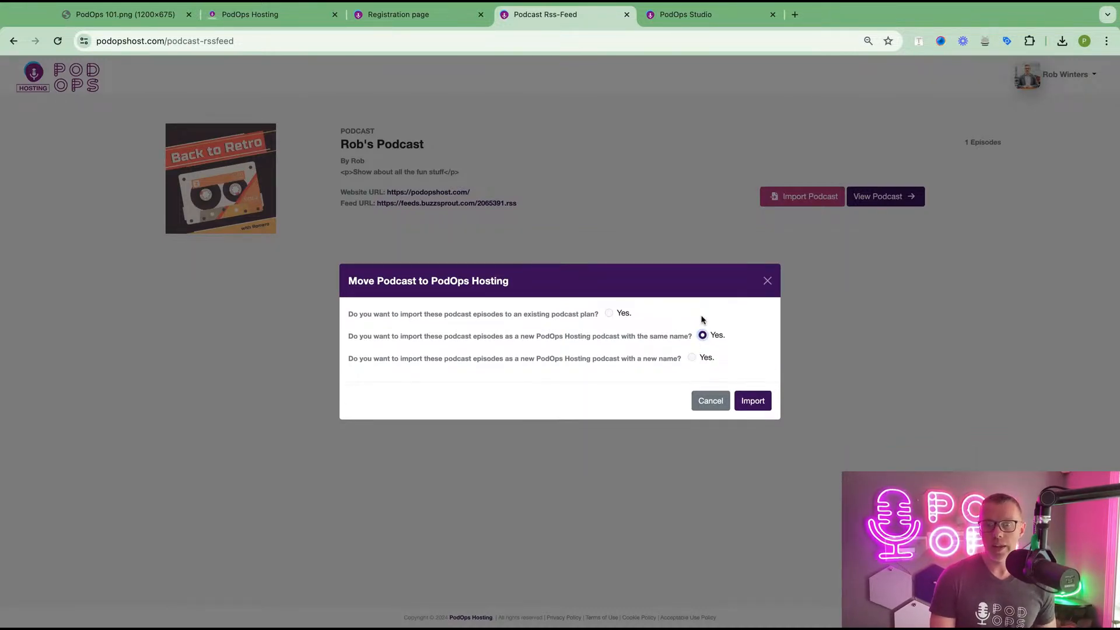
# - Import the episodes and reload My Podcasts to show Back to Retro with 1 episode
pyautogui.click(751, 402)
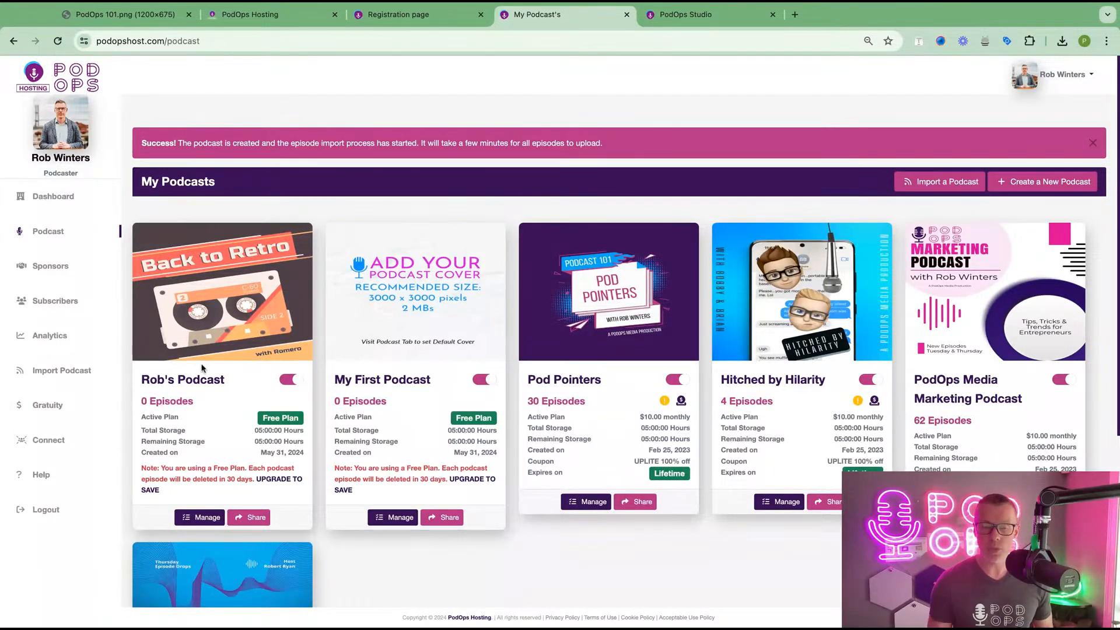
pyautogui.click(57, 41)
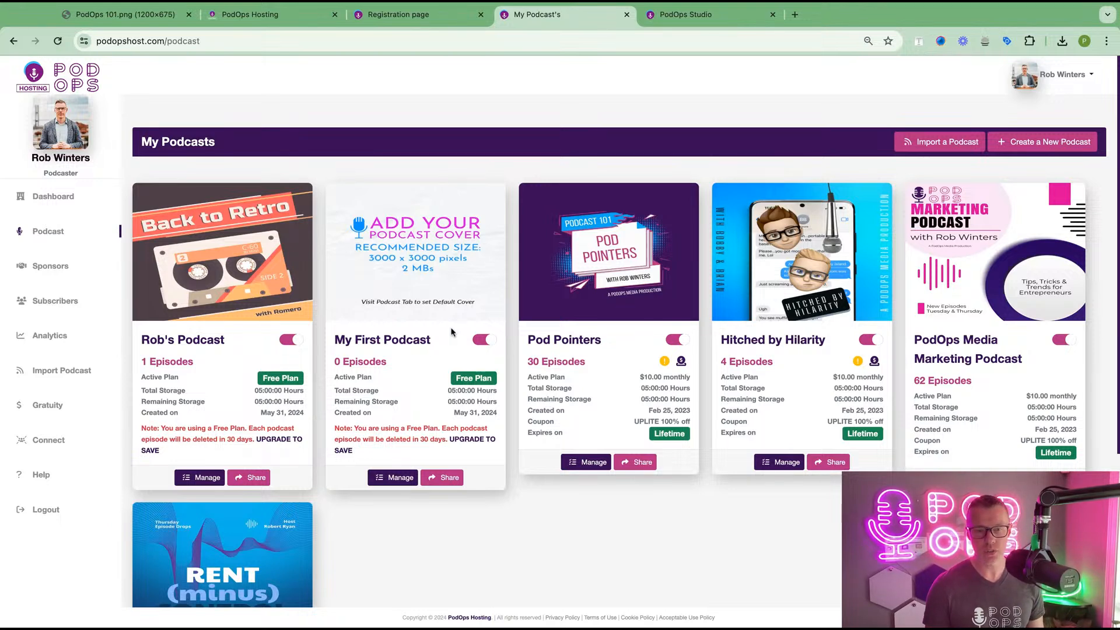
pyautogui.moveTo(443, 339); pyautogui.dragTo(333, 340)
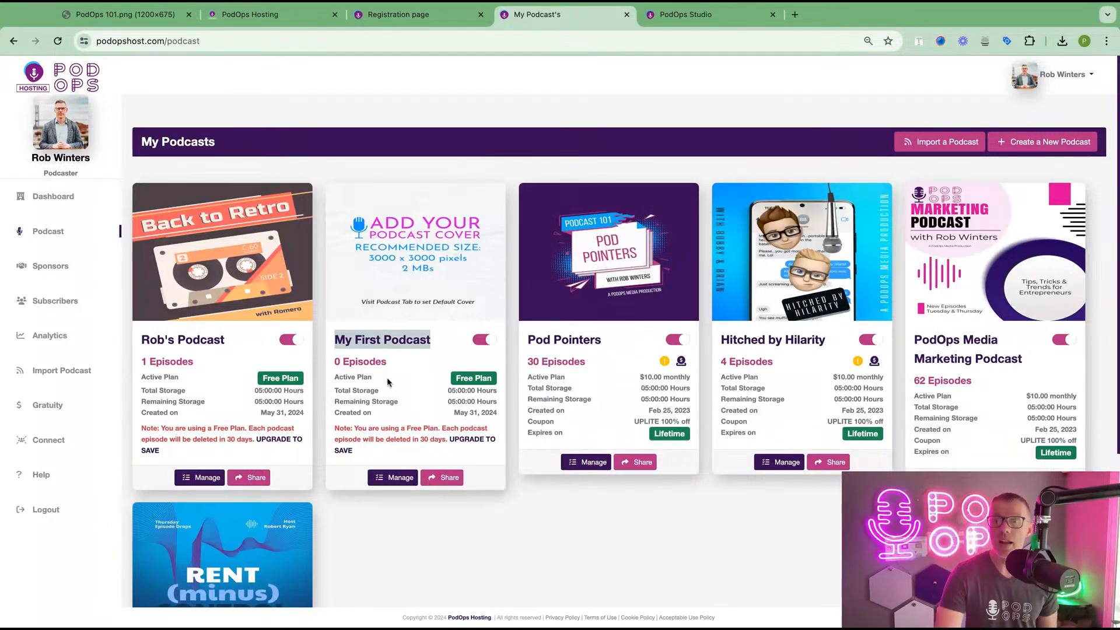
# - Open My First Podcast's settings and set category Arts and language English
pyautogui.click(389, 483)
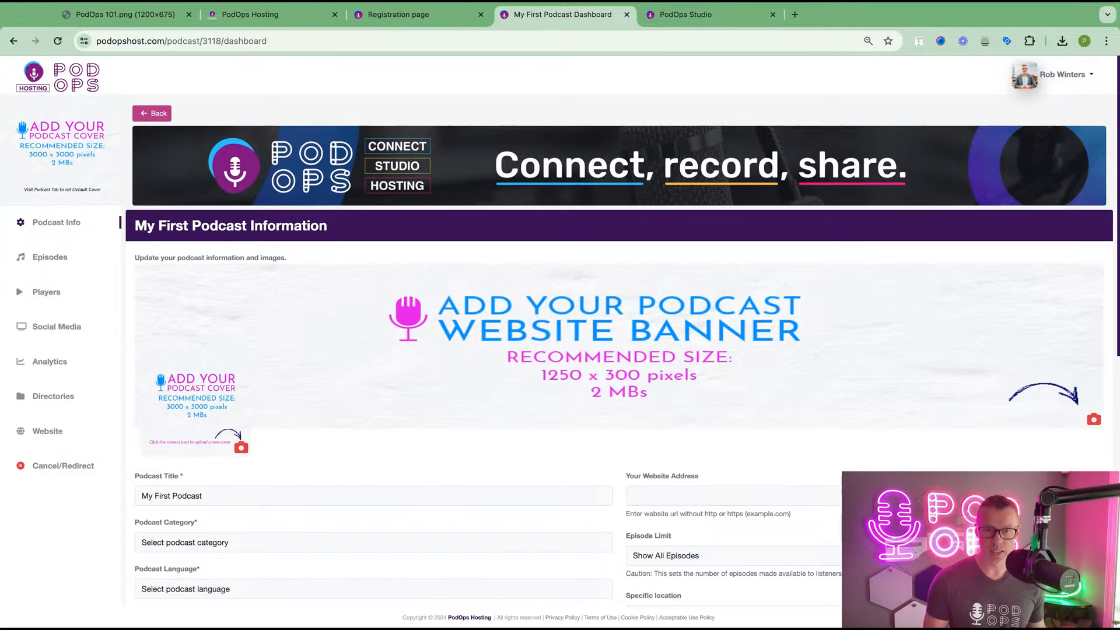
pyautogui.scroll(-5, 376, 389)
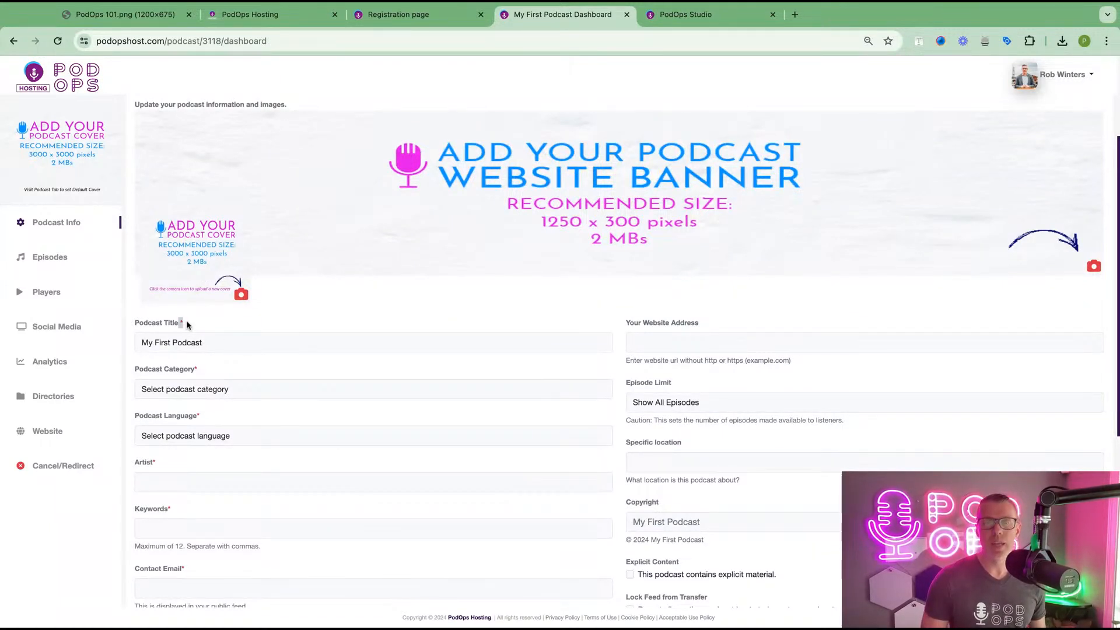
pyautogui.click(204, 392)
pyautogui.click(204, 392)
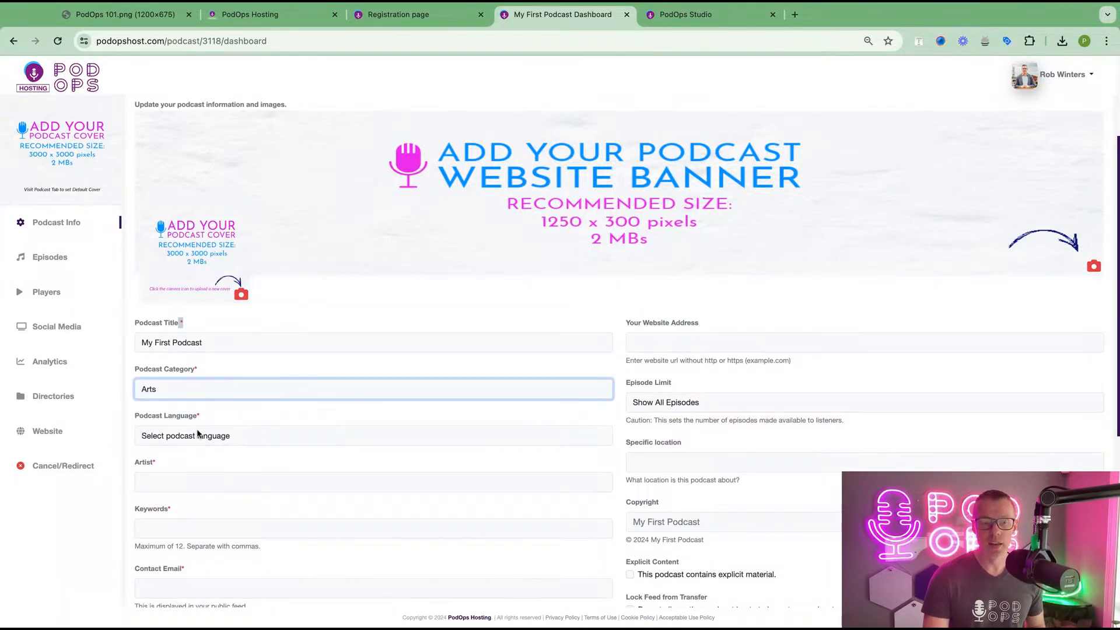
pyautogui.click(198, 436)
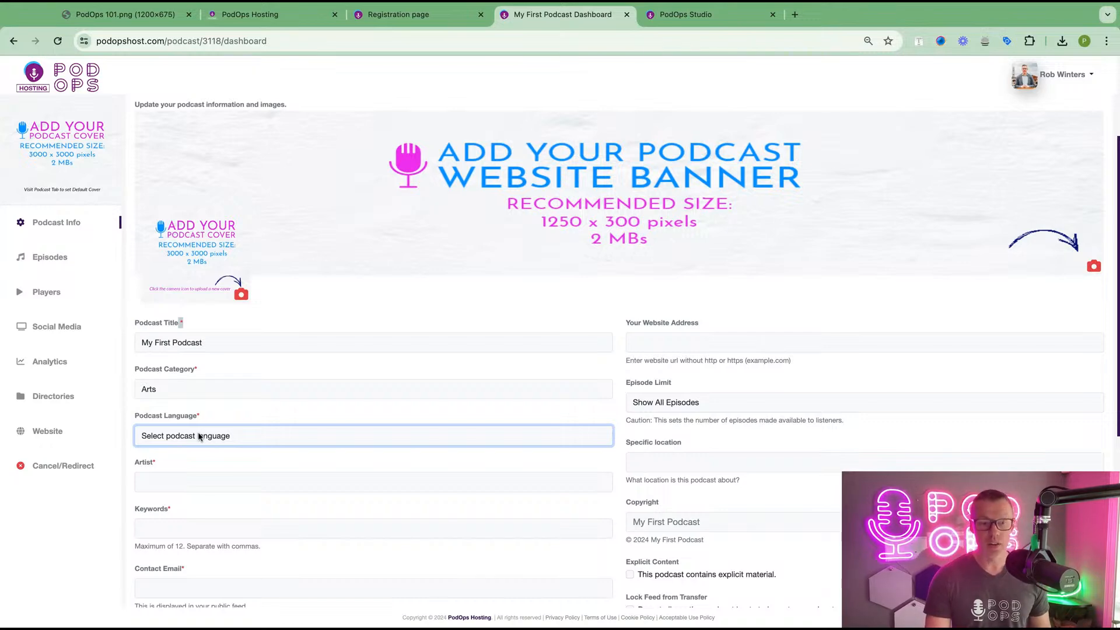
pyautogui.click(247, 524)
# - Accept the saved artist details and enter keywords 'Alternative Health, Test'
pyautogui.scroll(-2, 247, 523)
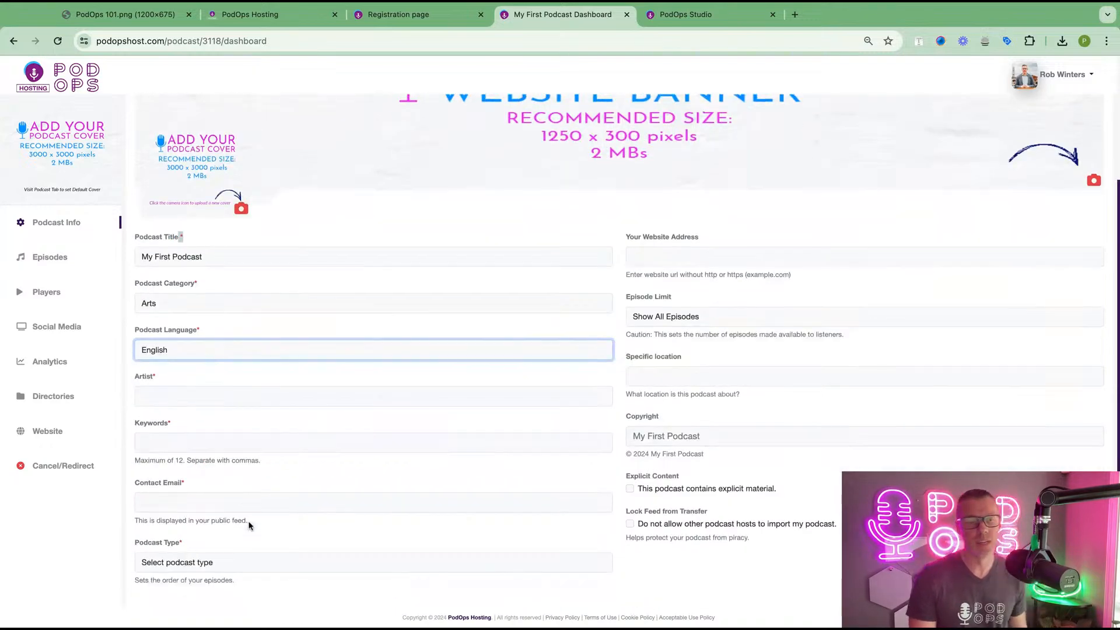
pyautogui.click(211, 389)
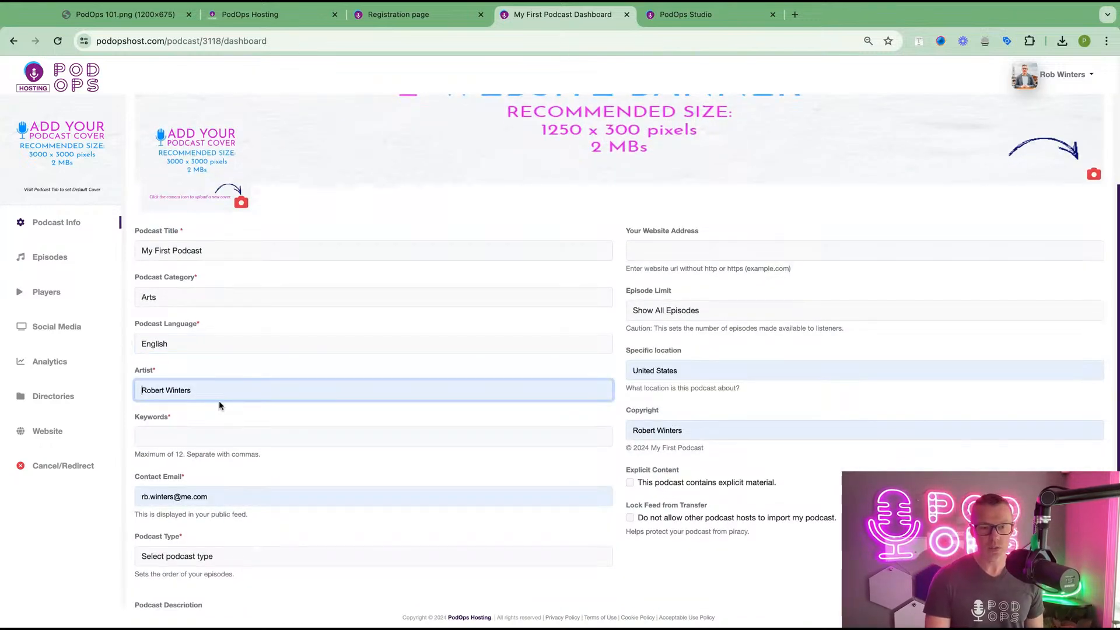
pyautogui.click(219, 400)
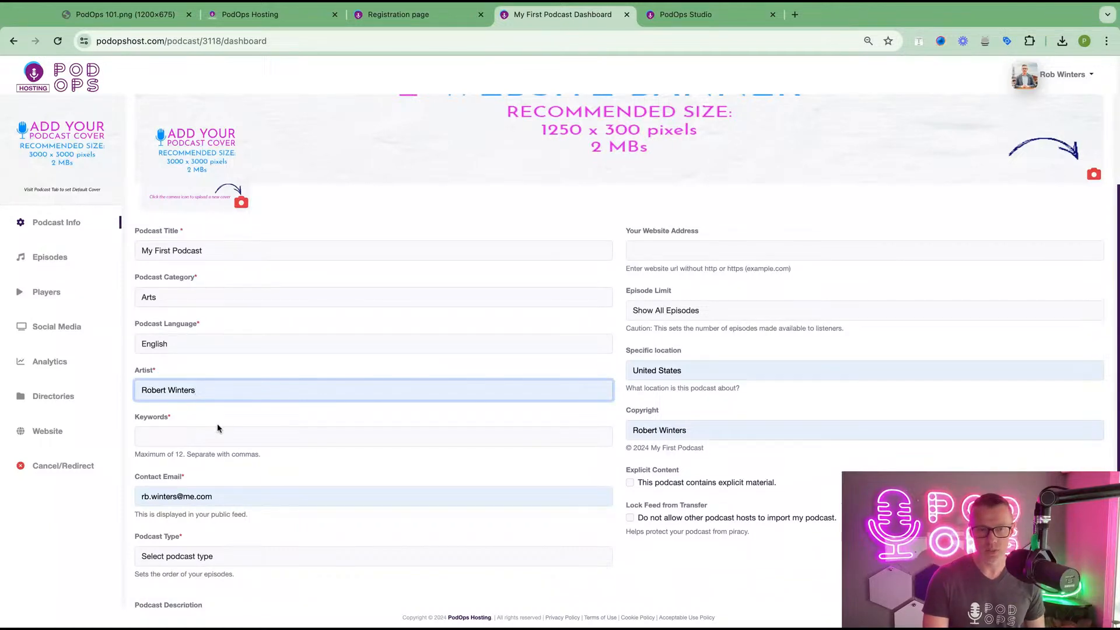
pyautogui.click(183, 435)
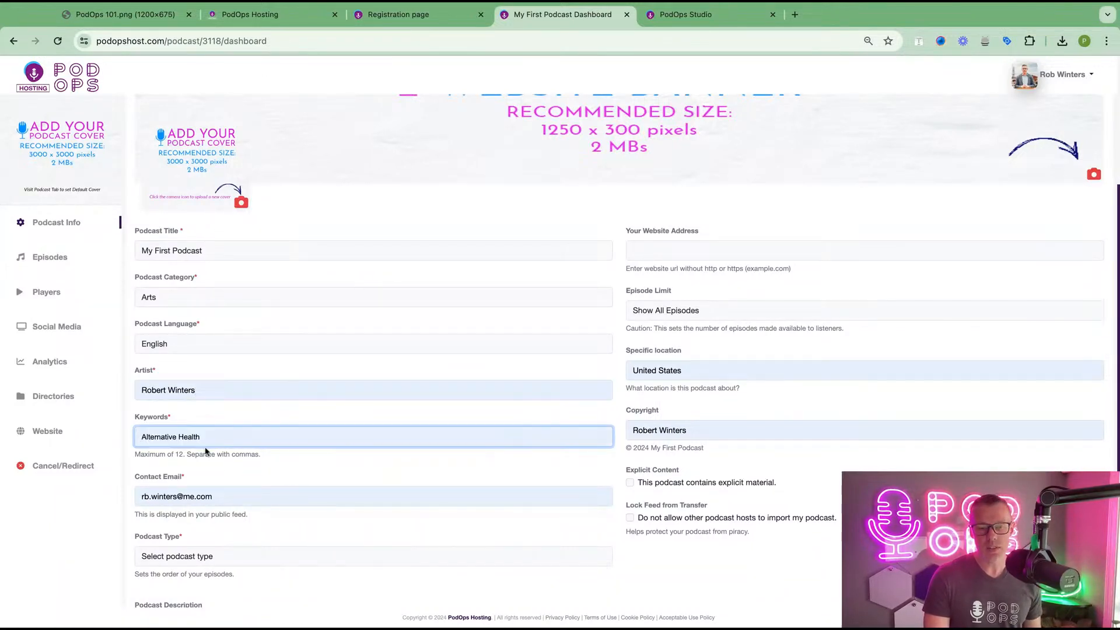
pyautogui.click(206, 451)
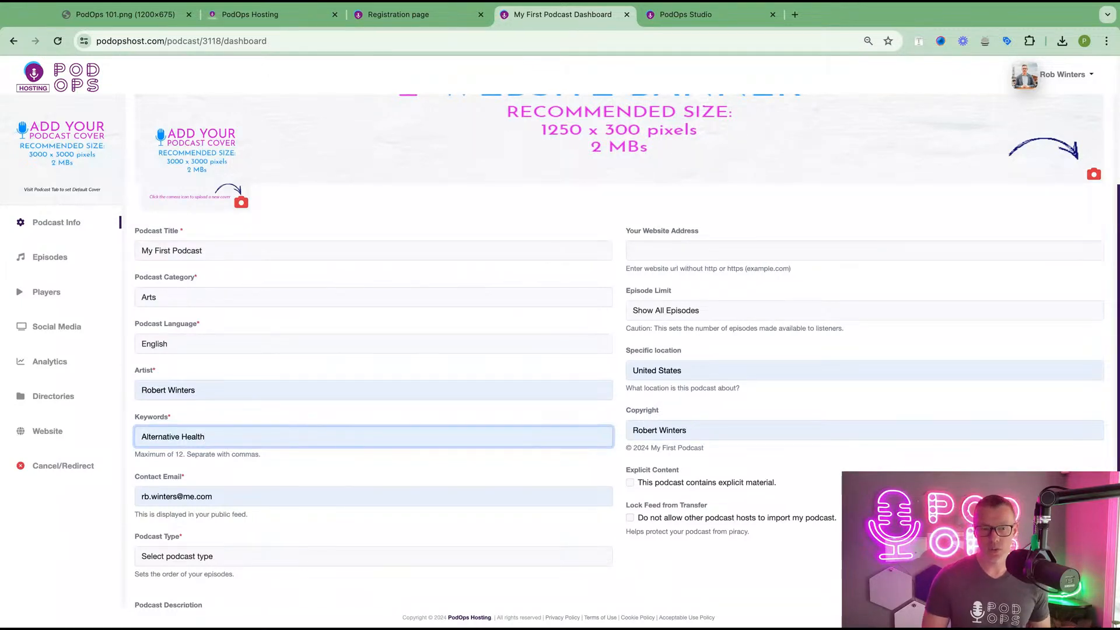
pyautogui.write(', ')
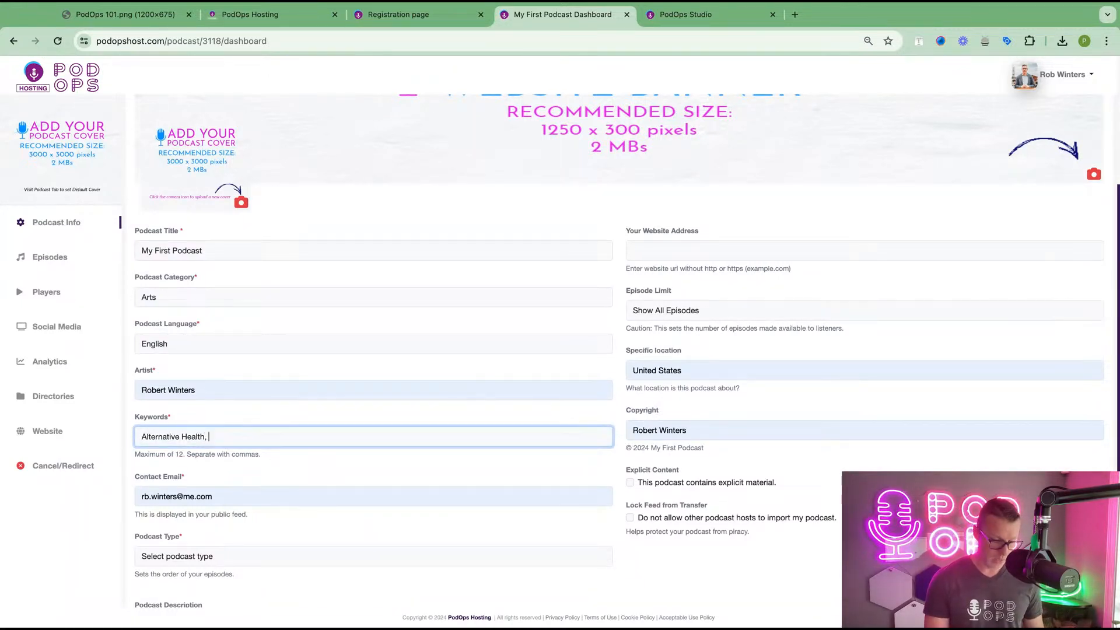
pyautogui.write('Test')
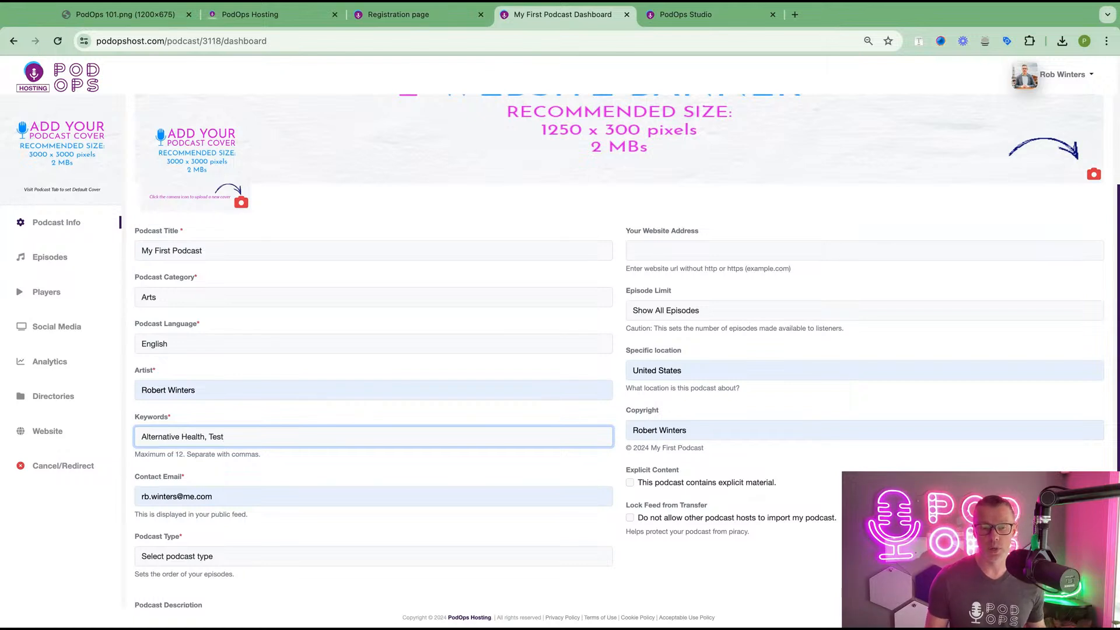
# - Set the podcast type to Episodic and write the description 'This is a test'
pyautogui.scroll(-3, 227, 510)
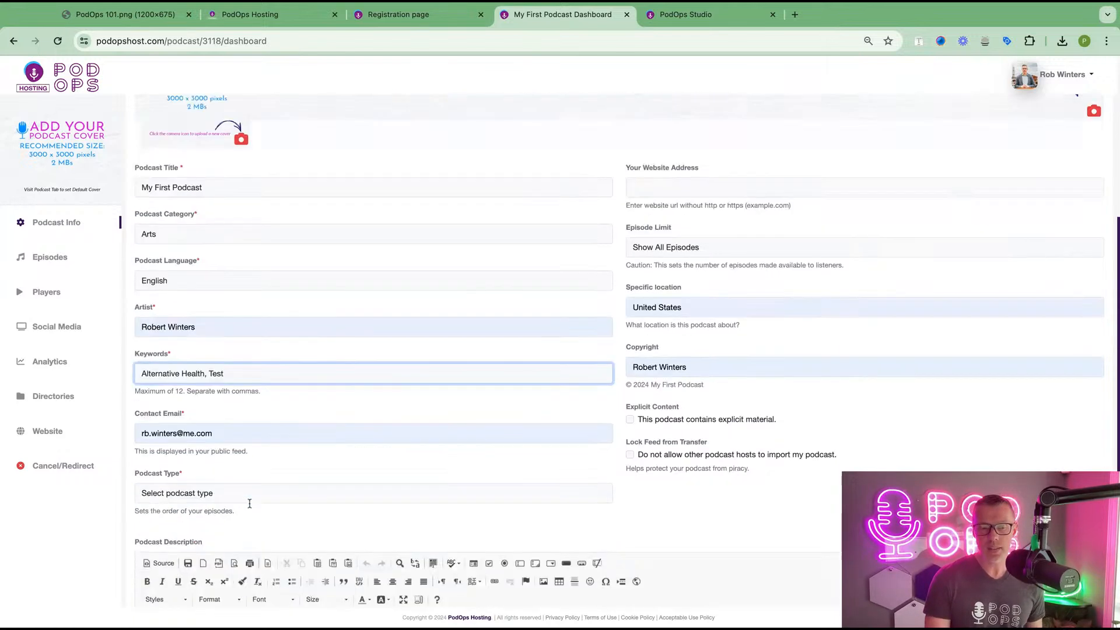
pyautogui.click(228, 475)
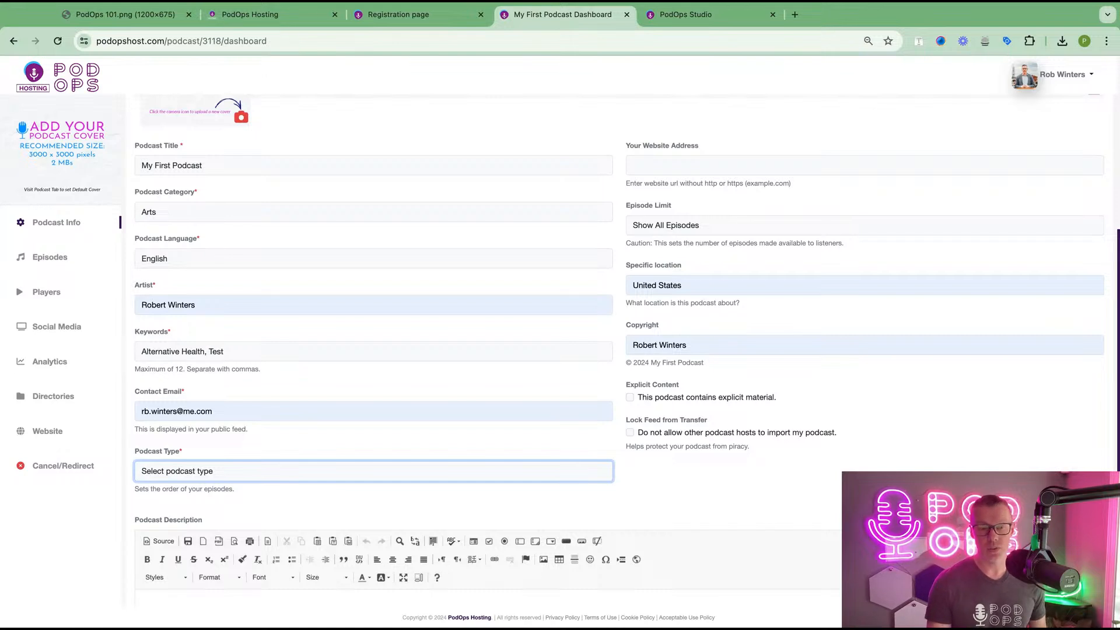
pyautogui.moveTo(213, 411); pyautogui.dragTo(142, 418)
pyautogui.click(164, 441)
pyautogui.click(176, 470)
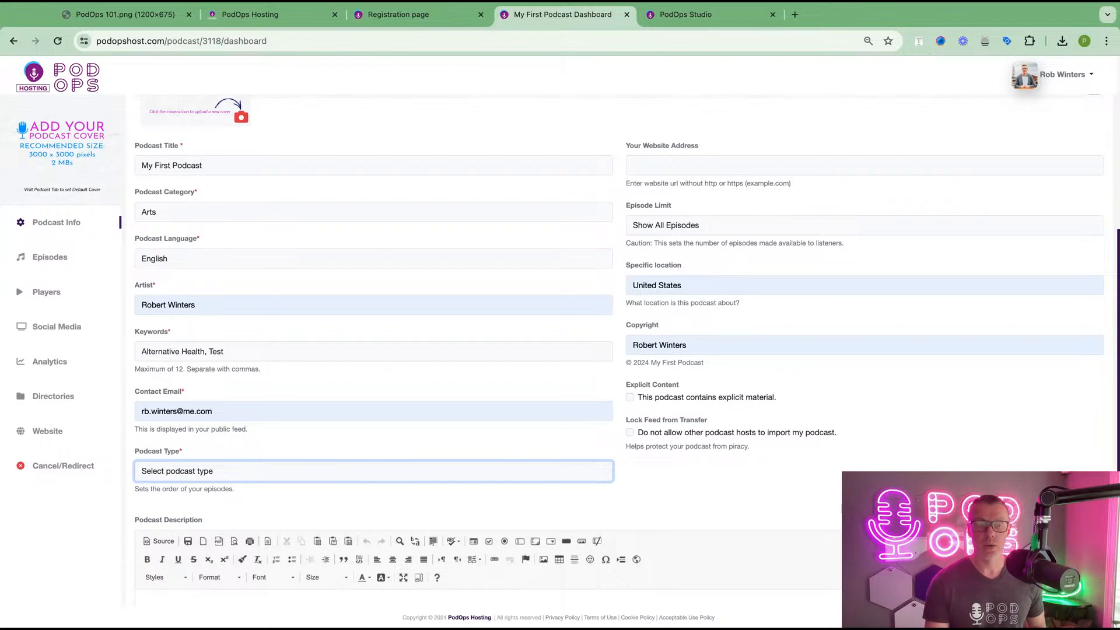
pyautogui.press('e')
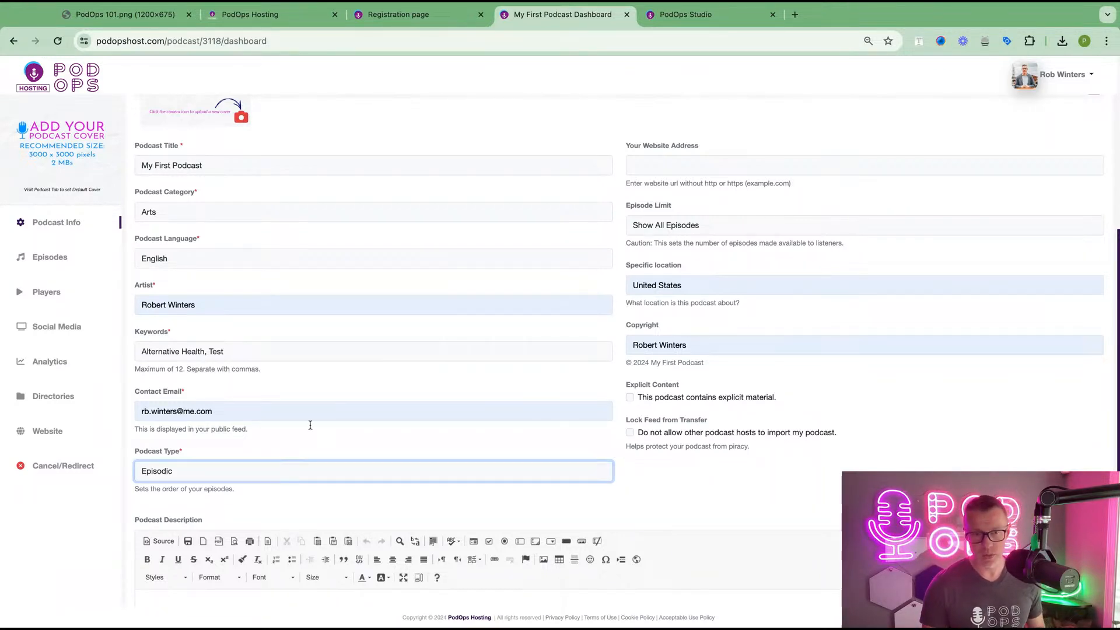
pyautogui.scroll(-3, 310, 425)
pyautogui.click(244, 492)
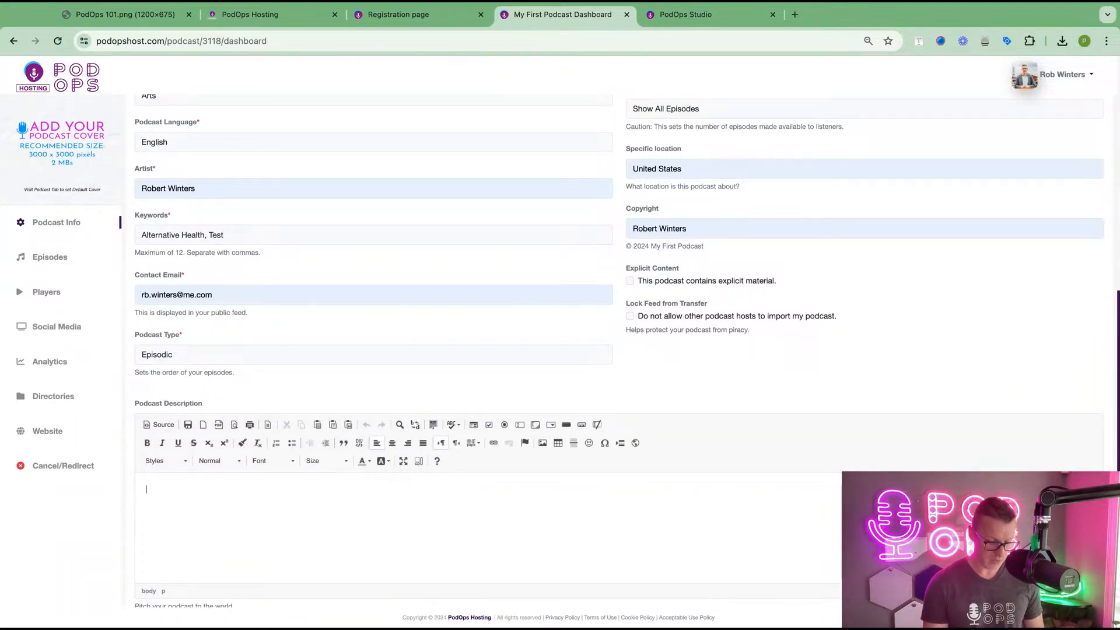
pyautogui.write('This is a test')
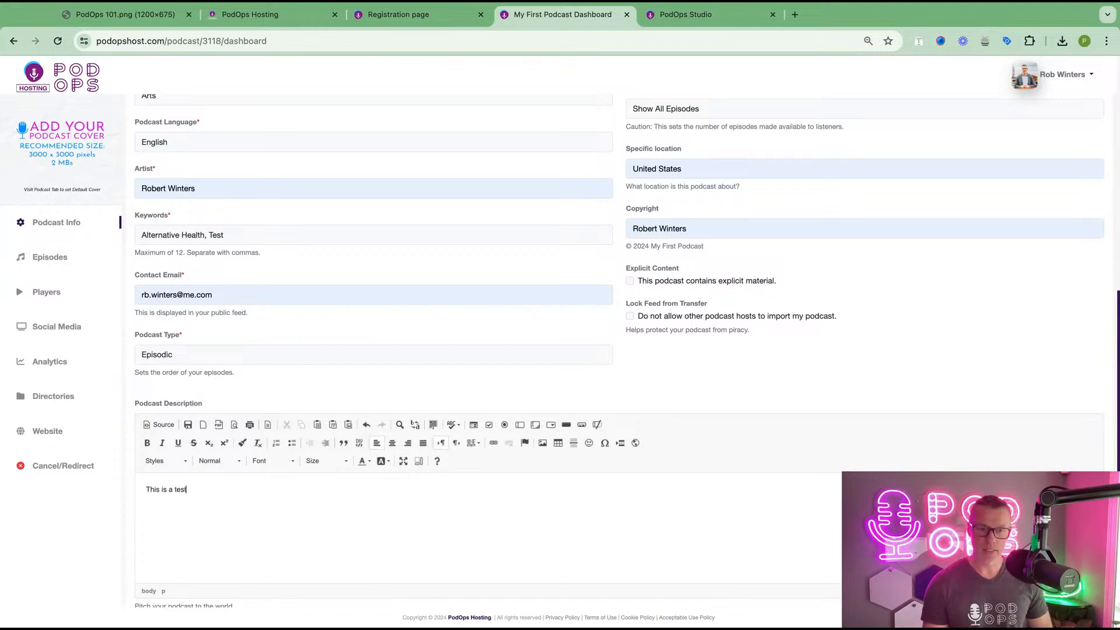
pyautogui.scroll(5, 331, 455)
# - Leave the website address blank and clear the United States location value
pyautogui.click(665, 278)
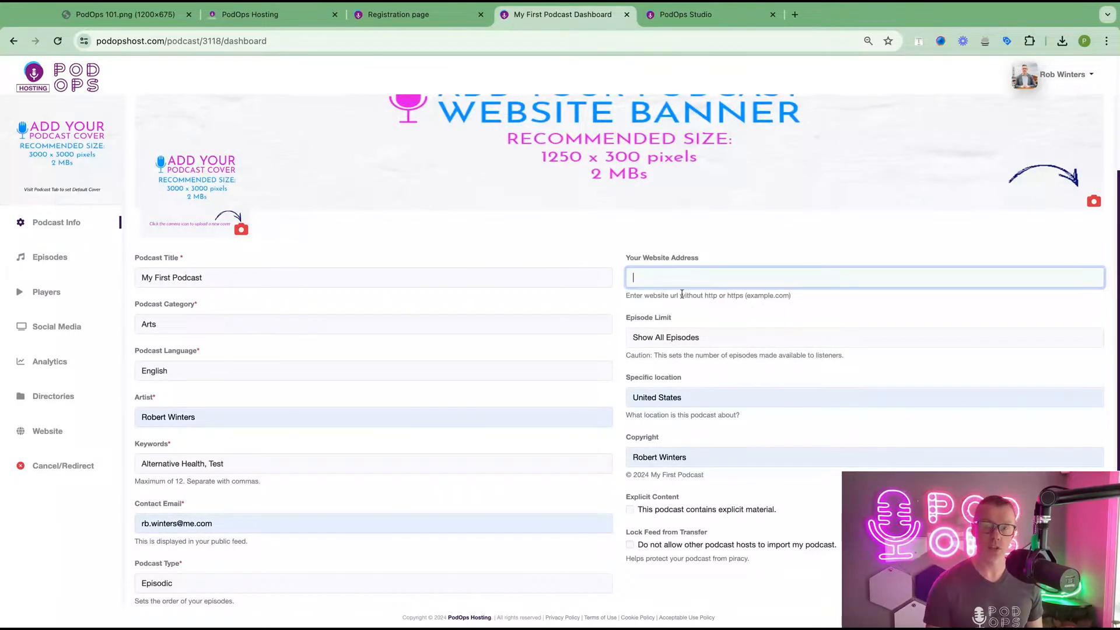
pyautogui.click(660, 257)
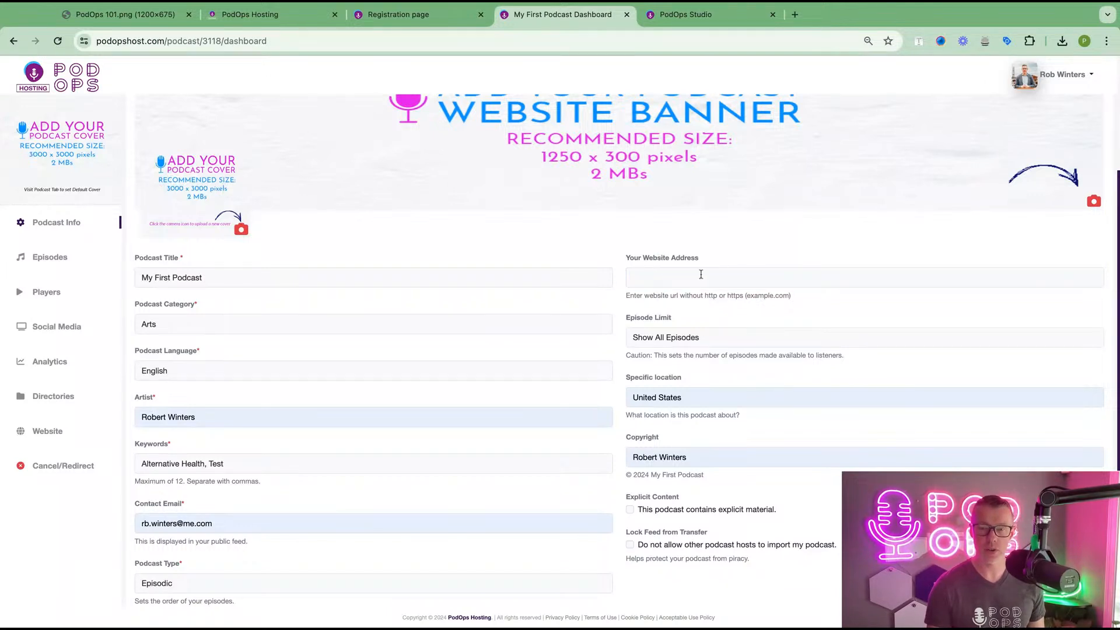
pyautogui.click(690, 339)
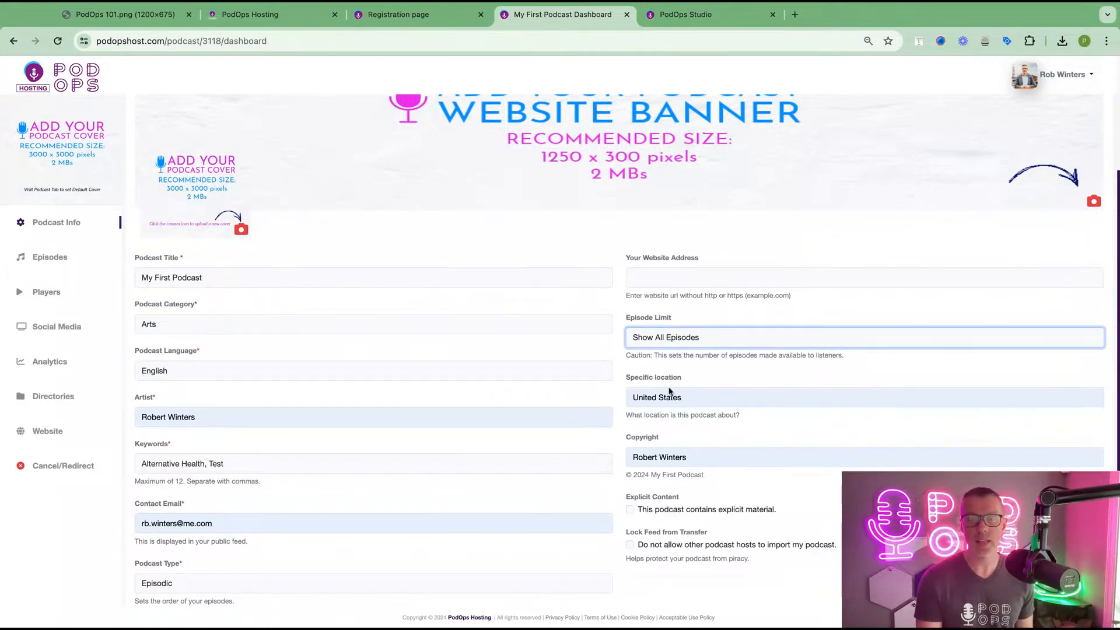
pyautogui.moveTo(642, 399); pyautogui.dragTo(689, 400)
pyautogui.press('super+a')
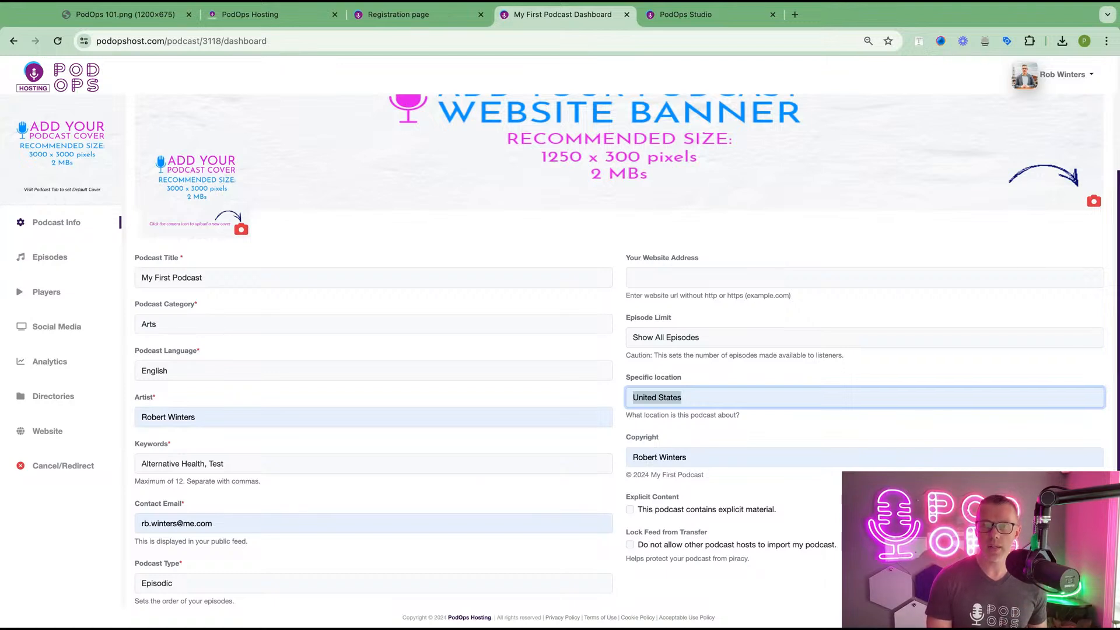
pyautogui.press('BackSpace')
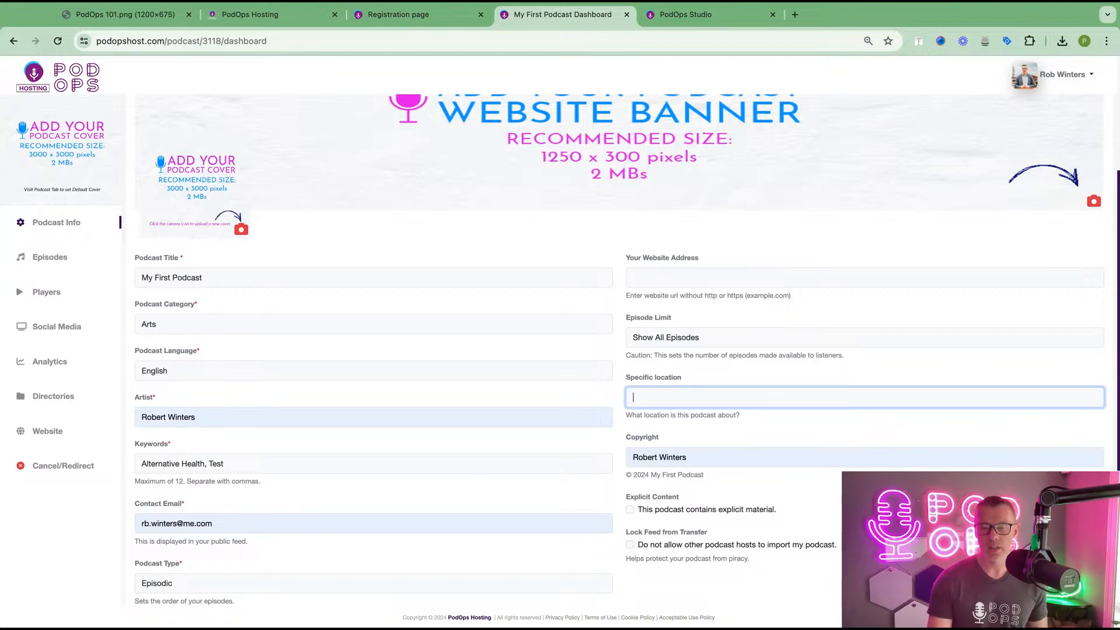
# - Empty the Copyright field so it defaults to My First Podcast
pyautogui.tripleClick(697, 457)
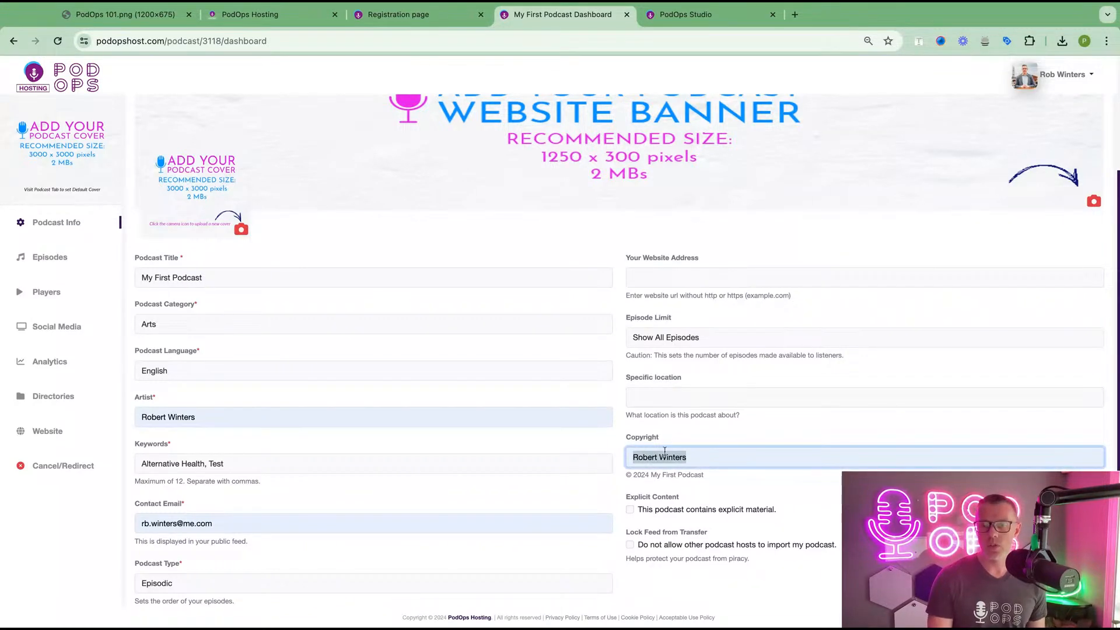
pyautogui.moveTo(666, 490); pyautogui.dragTo(716, 477)
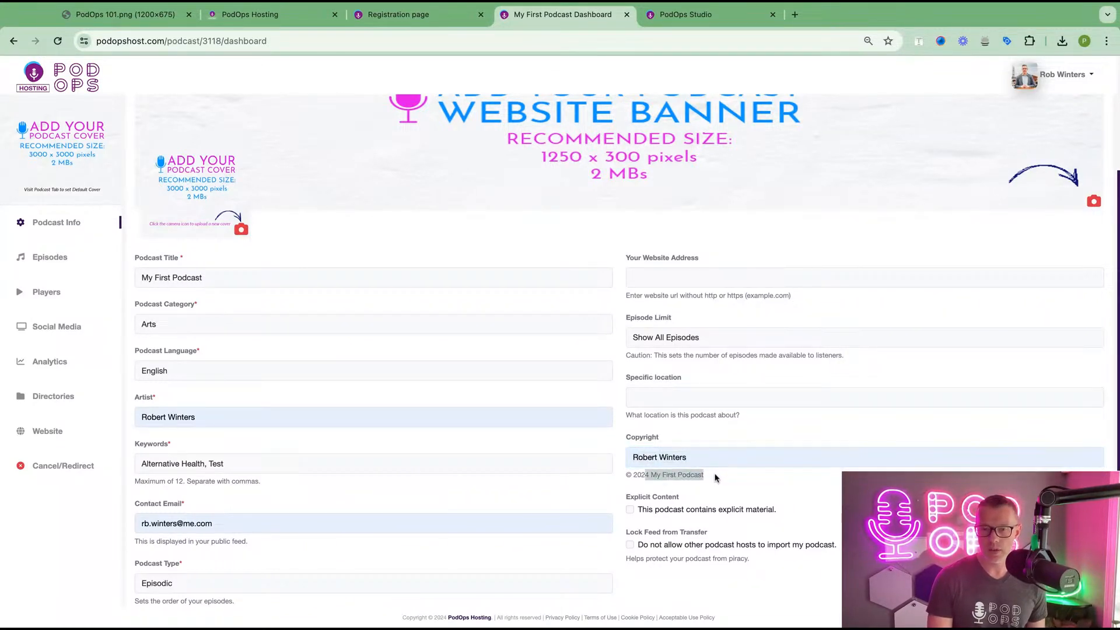
pyautogui.click(698, 456)
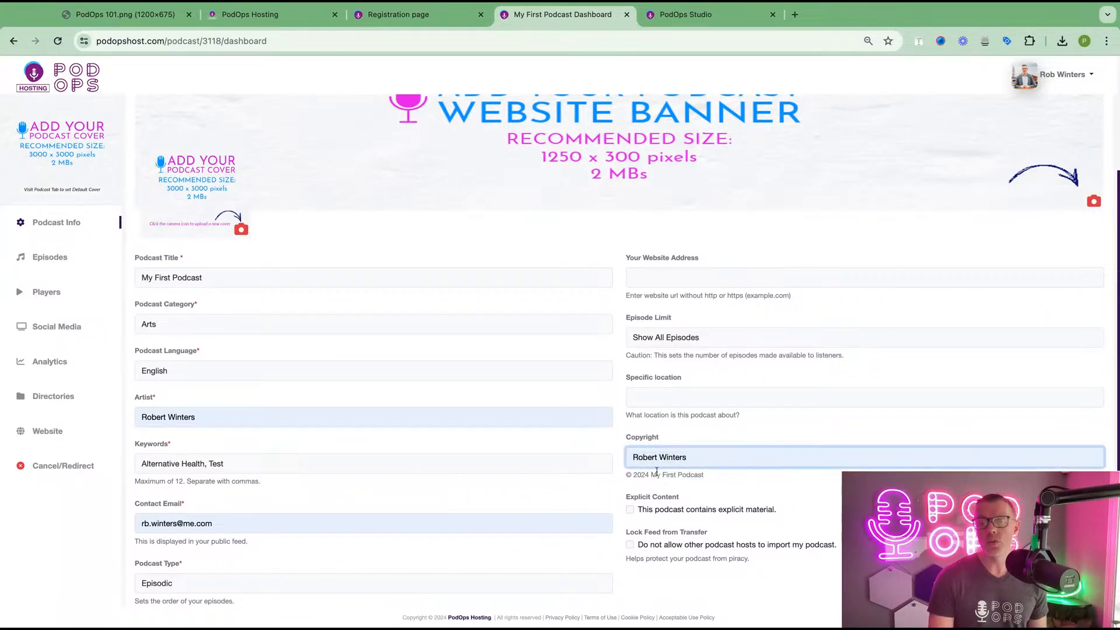
pyautogui.tripleClick(690, 458)
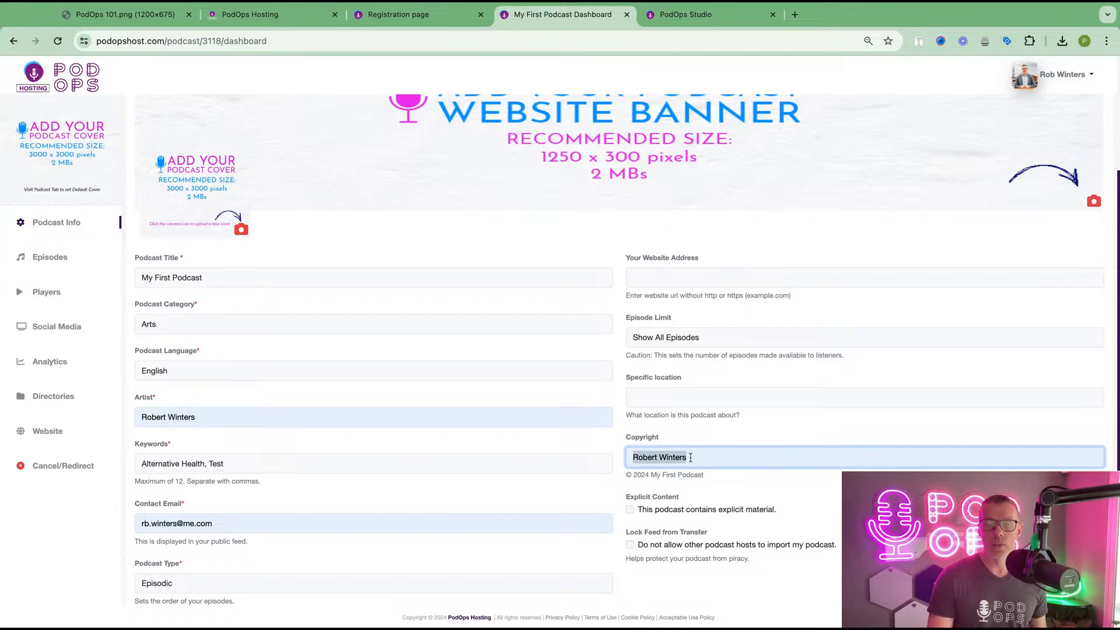
pyautogui.press('BackSpace')
pyautogui.moveTo(645, 485); pyautogui.dragTo(657, 483)
pyautogui.click(657, 483)
# - Tick 'Do not allow other podcast hosts to import my podcast'
pyautogui.scroll(-2, 665, 496)
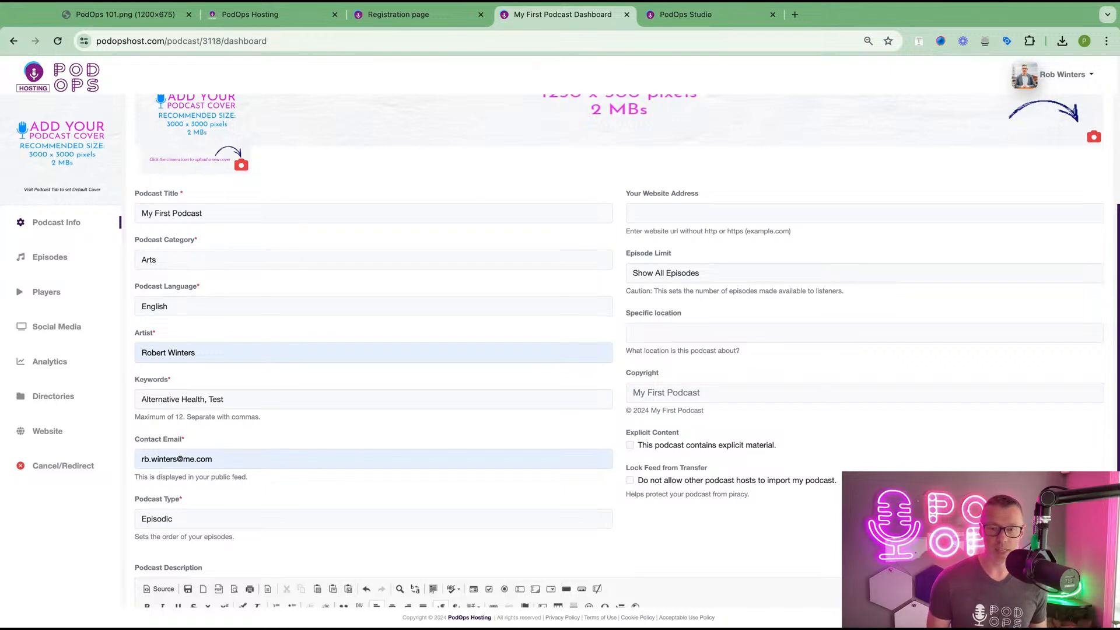
pyautogui.click(630, 480)
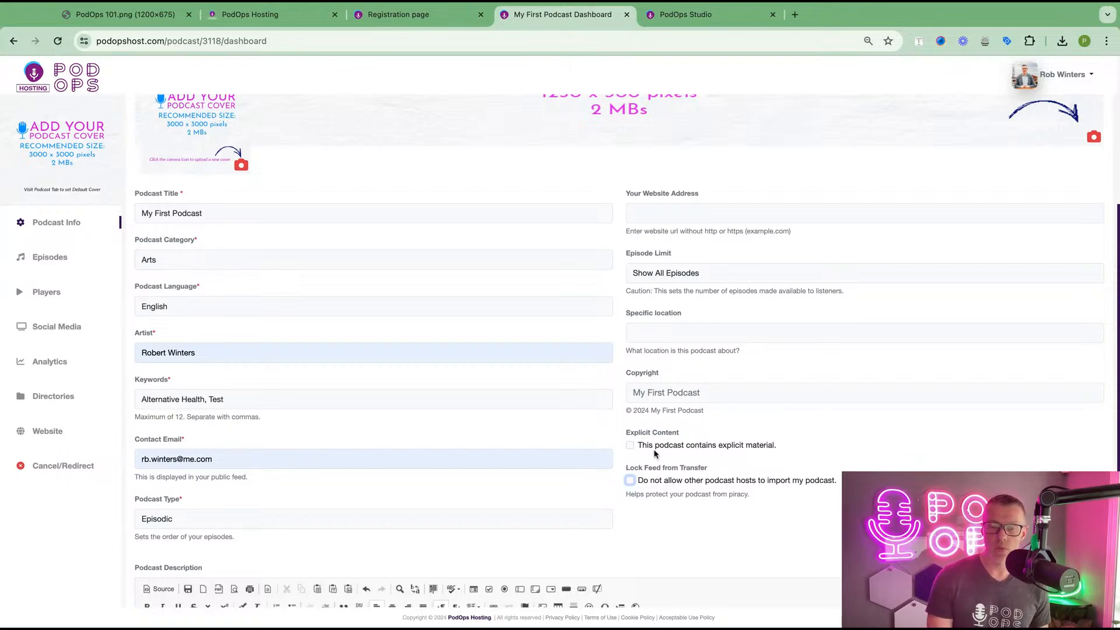
pyautogui.scroll(3, 665, 448)
pyautogui.scroll(2, 390, 347)
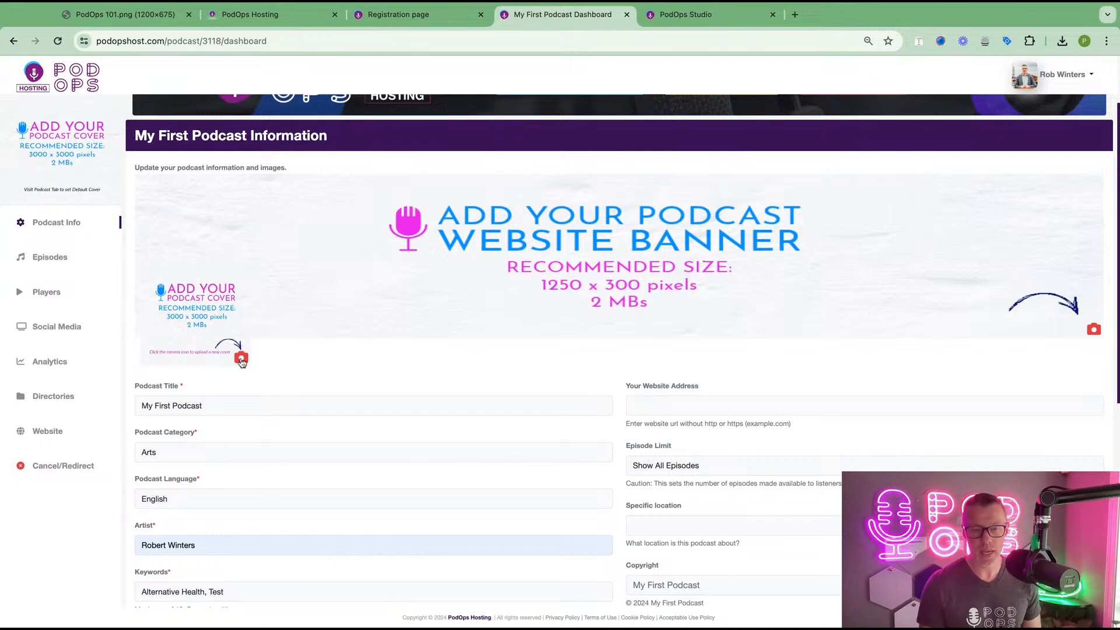
# - Upload the Getting Started cover image and, after a failed first try, the Agenda and Savings banner
pyautogui.click(242, 362)
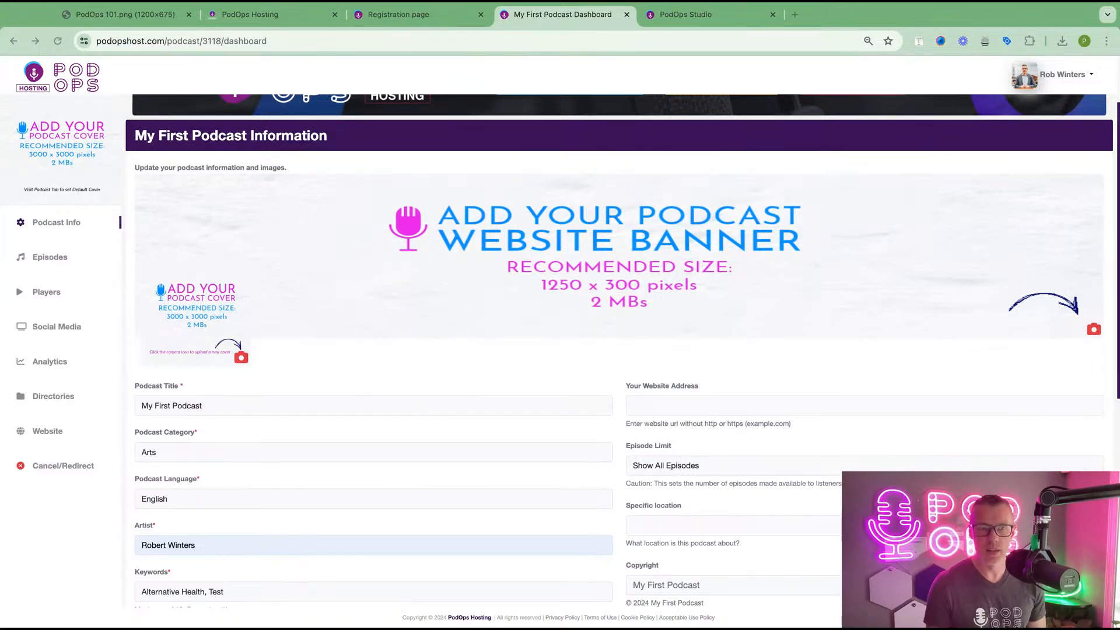
pyautogui.click(383, 509)
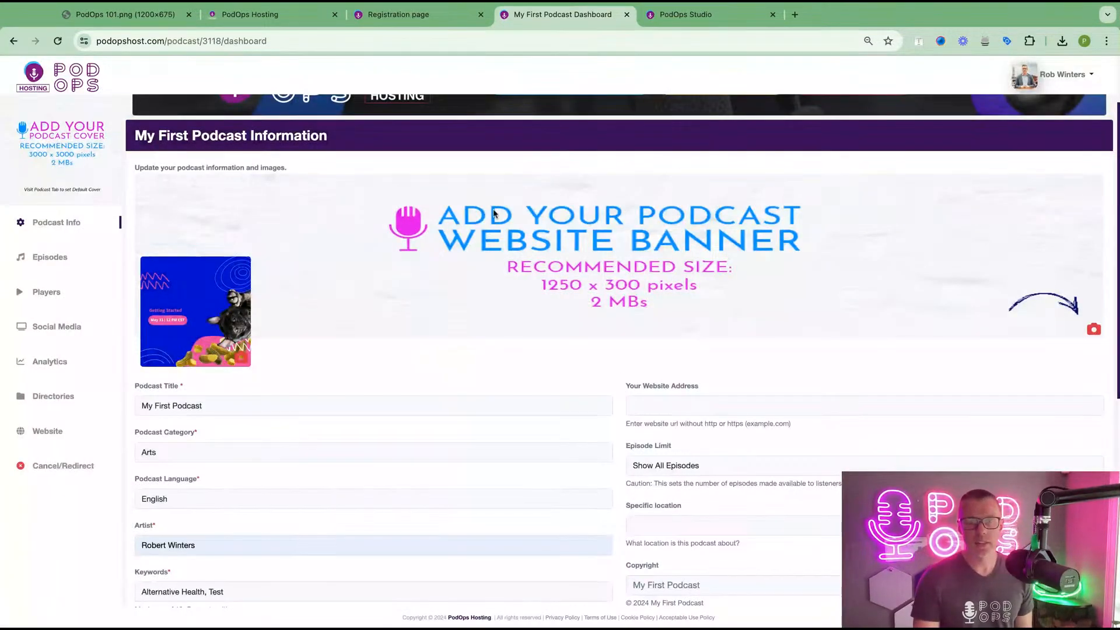
pyautogui.click(1094, 330)
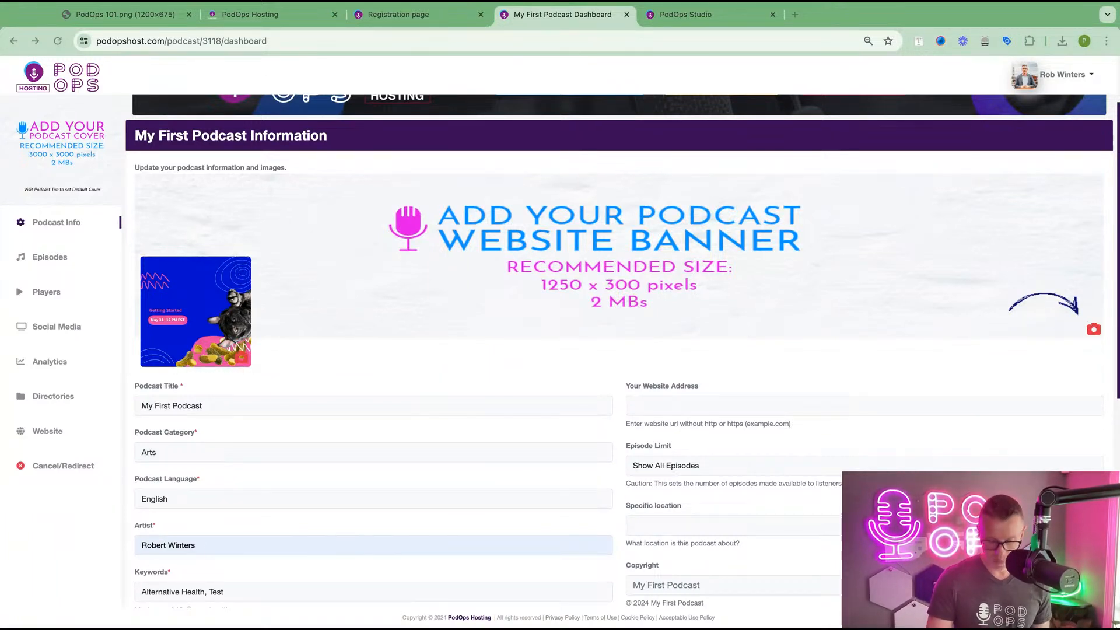
pyautogui.press('Return')
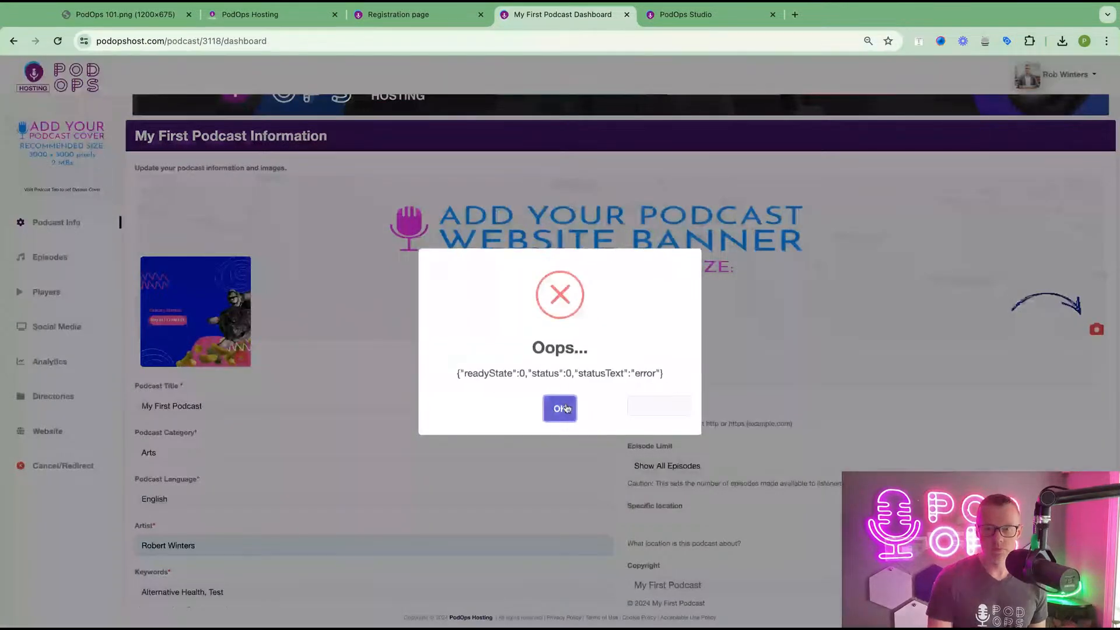
pyautogui.click(560, 408)
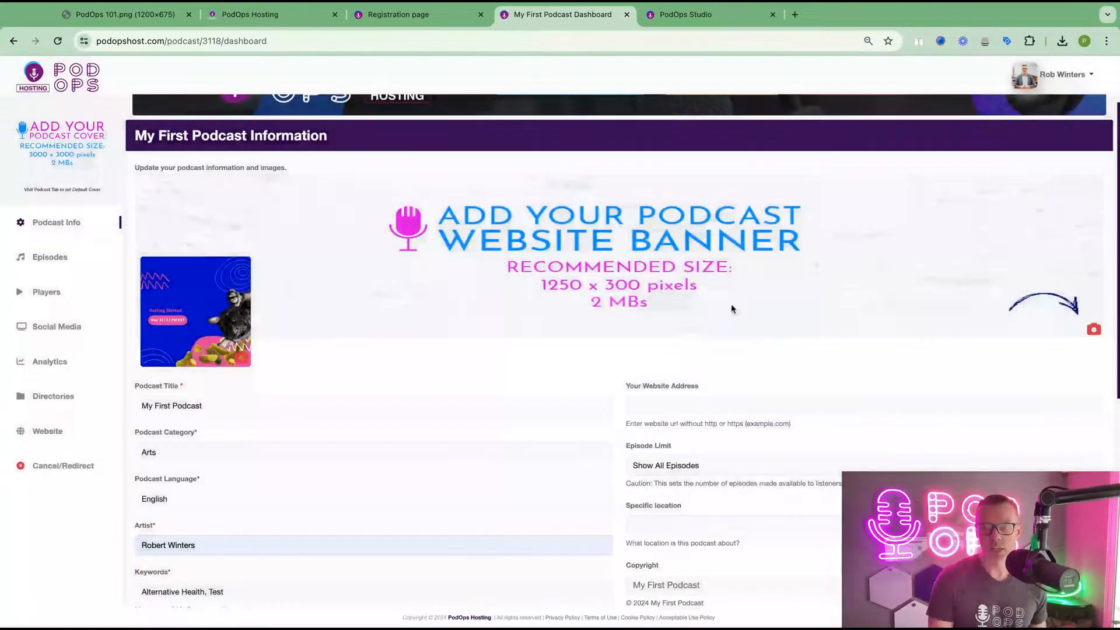
pyautogui.click(1093, 331)
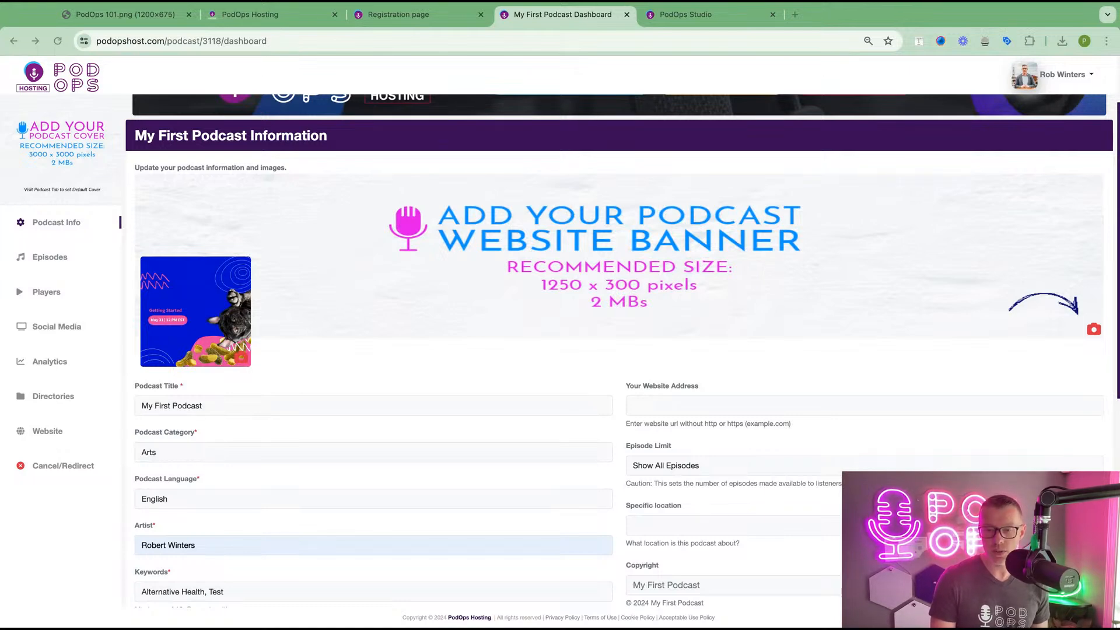
pyautogui.click(713, 427)
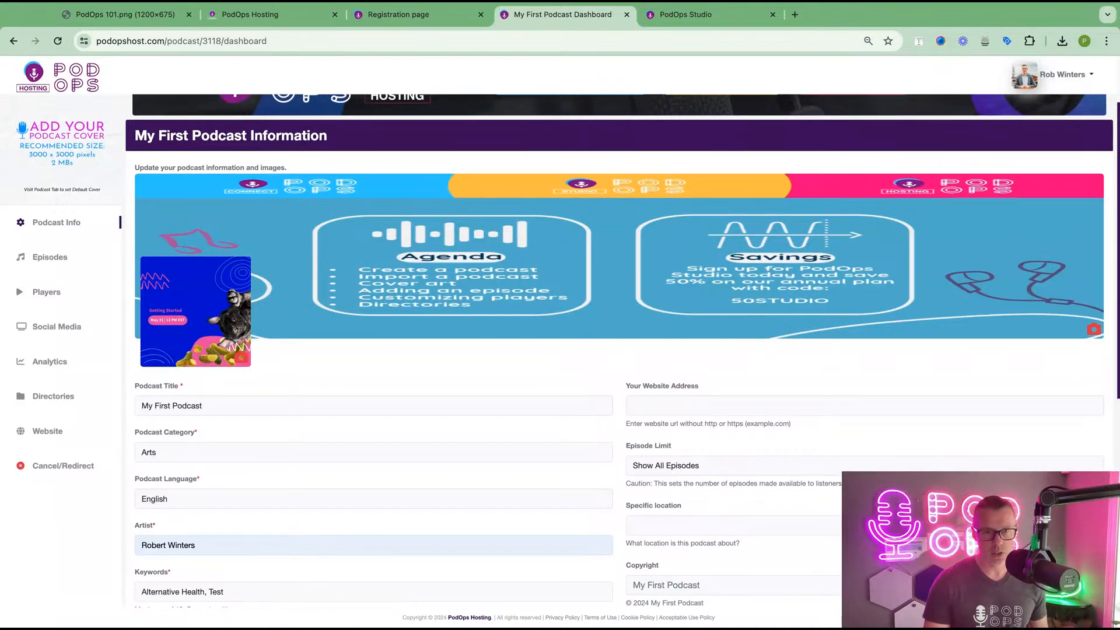
pyautogui.scroll(-10, 420, 362)
# - Save My First Podcast's information and go to its empty Episodes list
pyautogui.click(153, 546)
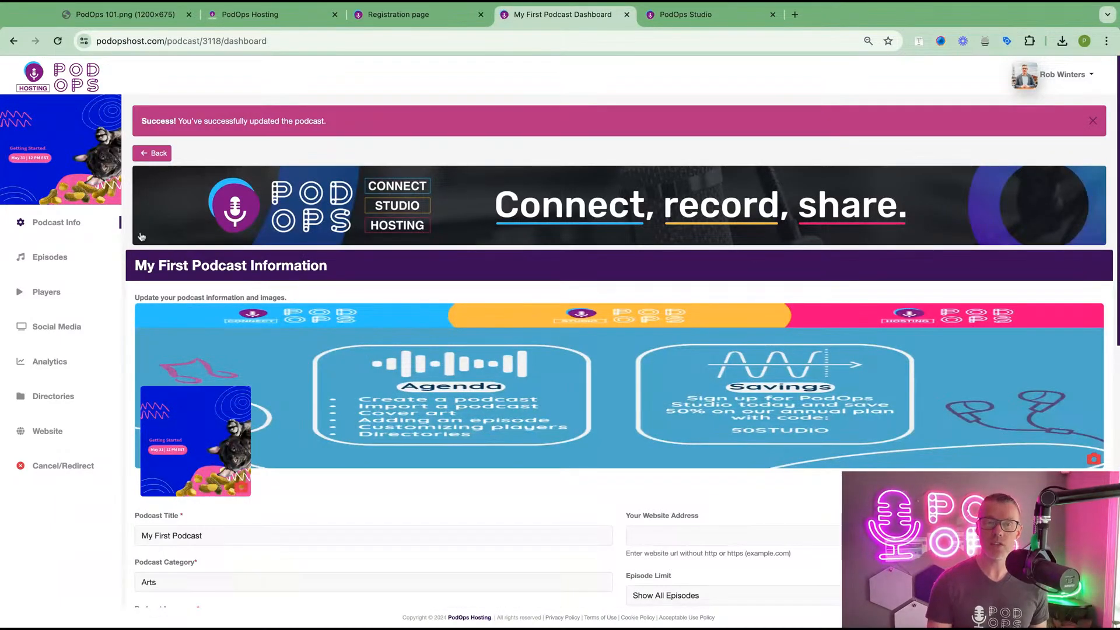
pyautogui.tripleClick(329, 126)
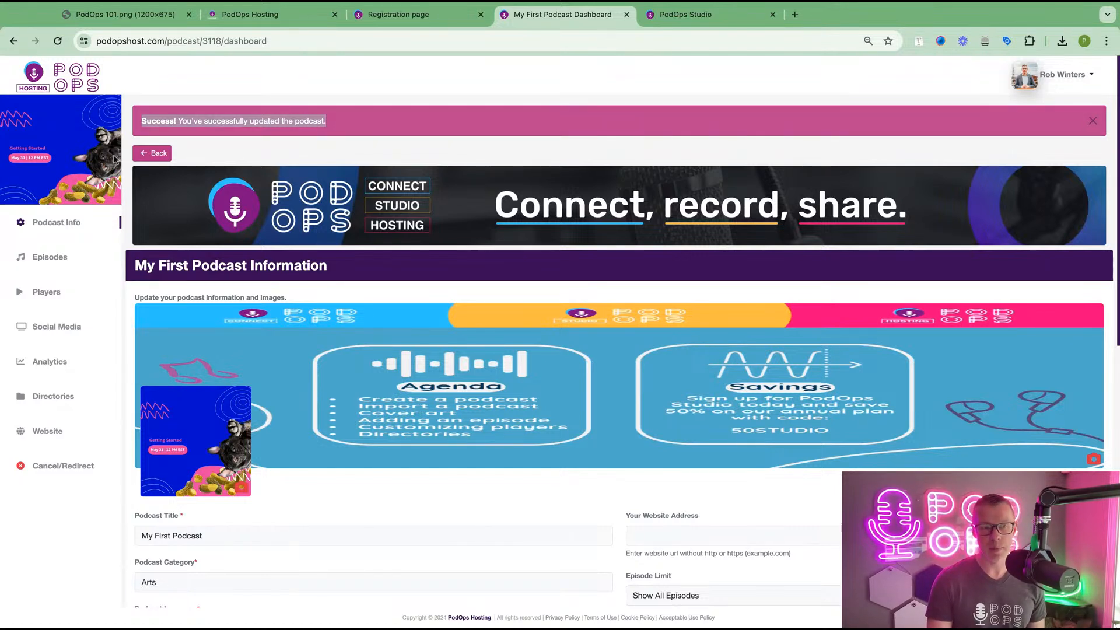
pyautogui.click(43, 262)
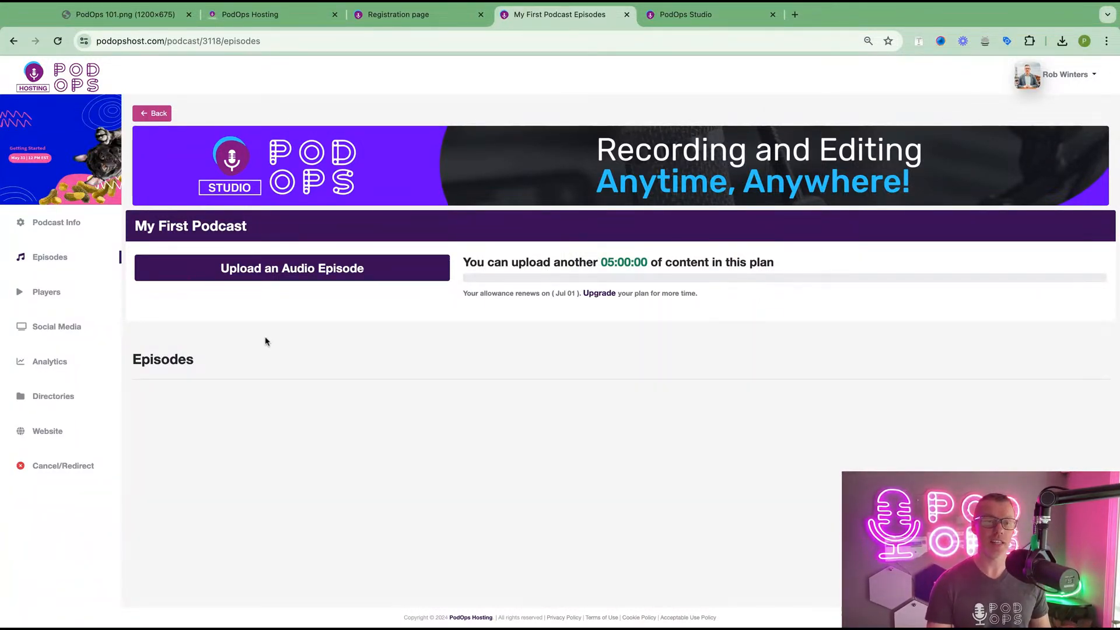
# - Upload an mp3 audio episode, retrying after an unsupported file format error
pyautogui.click(278, 270)
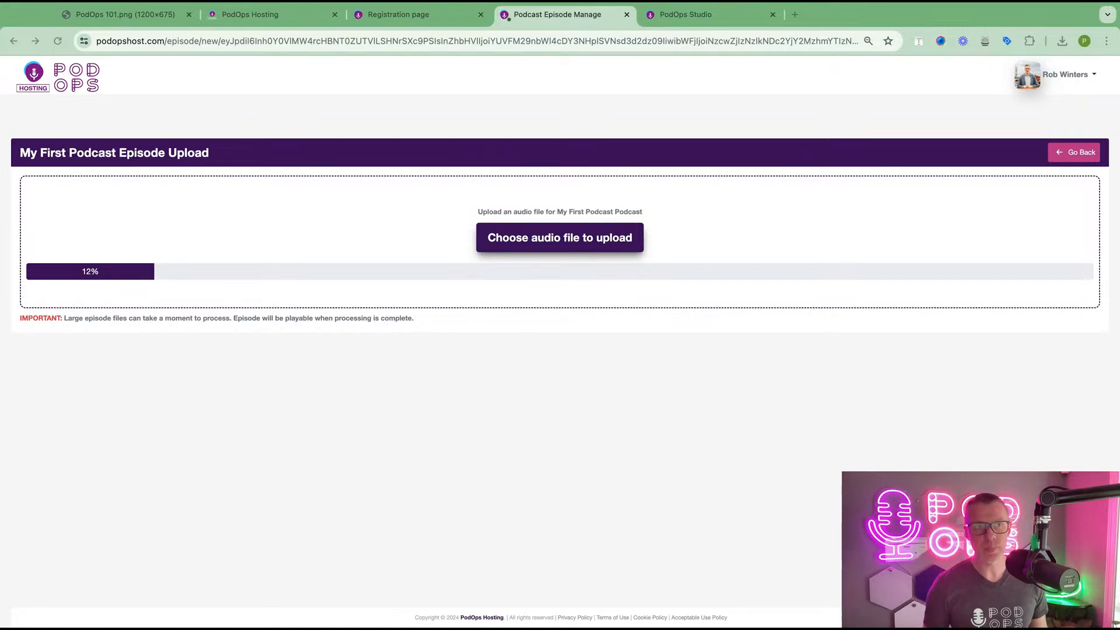
pyautogui.click(57, 40)
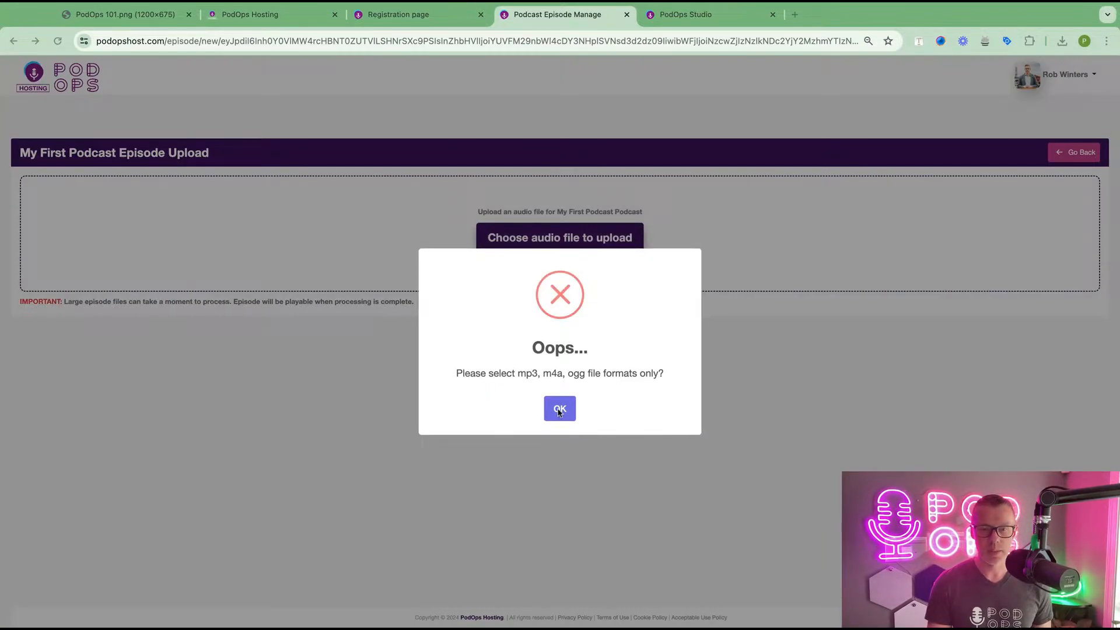
pyautogui.click(559, 412)
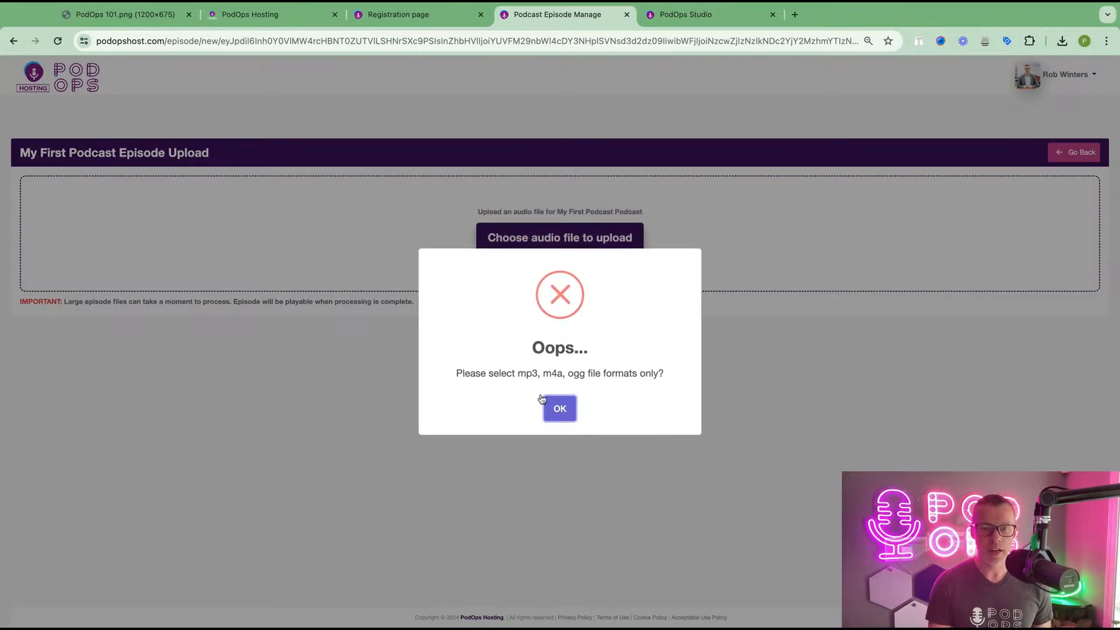
pyautogui.click(557, 417)
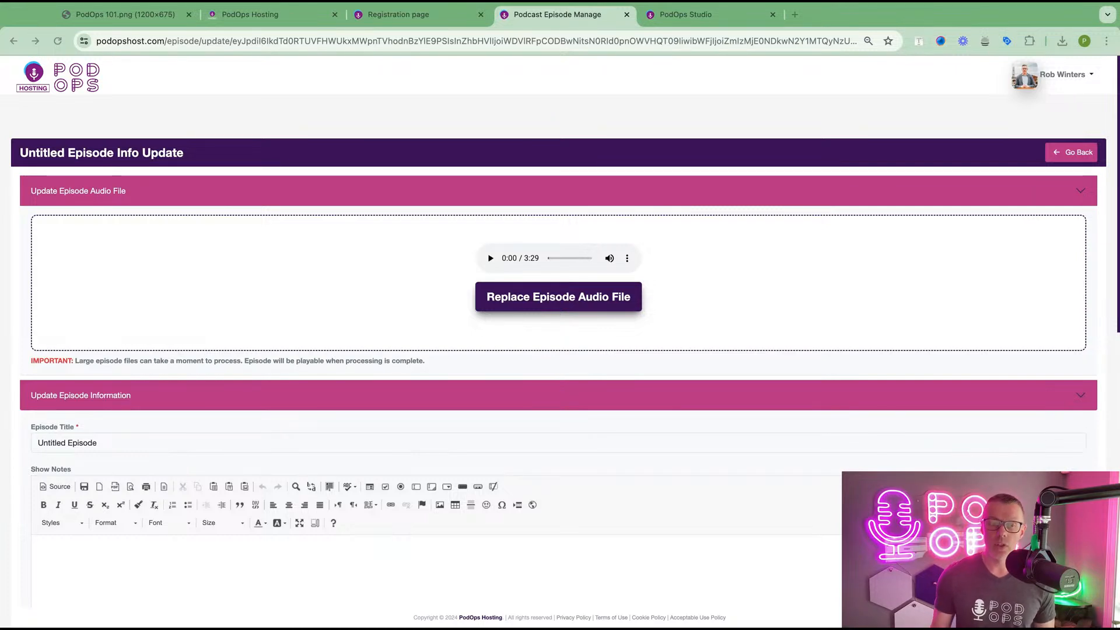
pyautogui.scroll(-3, 560, 344)
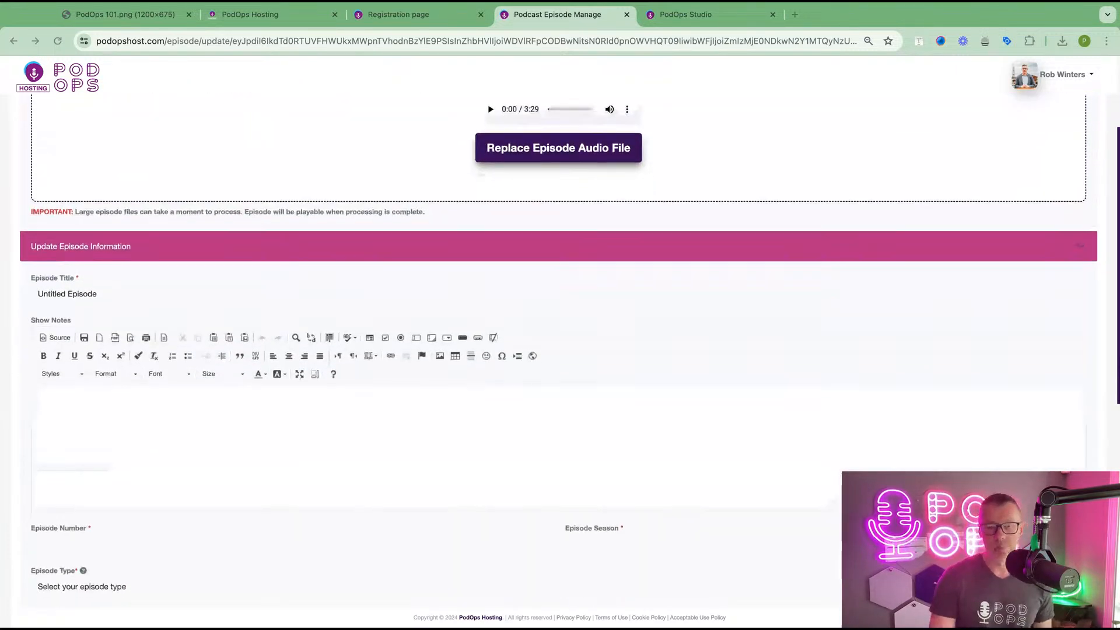
pyautogui.scroll(-1, 181, 285)
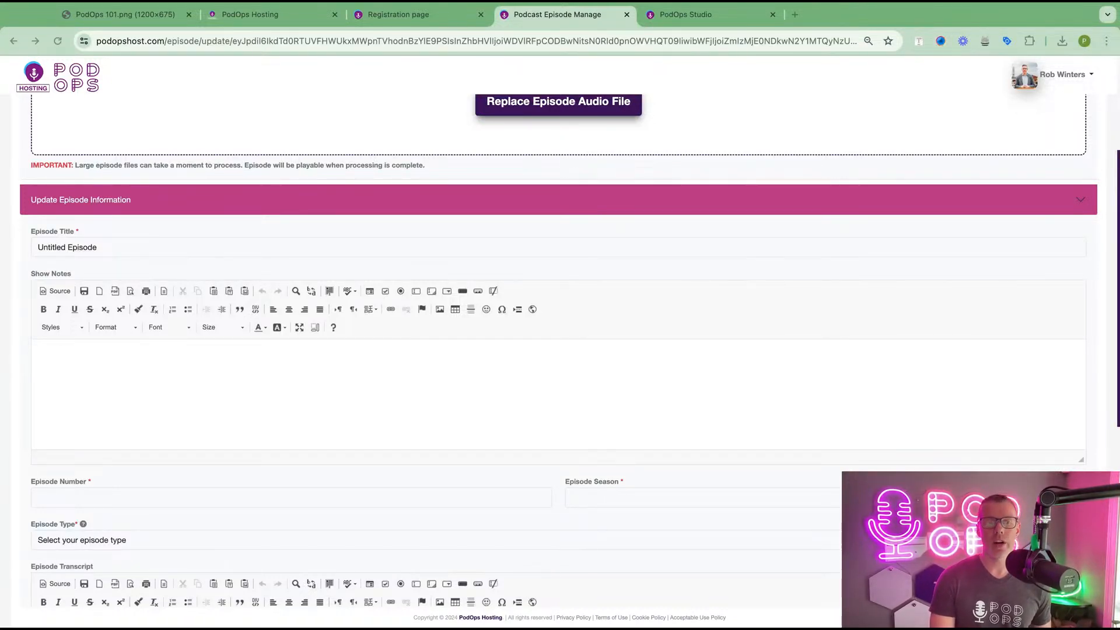
pyautogui.doubleClick(94, 248)
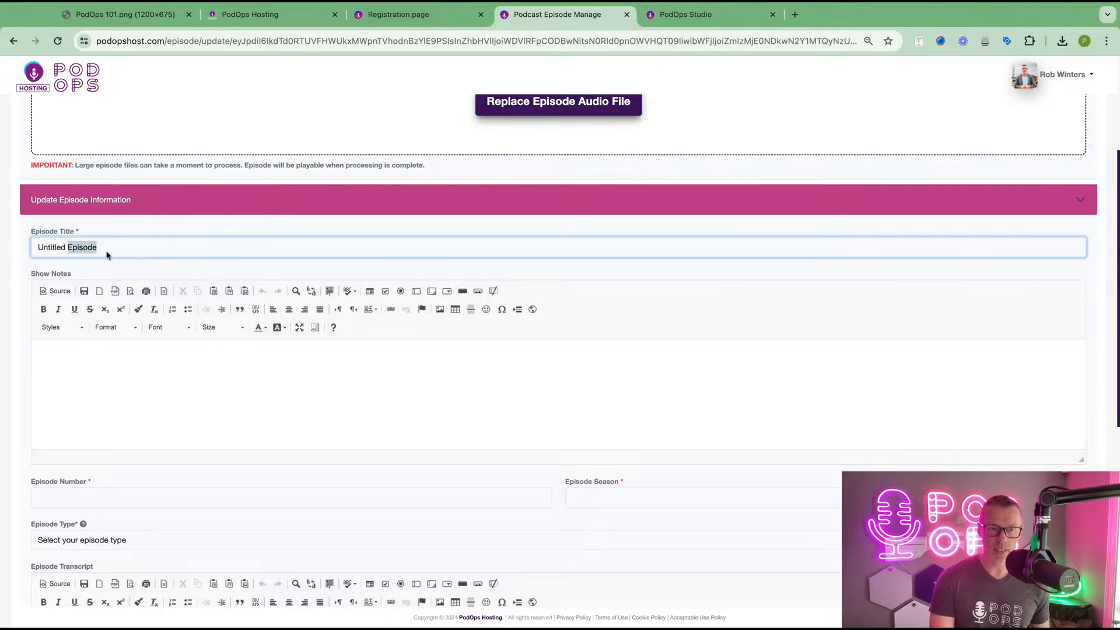
pyautogui.press('super+a')
pyautogui.write('T')
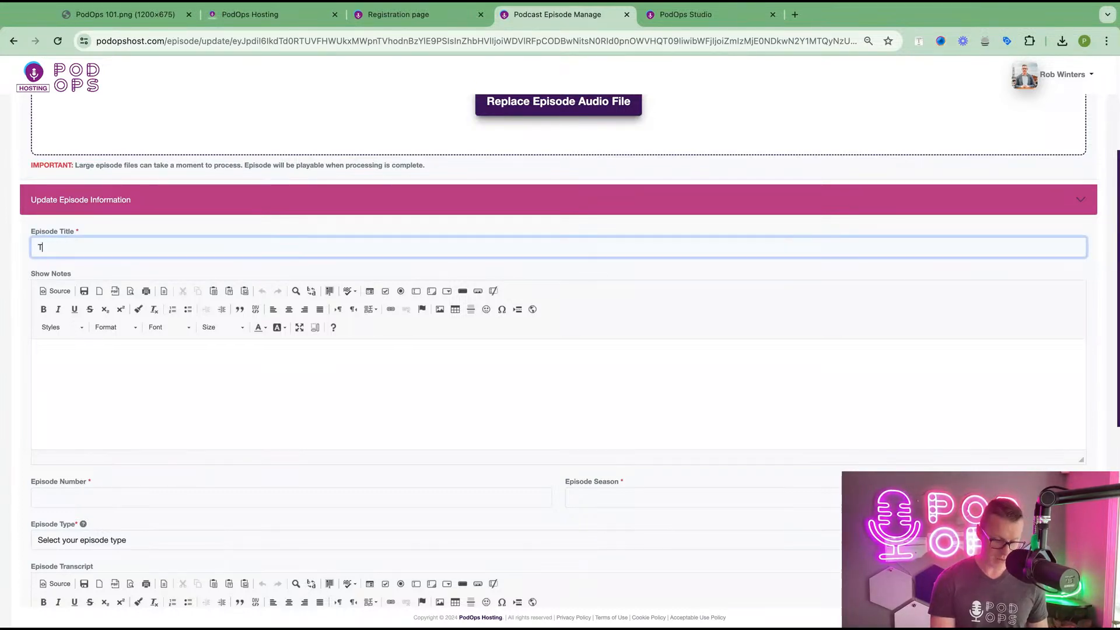
pyautogui.write('his is my title')
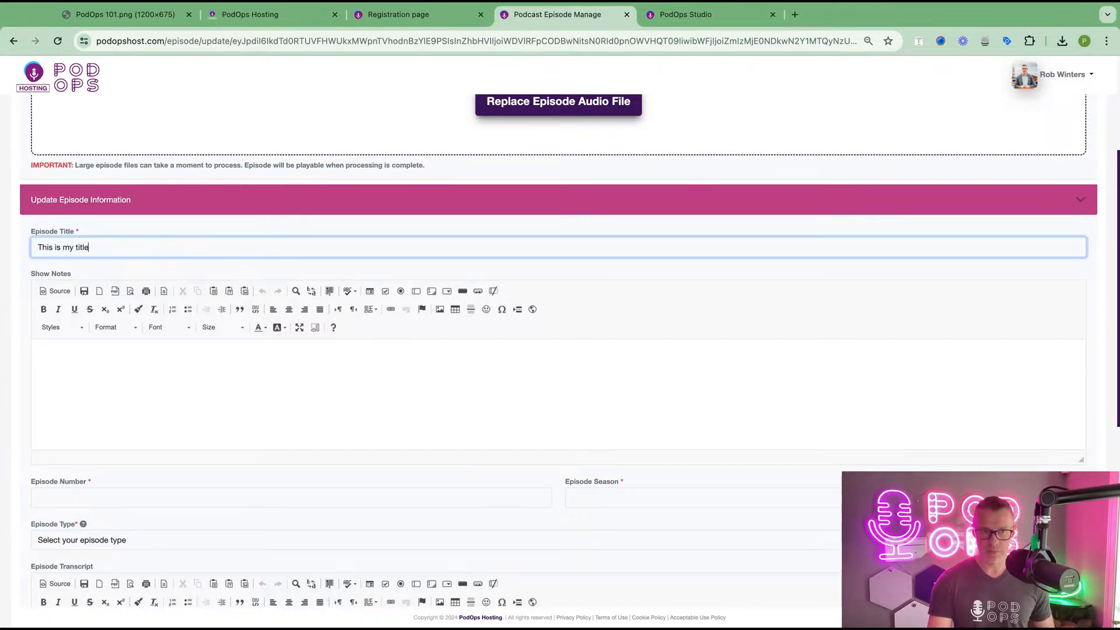
pyautogui.scroll(-1, 230, 315)
pyautogui.scroll(-2, 230, 315)
pyautogui.click(210, 311)
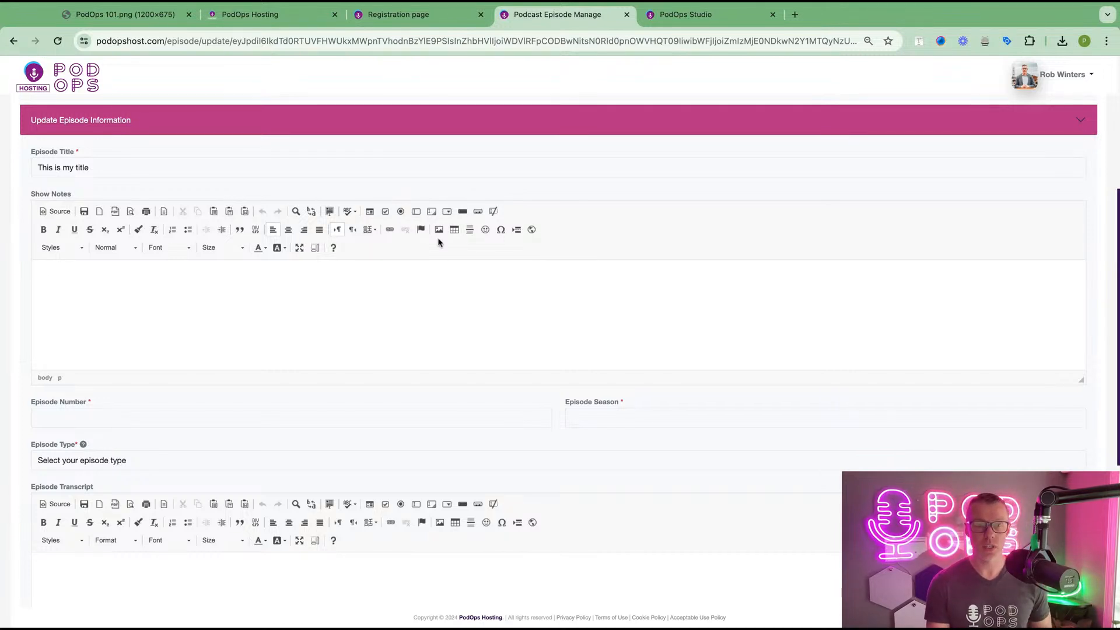
pyautogui.click(380, 307)
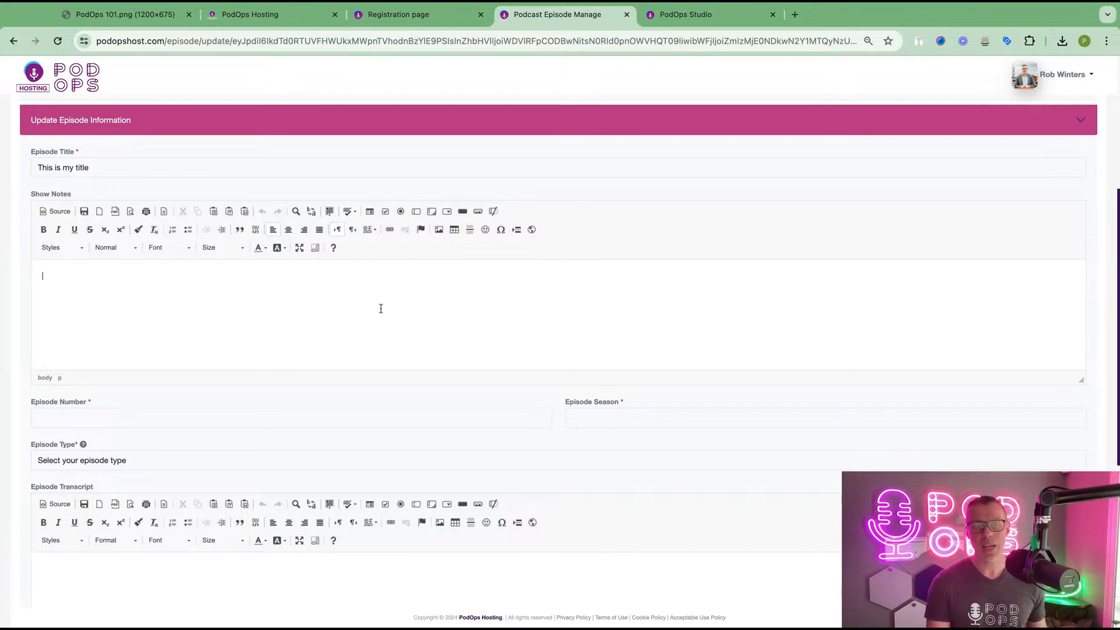
pyautogui.click(56, 211)
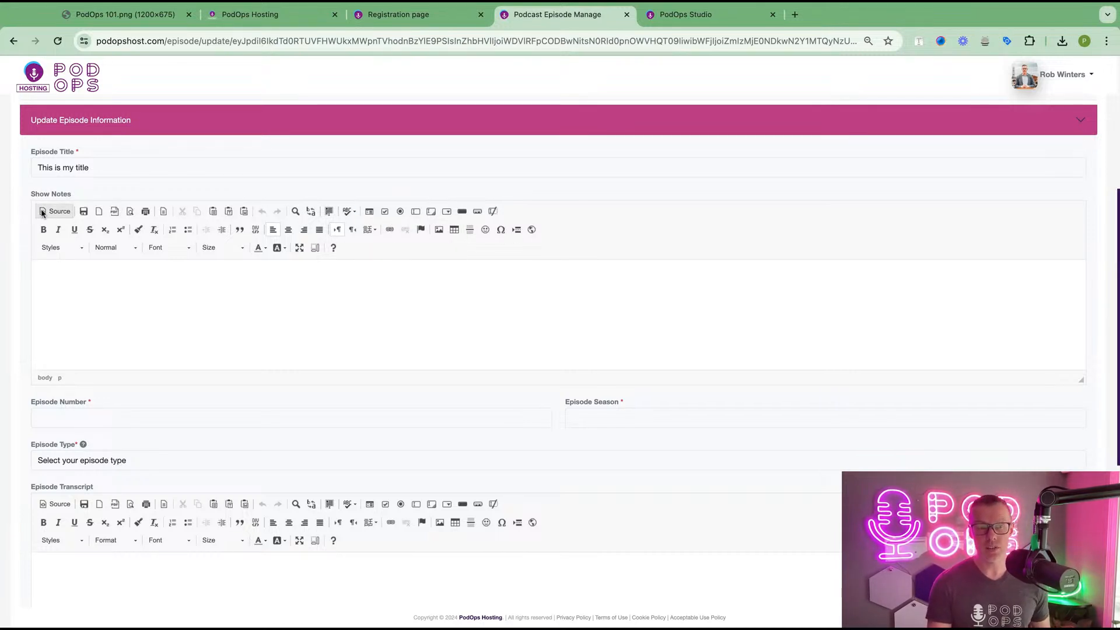
pyautogui.click(58, 212)
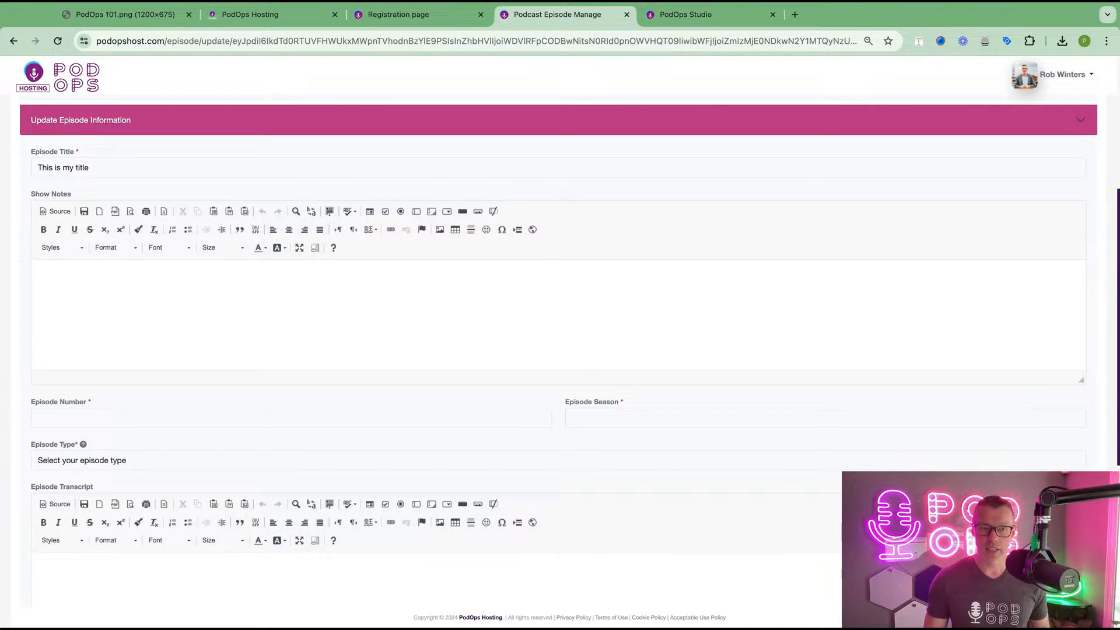
# - Write 'My notes' as the episode's show notes
pyautogui.click(42, 276)
pyautogui.write('My not')
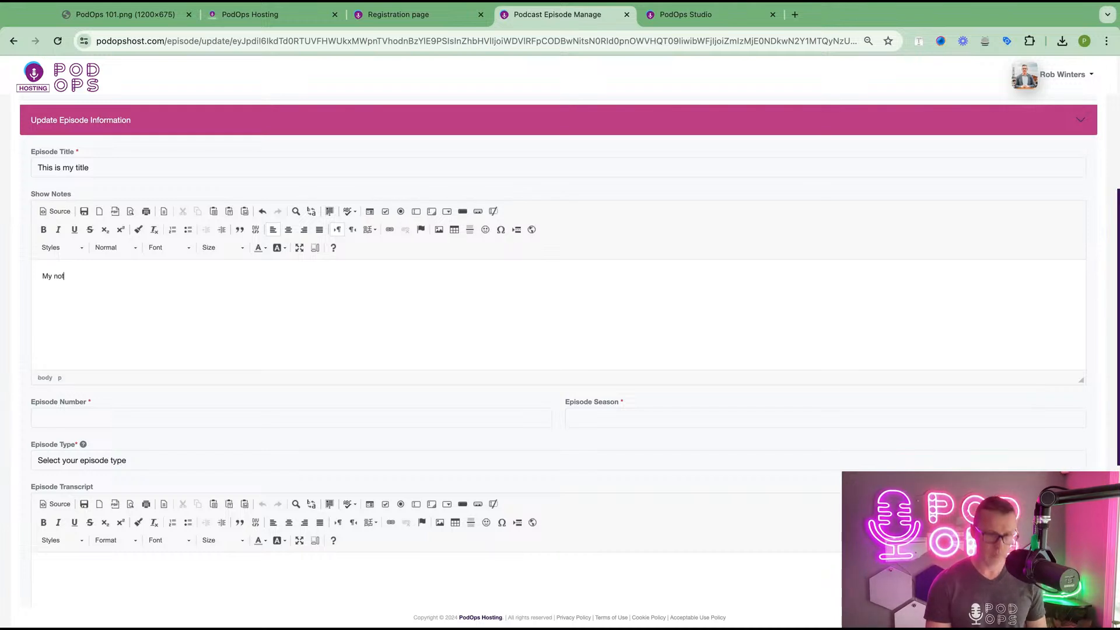
pyautogui.write('es')
pyautogui.scroll(-3, 133, 345)
# - Set Episode Number to 1 and Episode Season to 1
pyautogui.click(103, 342)
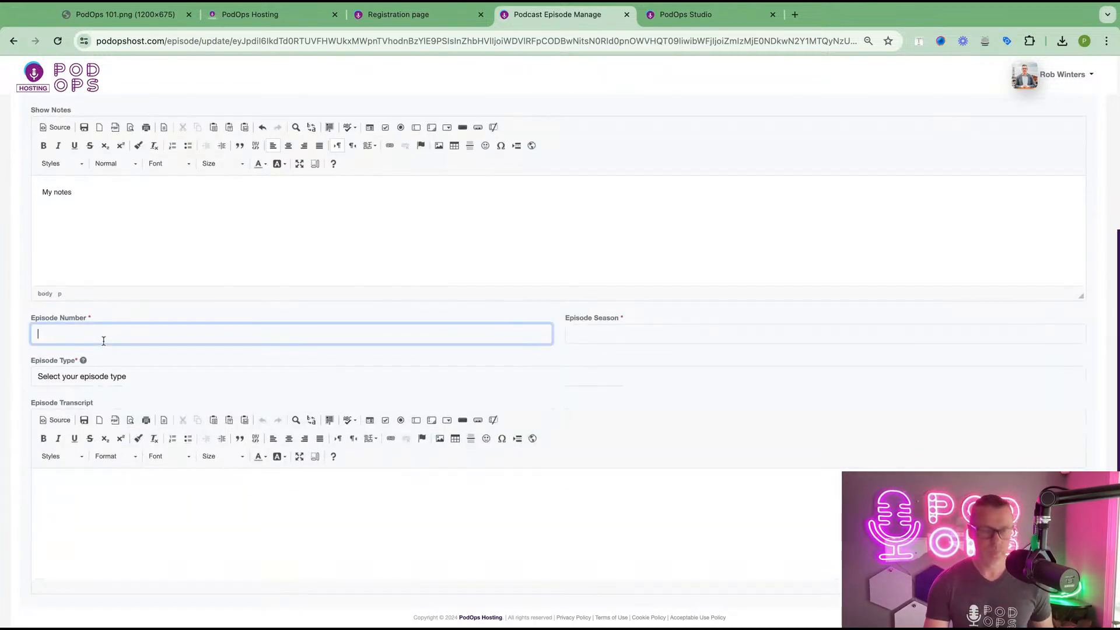
pyautogui.write('1')
pyautogui.press('Tab')
pyautogui.write('1')
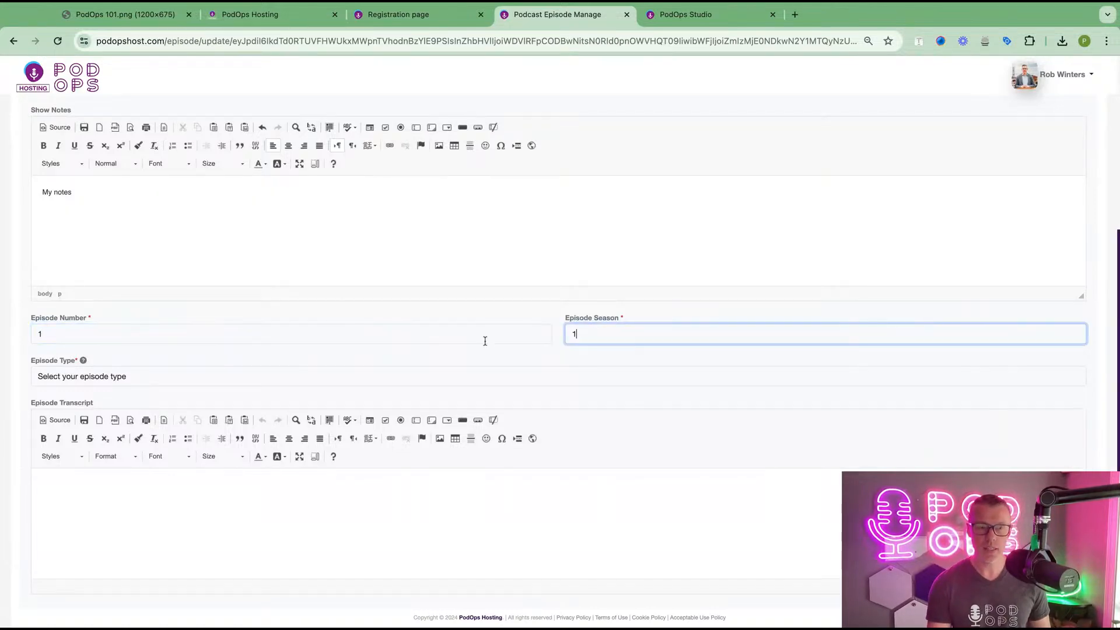
pyautogui.scroll(-3, 485, 341)
pyautogui.click(157, 303)
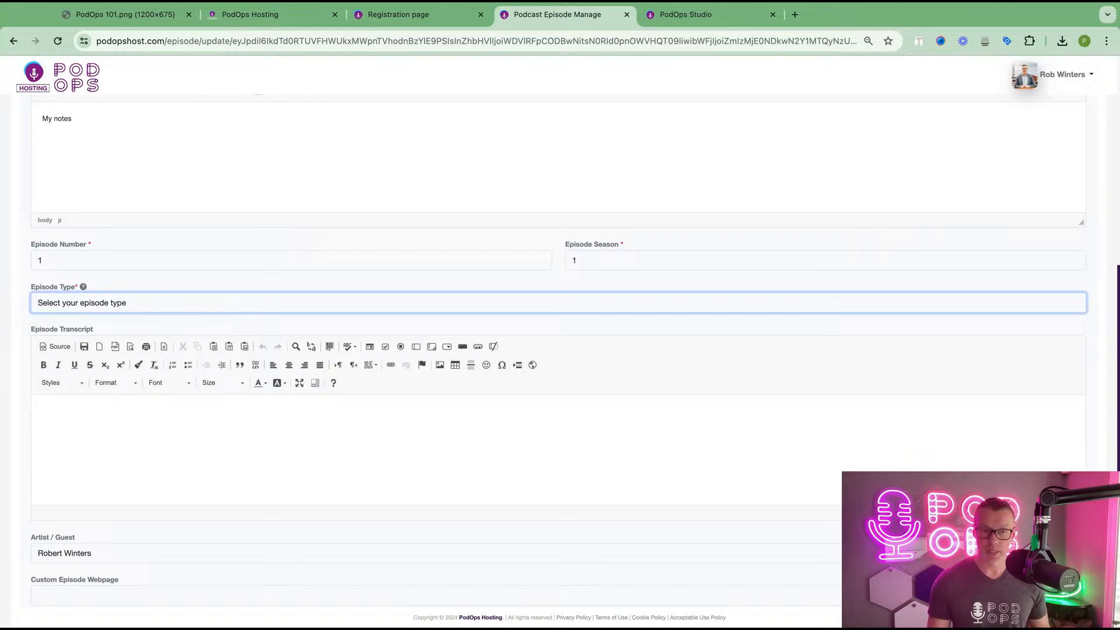
# - Set Episode Type to Full, leaving Transcript, Custom Episode Webpage and Schedule date empty
pyautogui.click(44, 303)
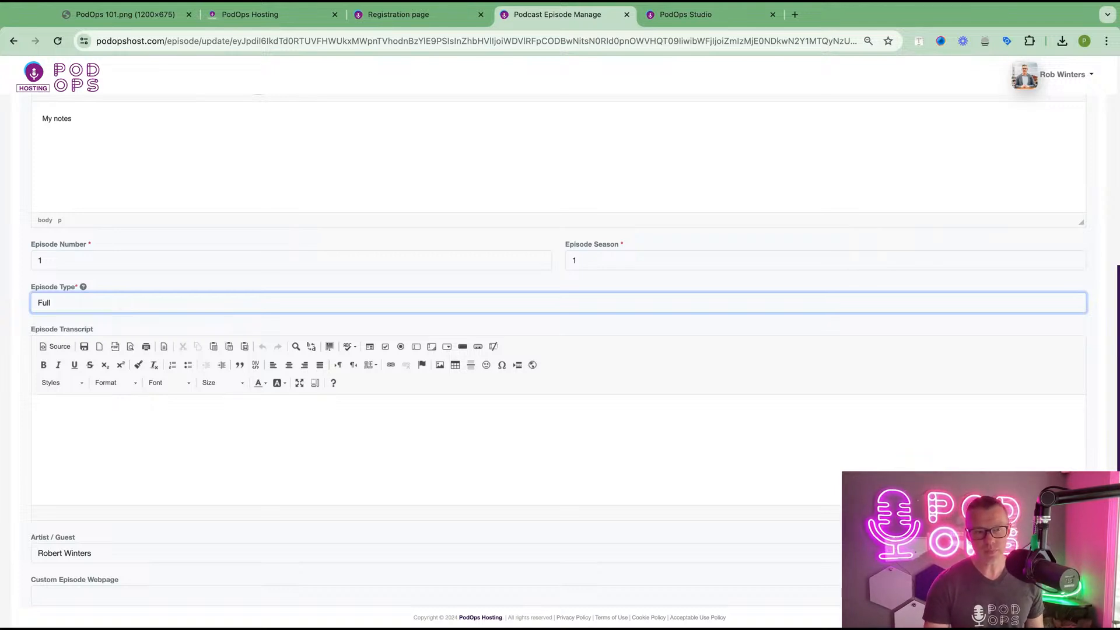
pyautogui.scroll(-2, 146, 319)
pyautogui.click(169, 307)
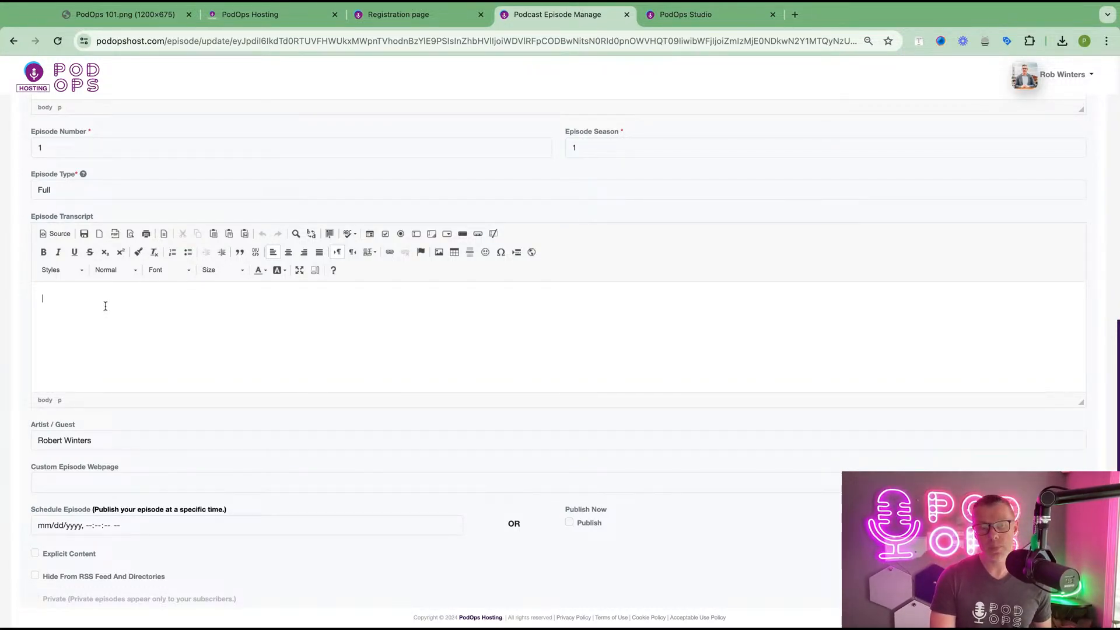
pyautogui.scroll(-1, 175, 368)
pyautogui.scroll(-1, 175, 368)
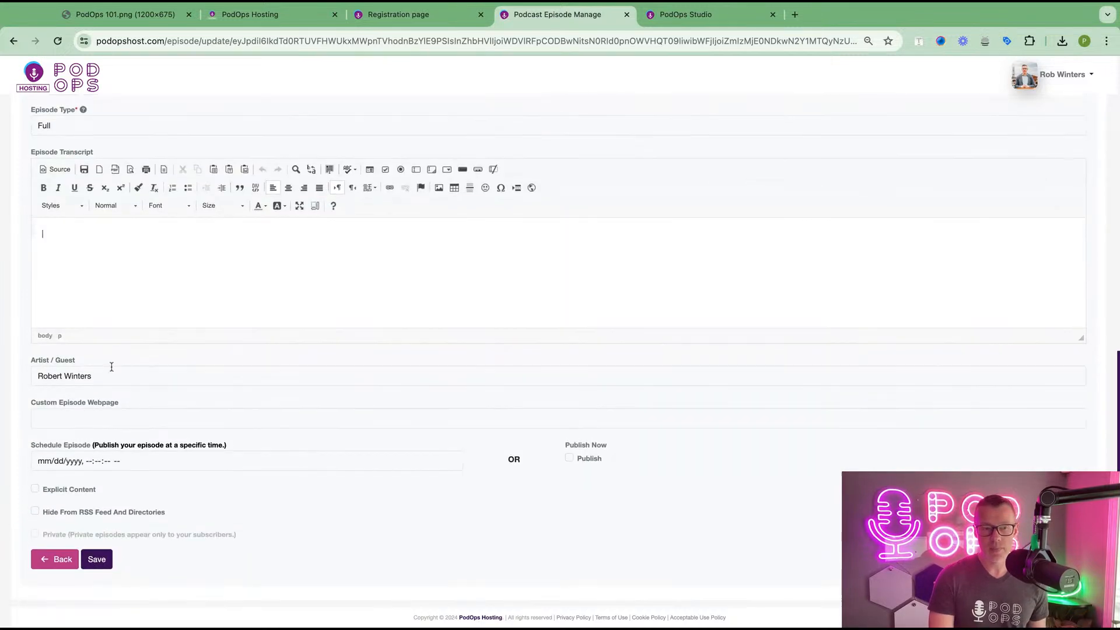
pyautogui.tripleClick(111, 399)
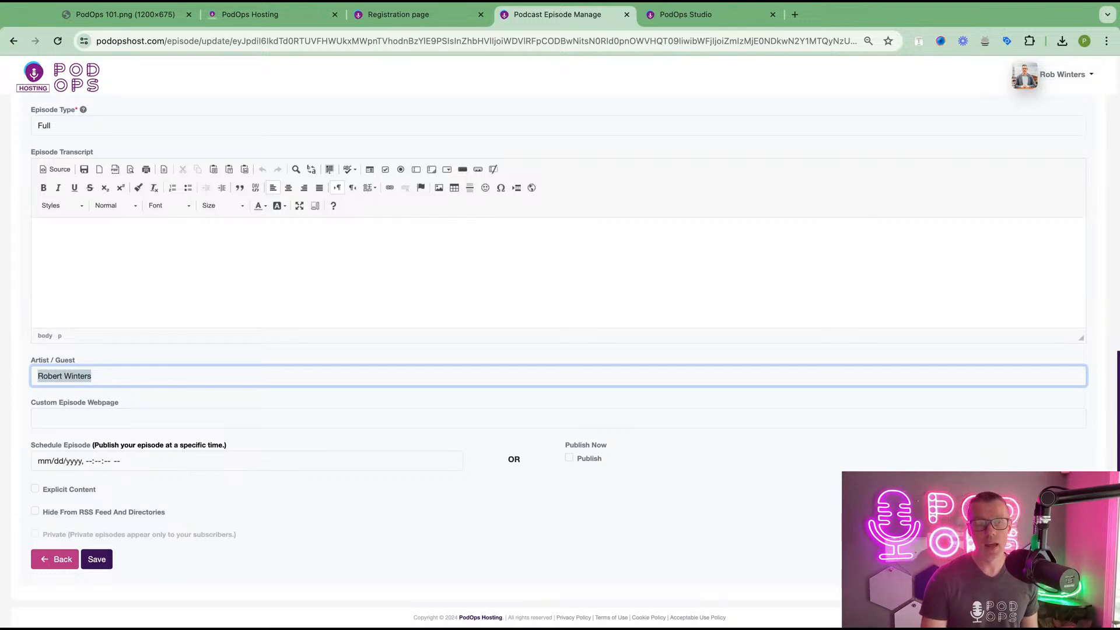
pyautogui.click(54, 422)
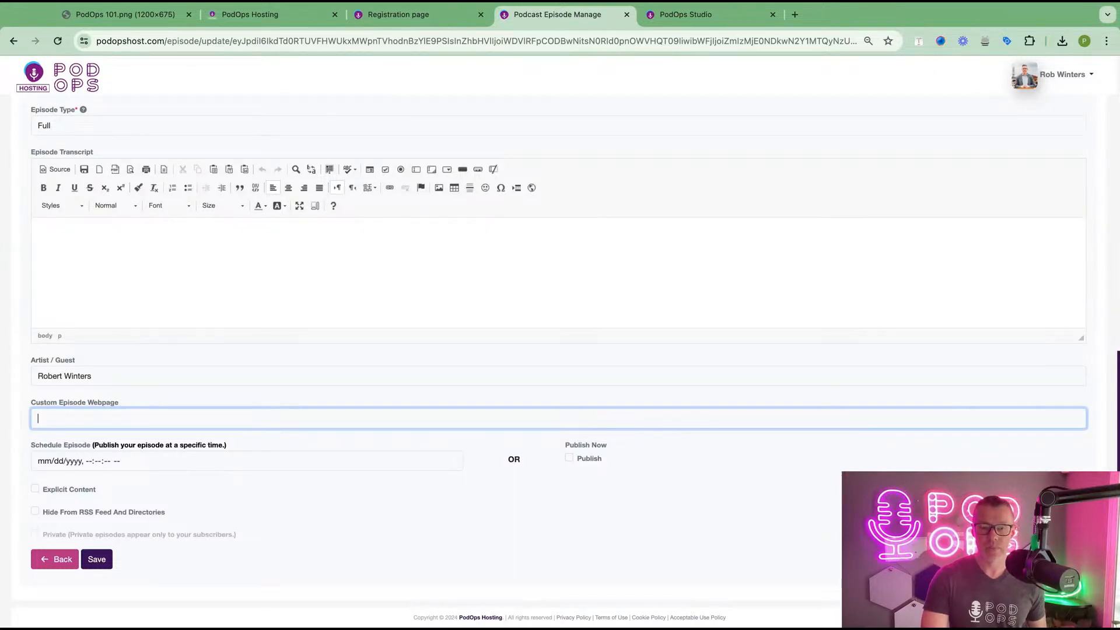
pyautogui.click(134, 462)
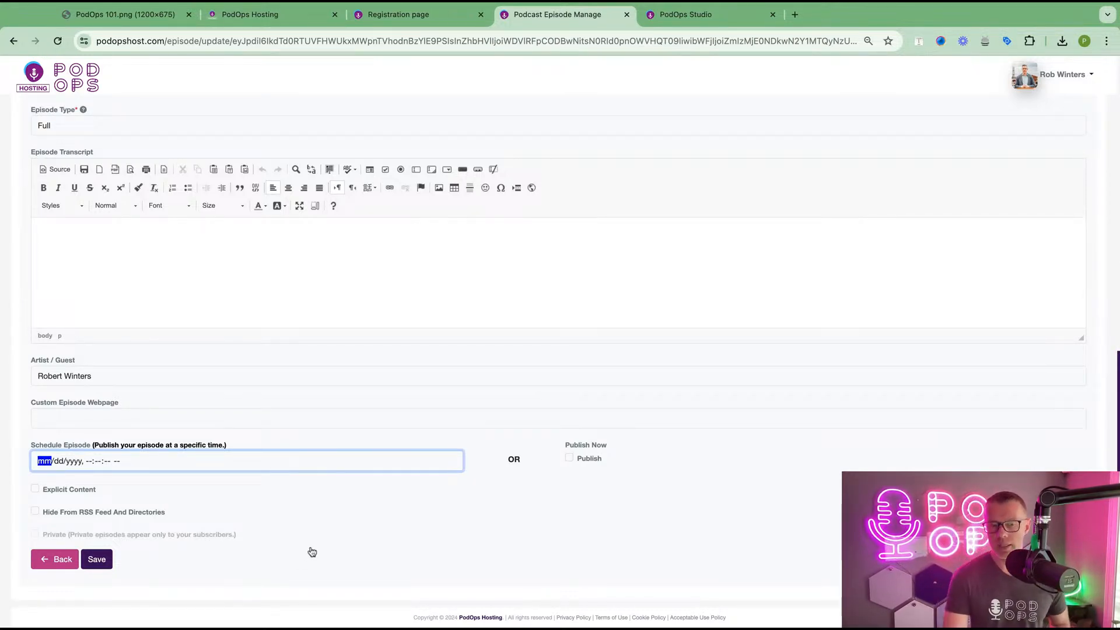
# - Tick Publish, leave Explicit Content and Hide From RSS off, and save the episode
pyautogui.click(316, 439)
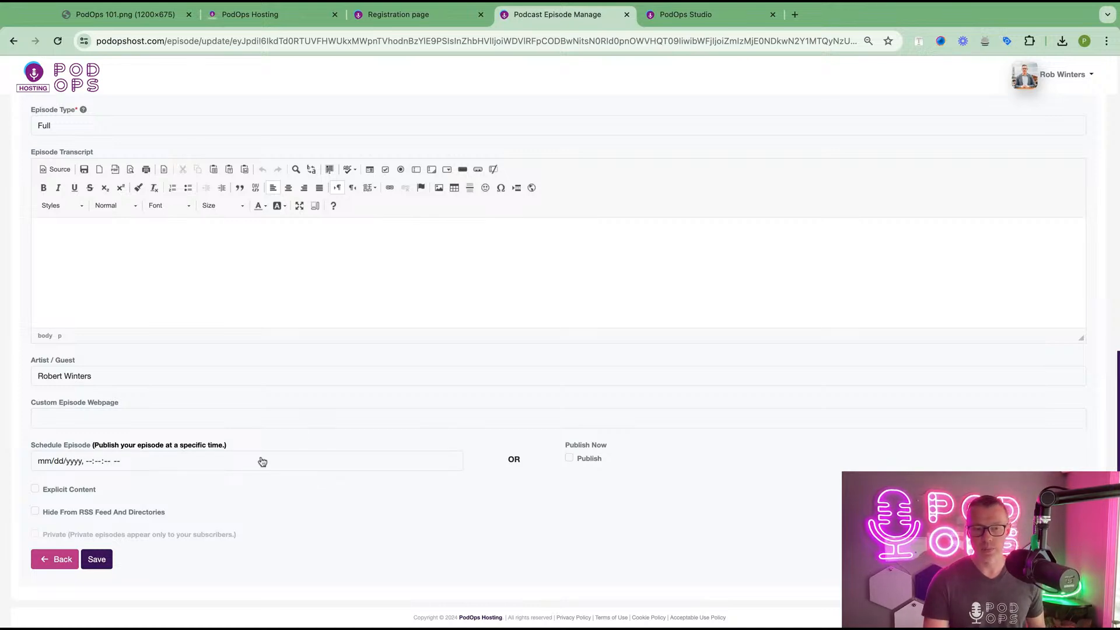
pyautogui.click(569, 459)
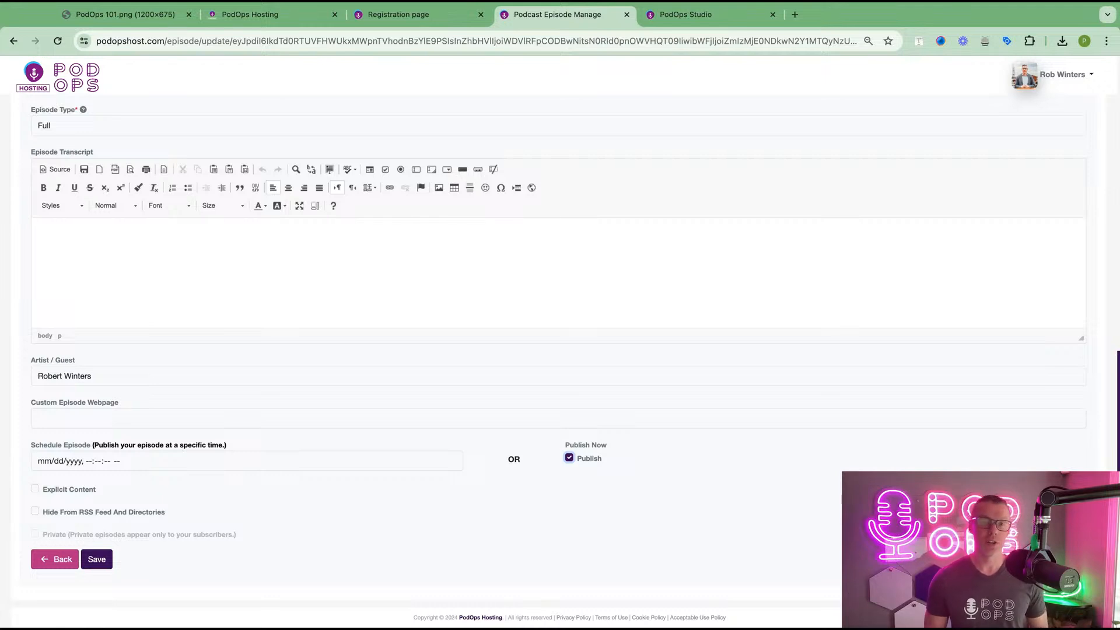
pyautogui.click(35, 489)
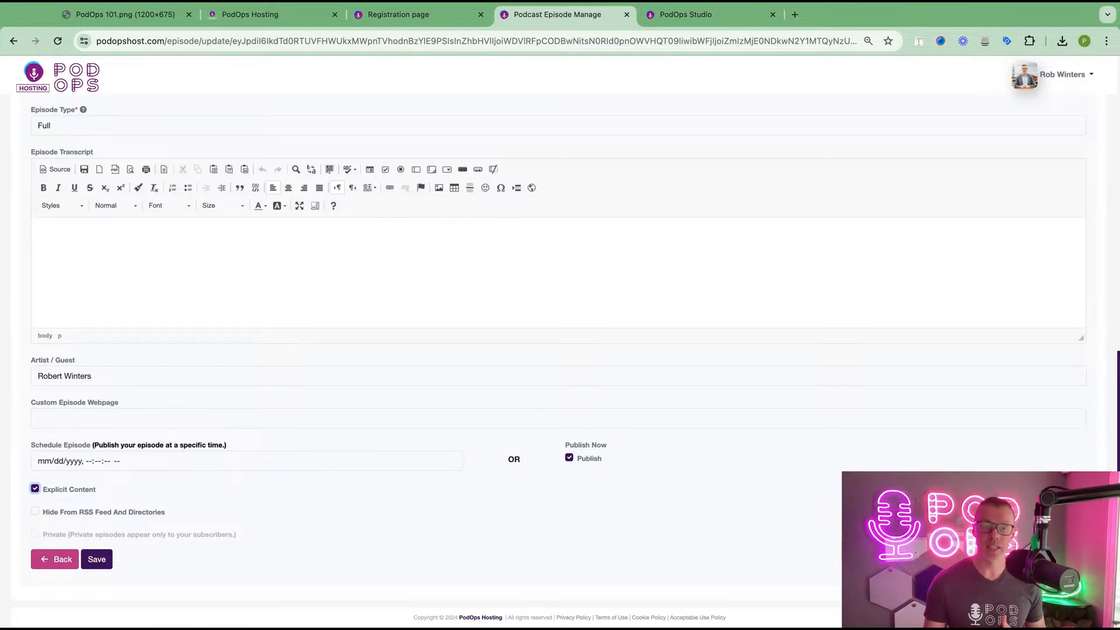
pyautogui.click(35, 489)
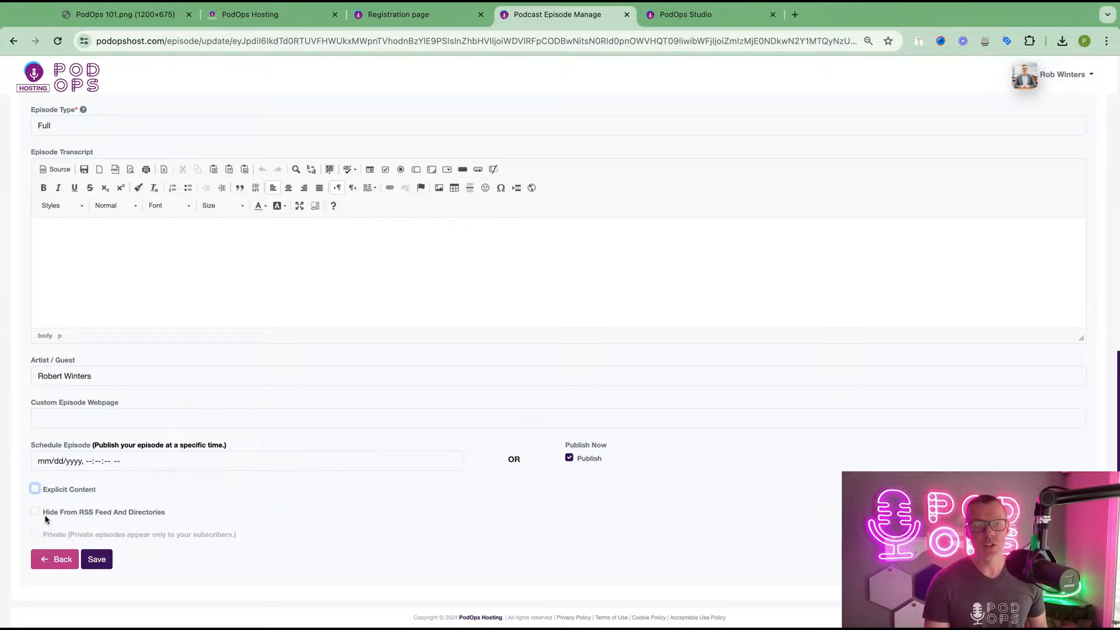
pyautogui.click(36, 512)
pyautogui.click(35, 511)
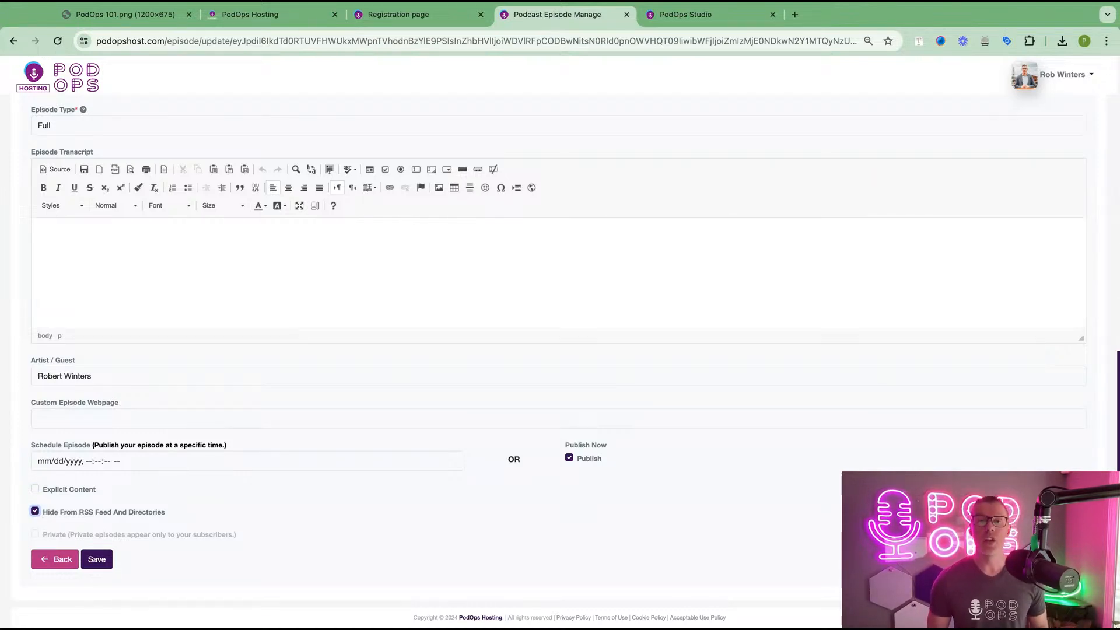
pyautogui.click(36, 510)
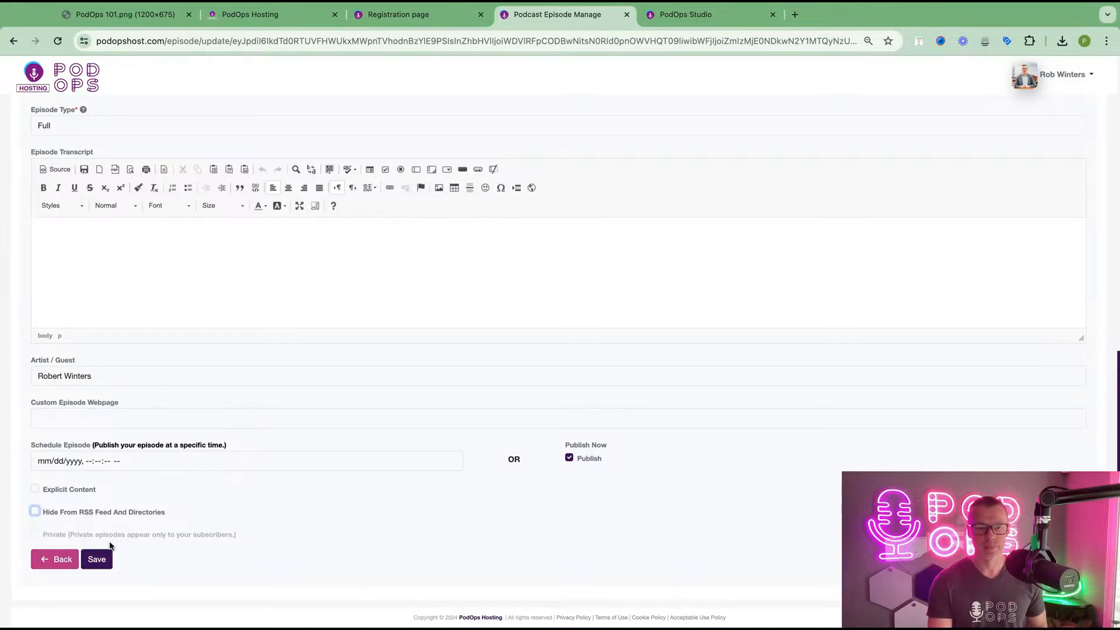
pyautogui.click(91, 561)
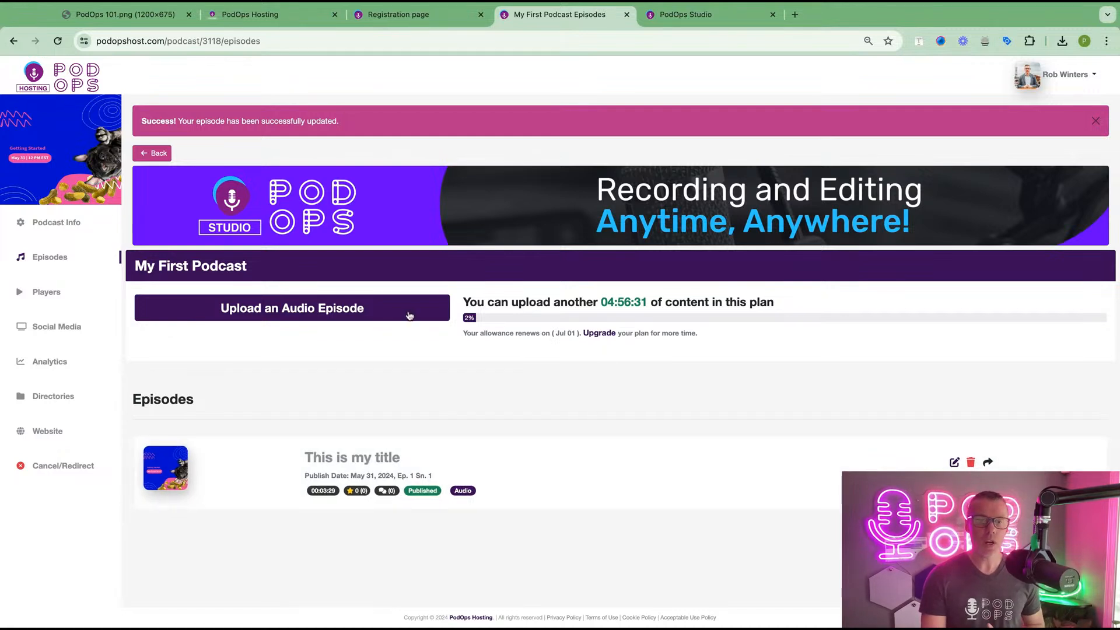
pyautogui.click(409, 315)
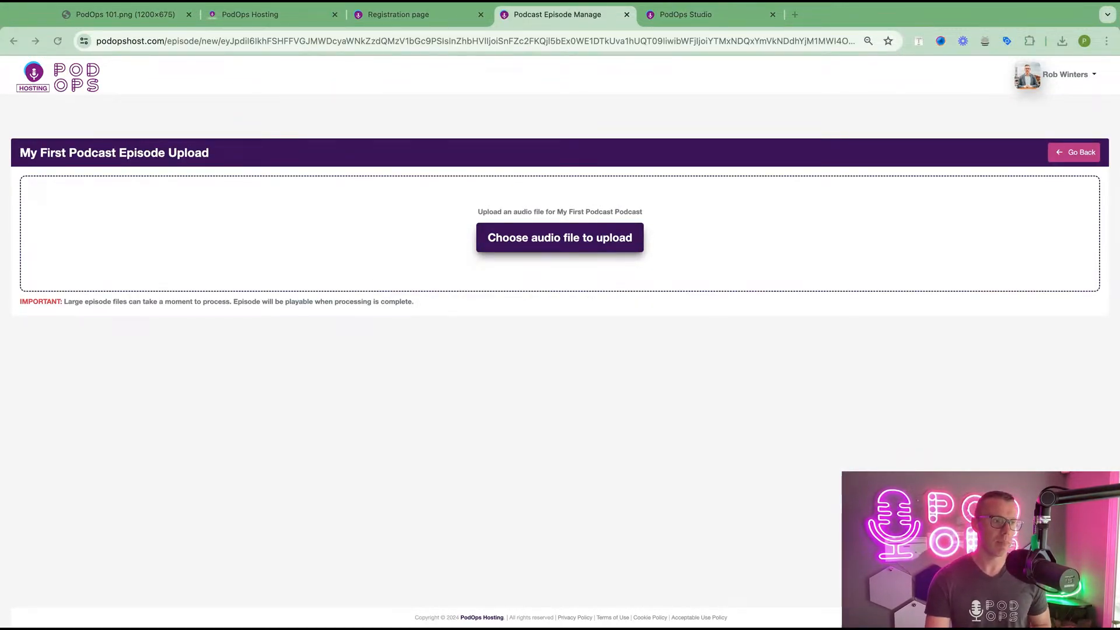
pyautogui.moveTo(5, 280); pyautogui.dragTo(455, 292)
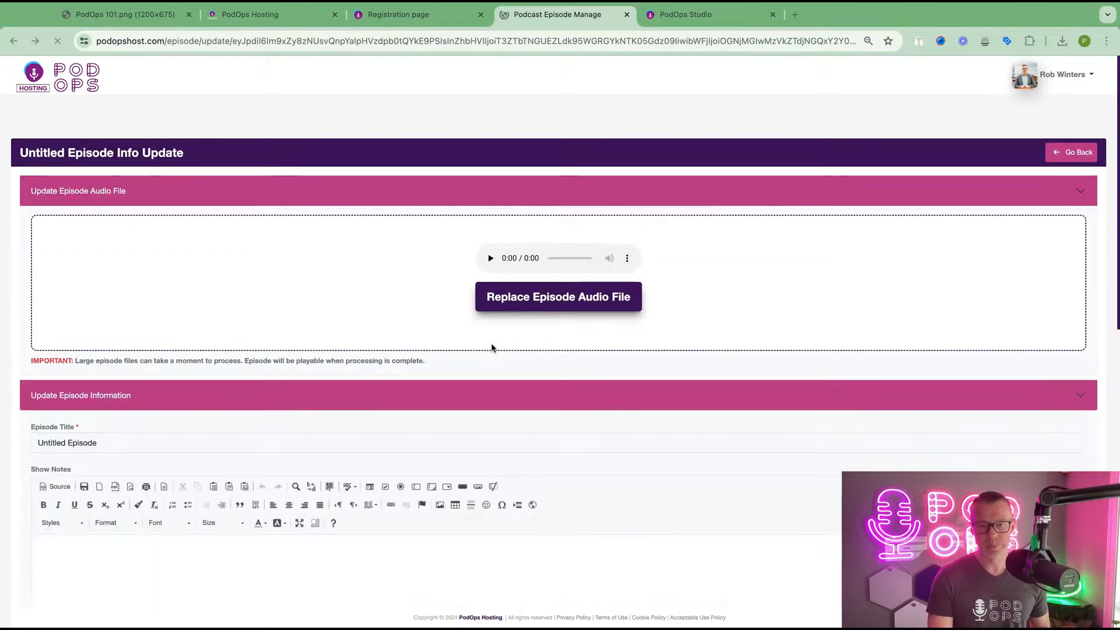
pyautogui.scroll(-2, 475, 401)
pyautogui.scroll(-6, 476, 404)
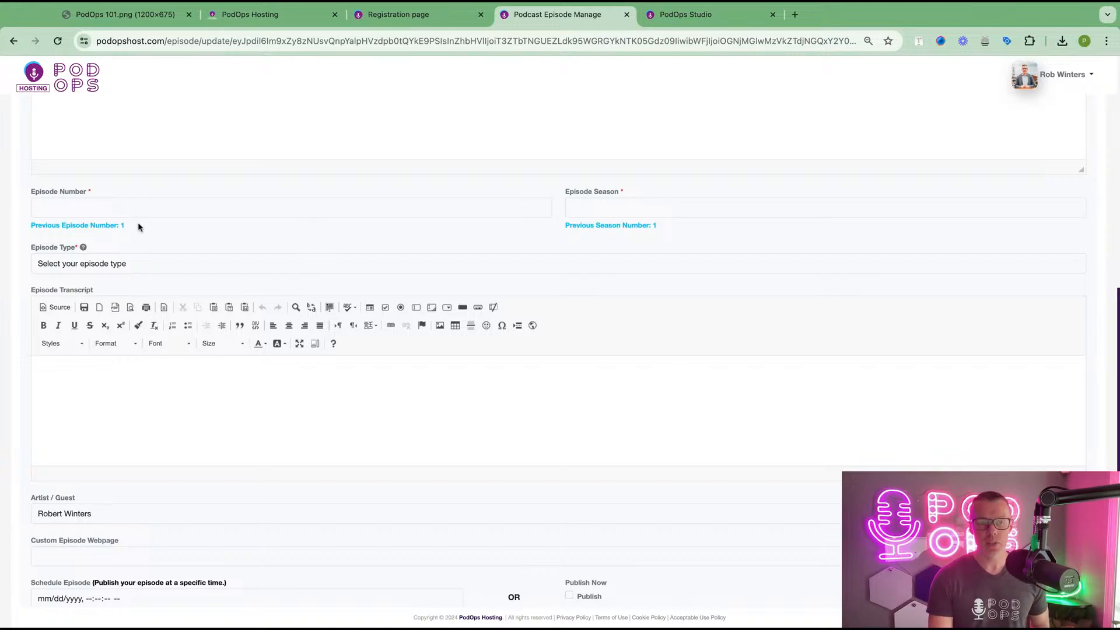
pyautogui.click(127, 201)
pyautogui.write('2')
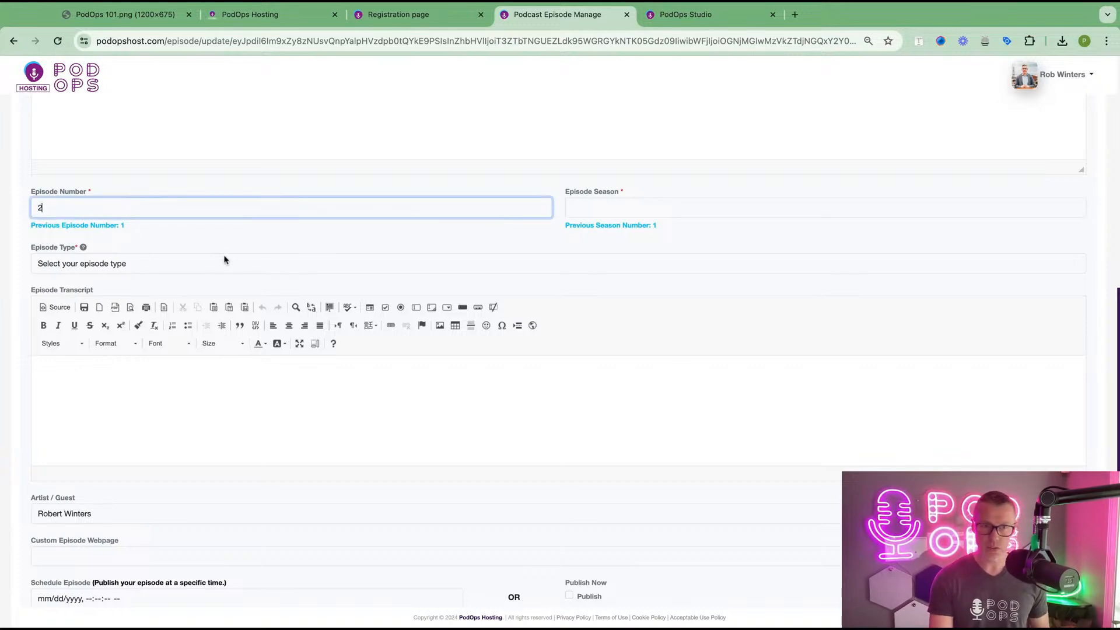
pyautogui.click(633, 210)
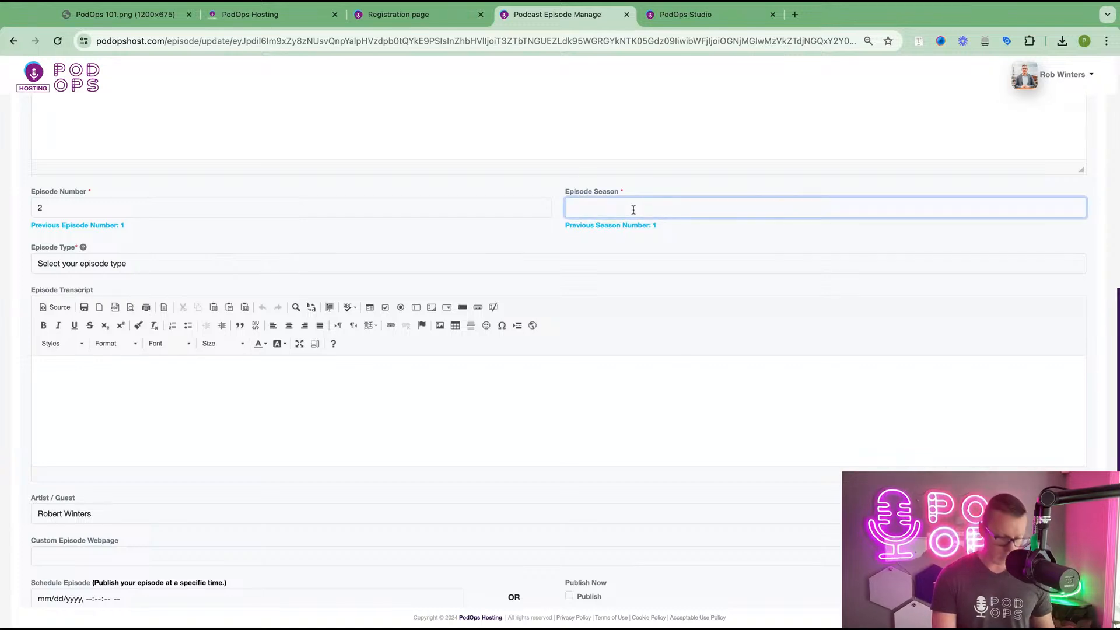
pyautogui.write('1')
pyautogui.click(663, 194)
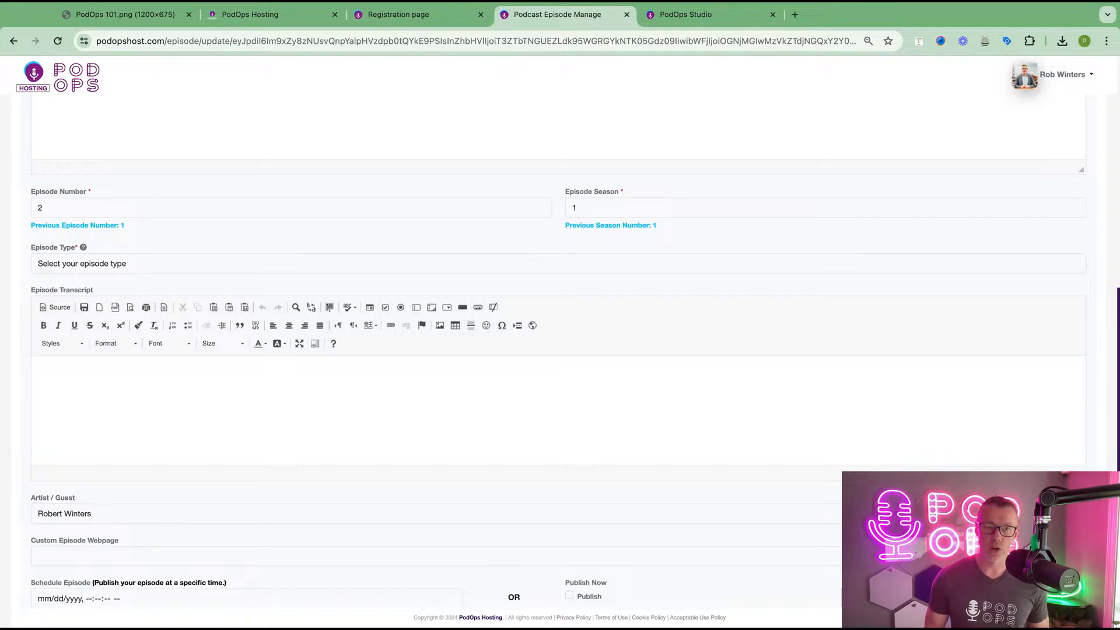
pyautogui.scroll(10, 560, 315)
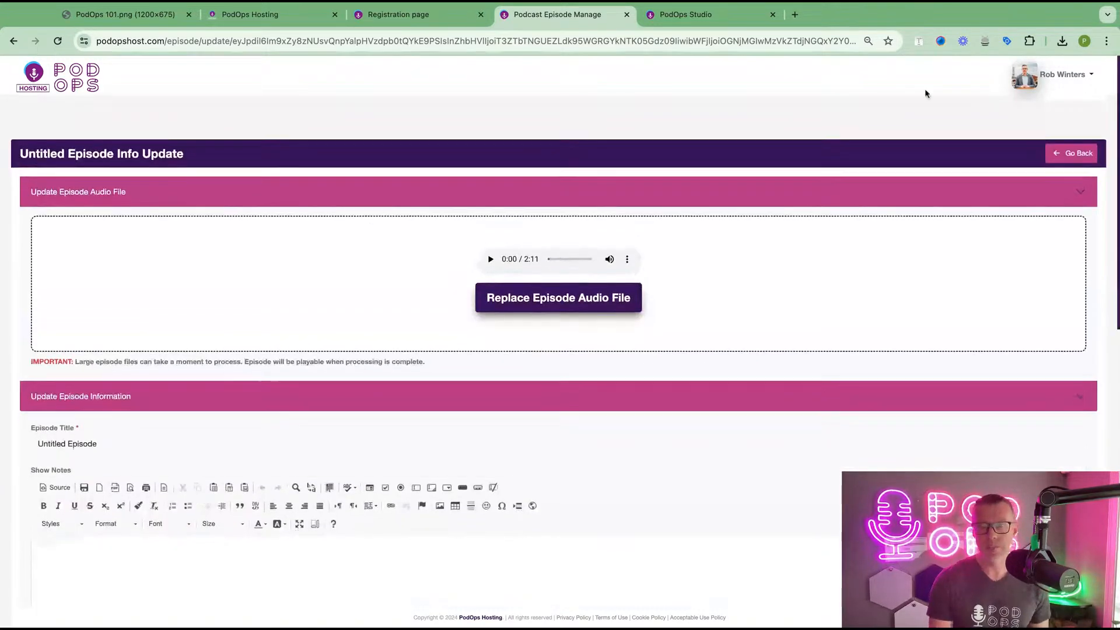
pyautogui.click(1074, 153)
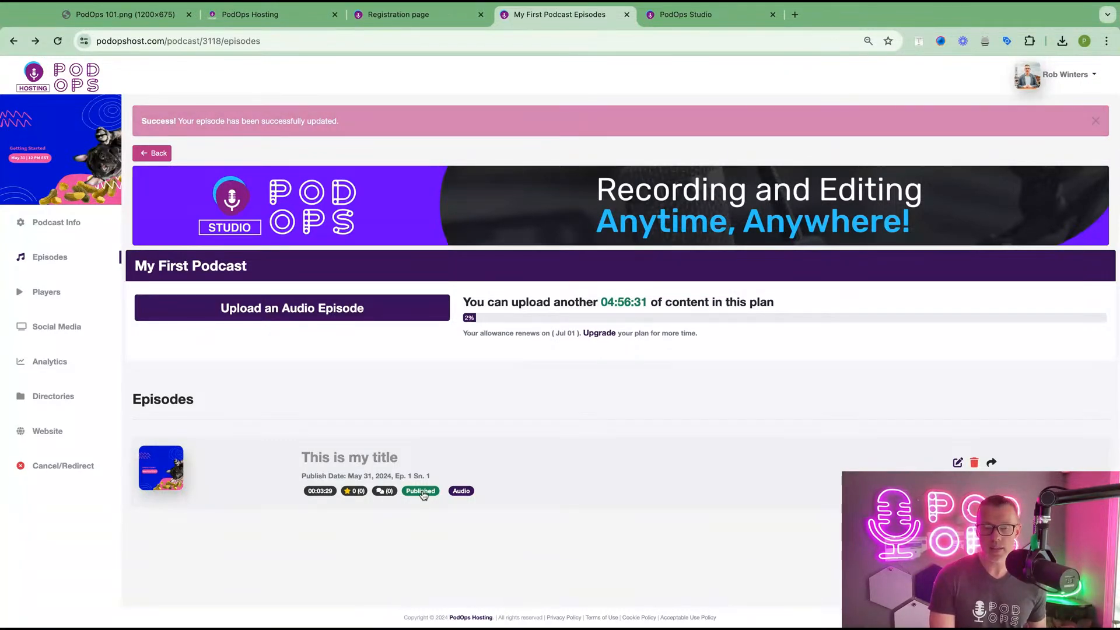
# - Open 'This is my title' and scroll through its episode dashboard
pyautogui.click(343, 460)
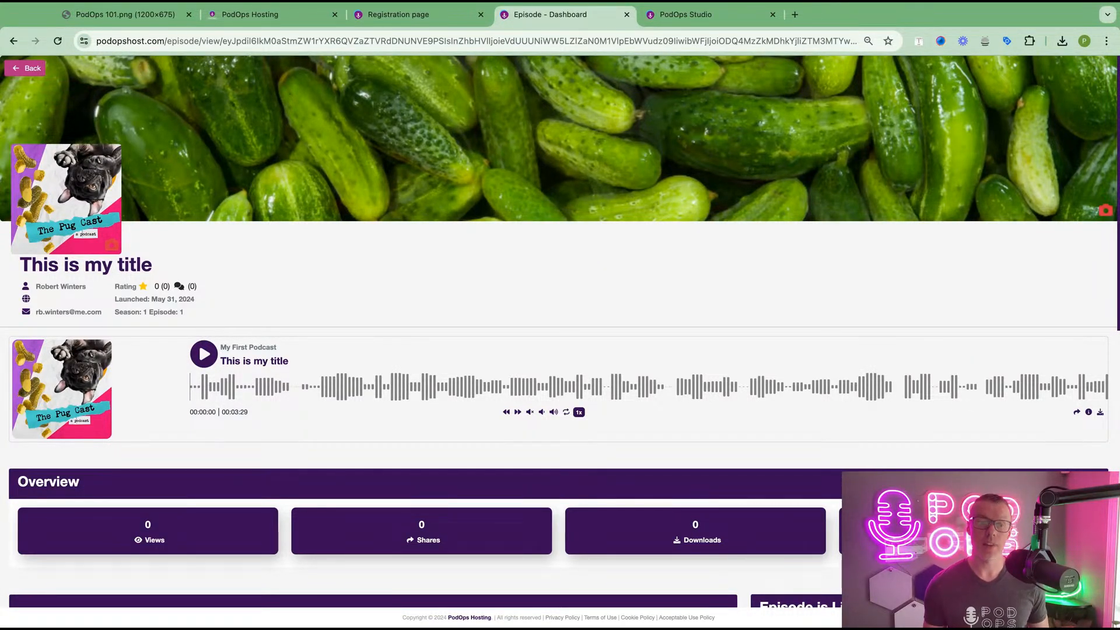
pyautogui.scroll(-5, 337, 208)
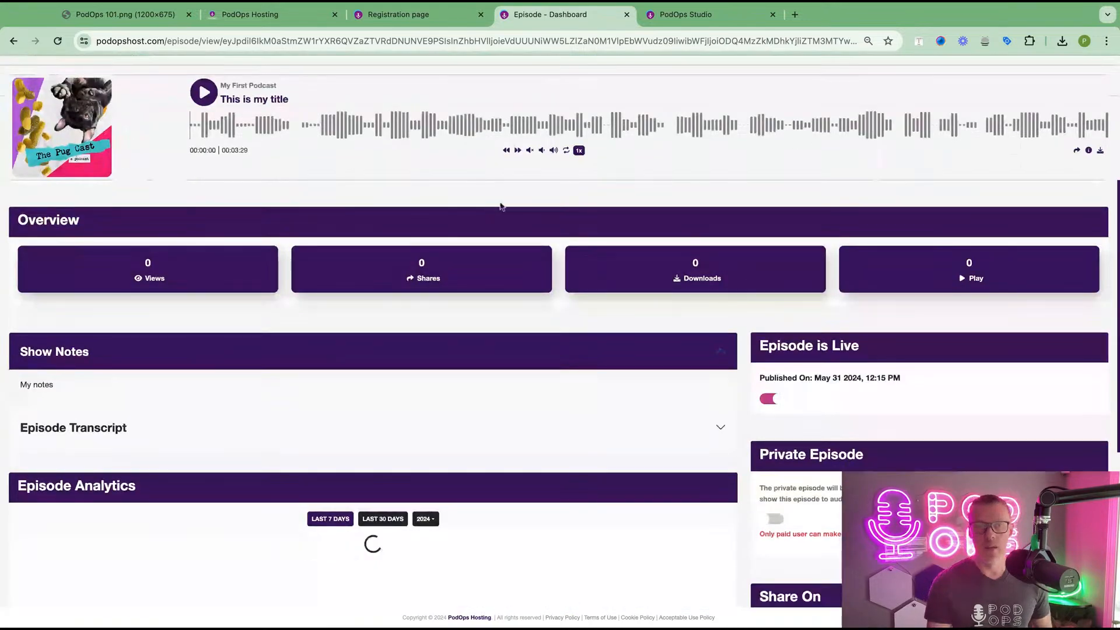
pyautogui.scroll(-1, 409, 283)
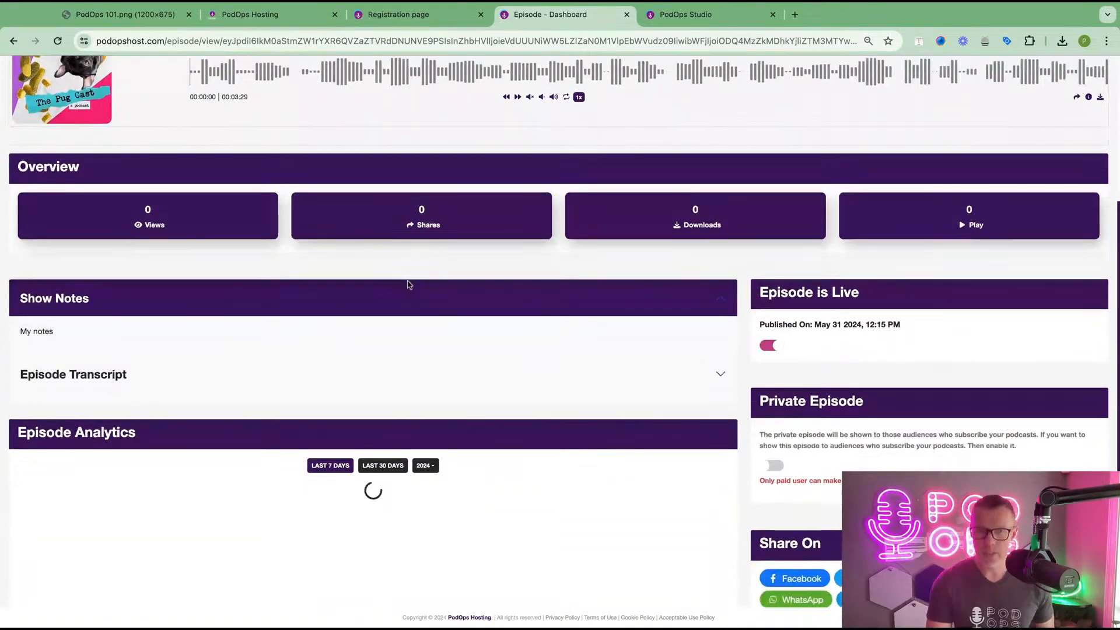
pyautogui.scroll(-1, 407, 282)
pyautogui.scroll(2, 407, 282)
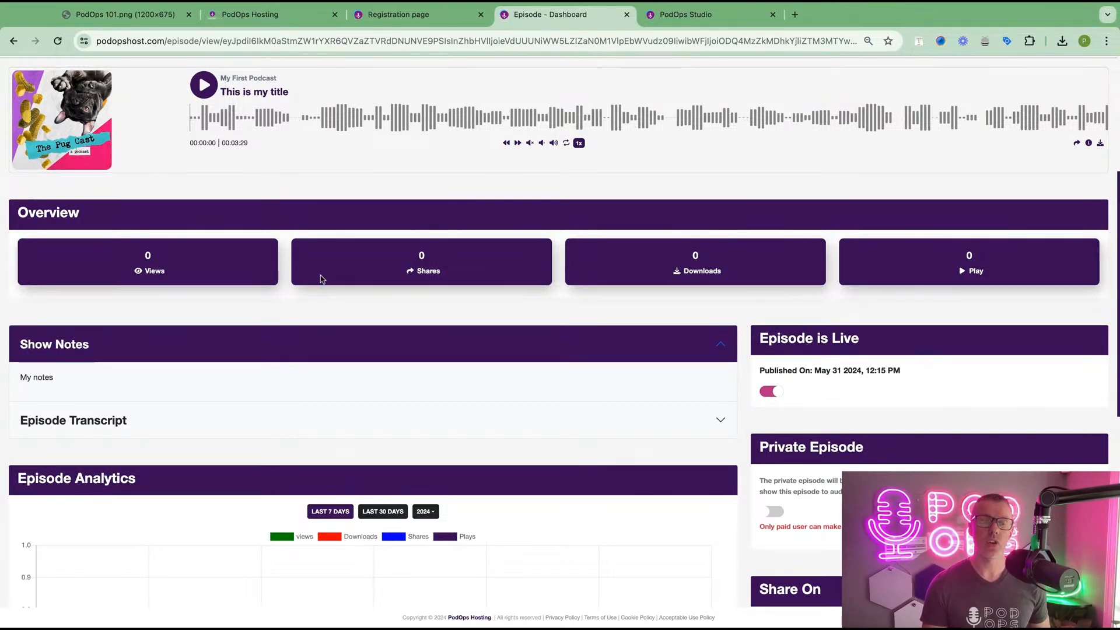
pyautogui.scroll(-2, 320, 278)
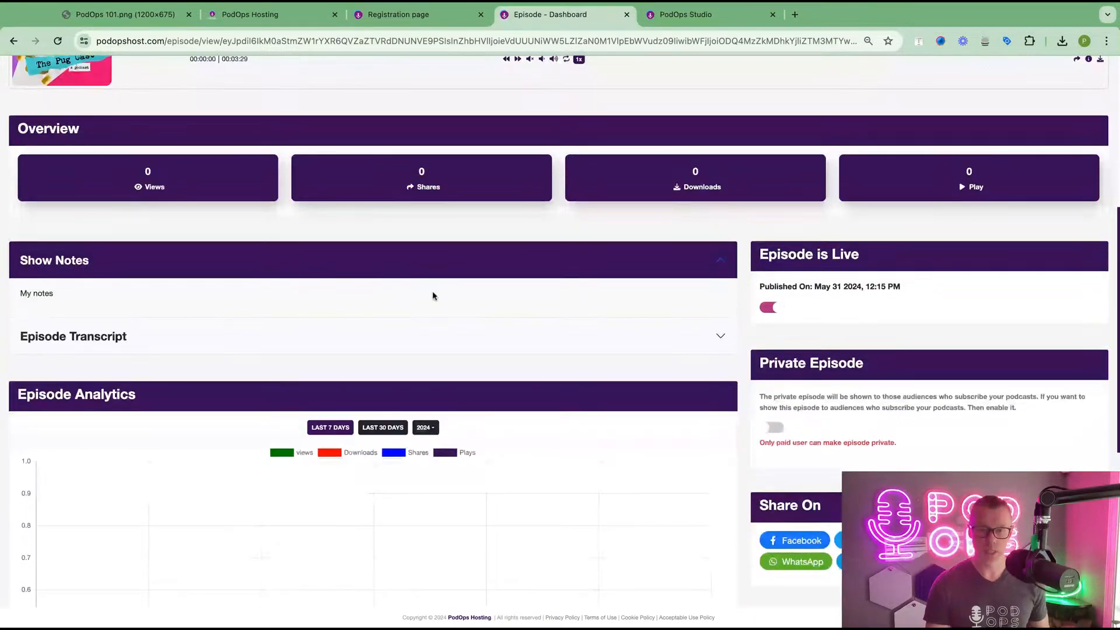
# - Expand the Episode Transcript and Show Notes sections and select the direct media link
pyautogui.click(376, 340)
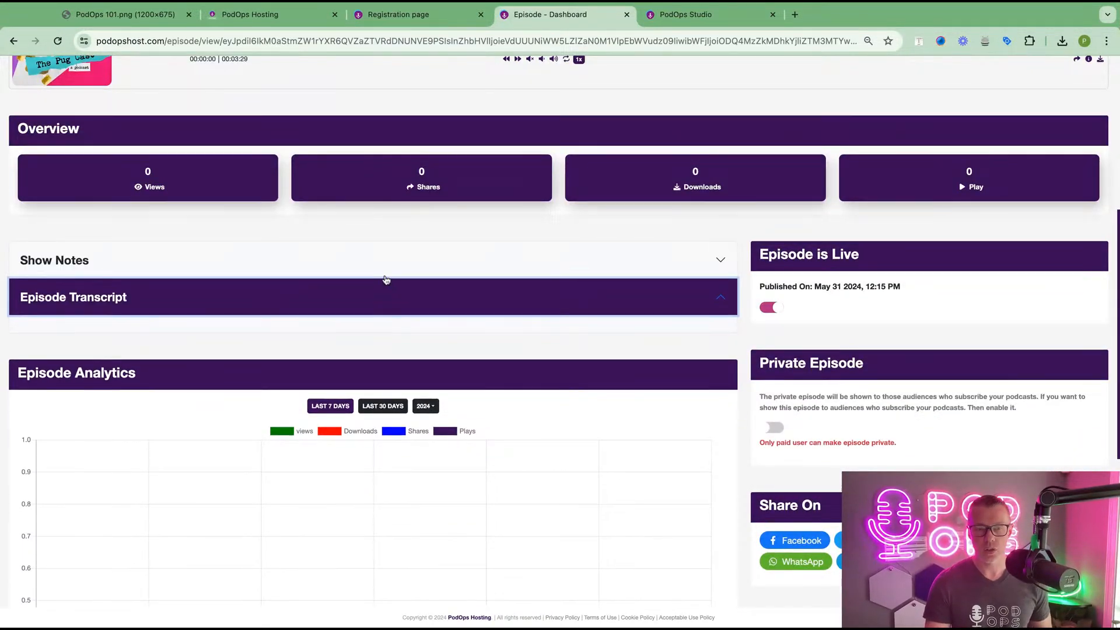
pyautogui.click(387, 269)
pyautogui.scroll(-2, 425, 360)
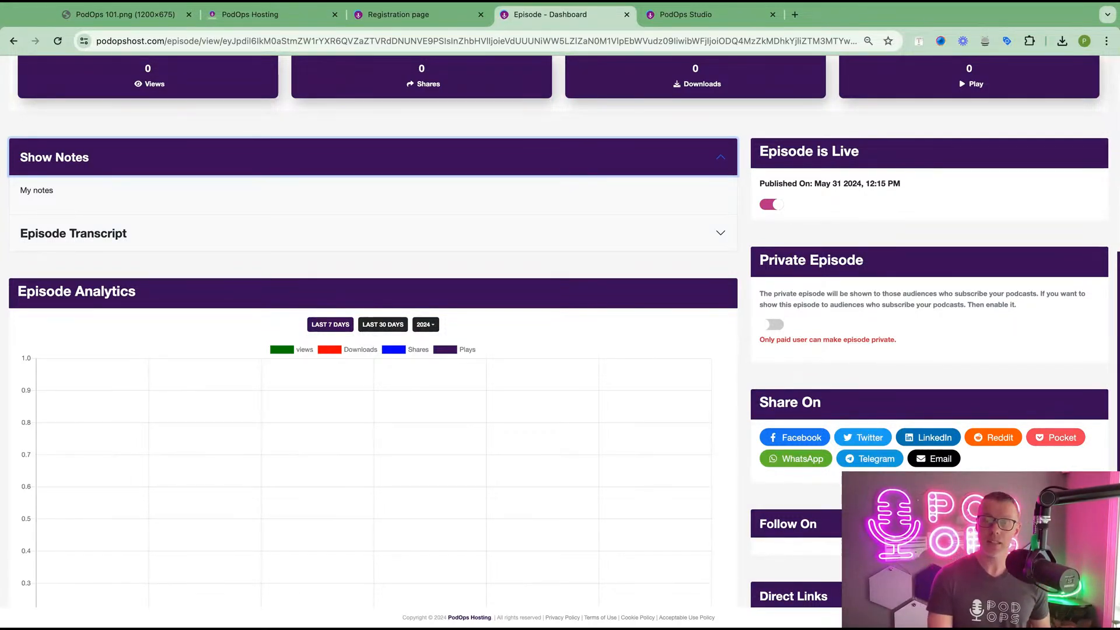
pyautogui.scroll(6, 809, 317)
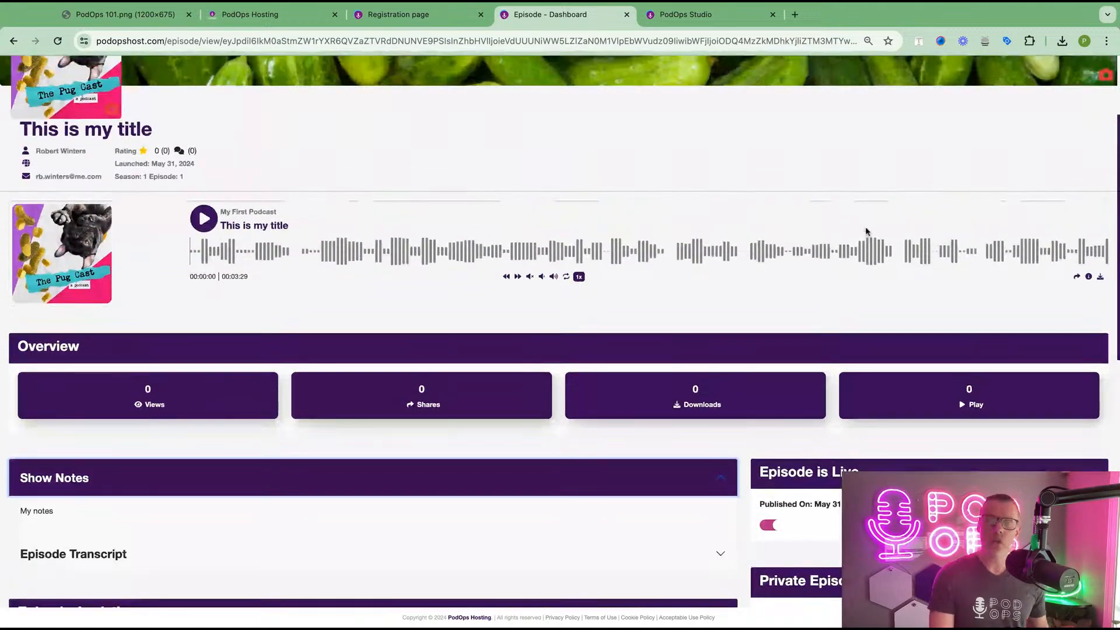
pyautogui.scroll(-4, 865, 231)
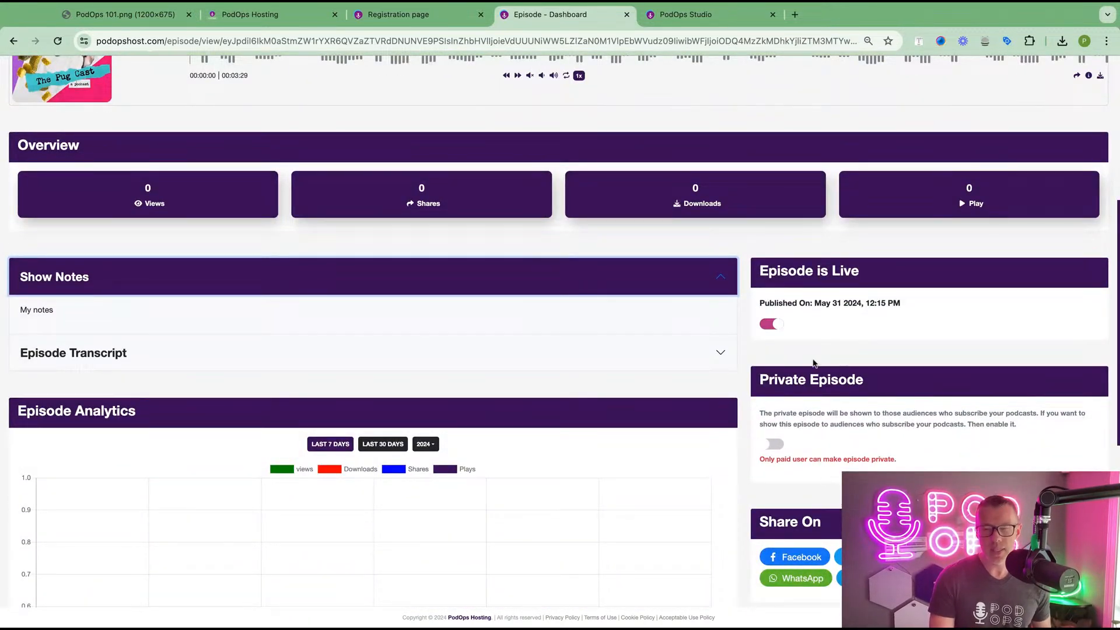
pyautogui.scroll(-6, 772, 363)
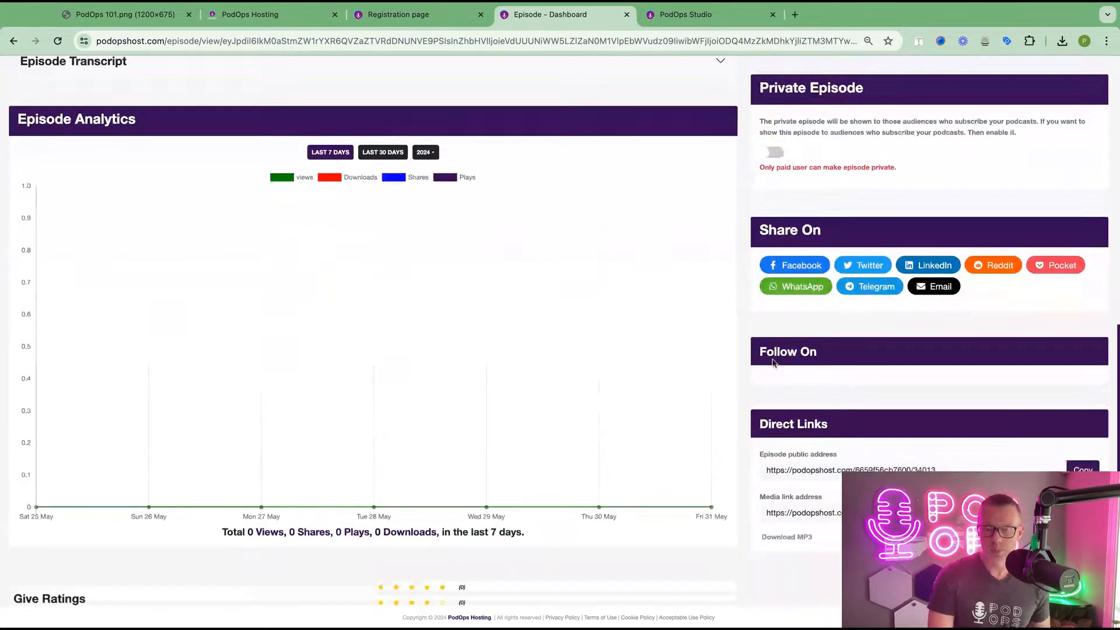
pyautogui.scroll(-1, 749, 340)
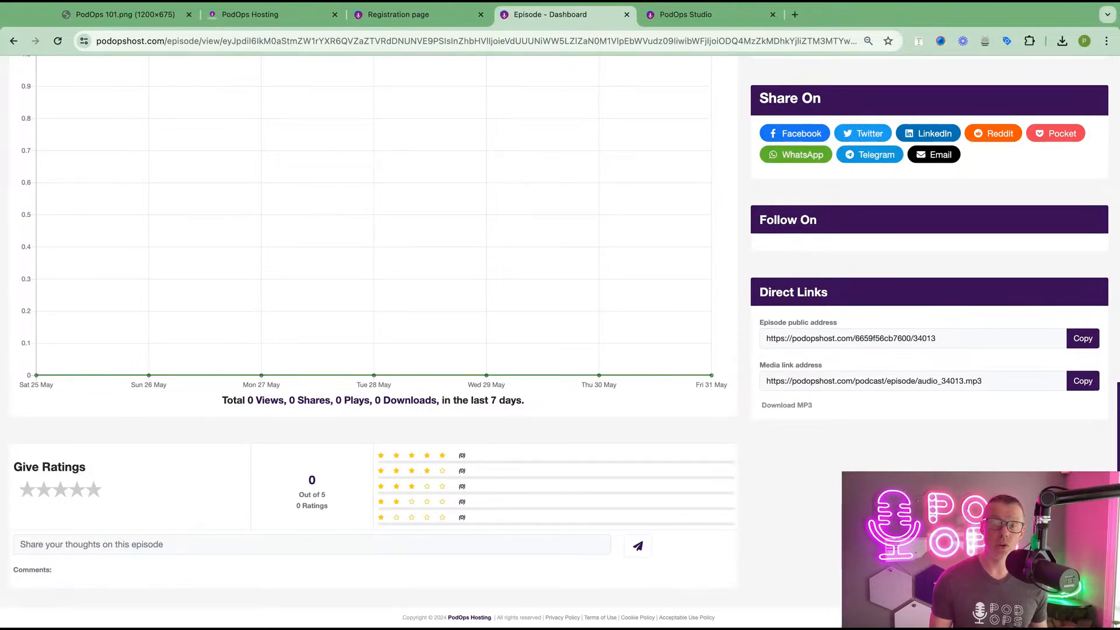
pyautogui.tripleClick(770, 382)
pyautogui.scroll(15, 744, 350)
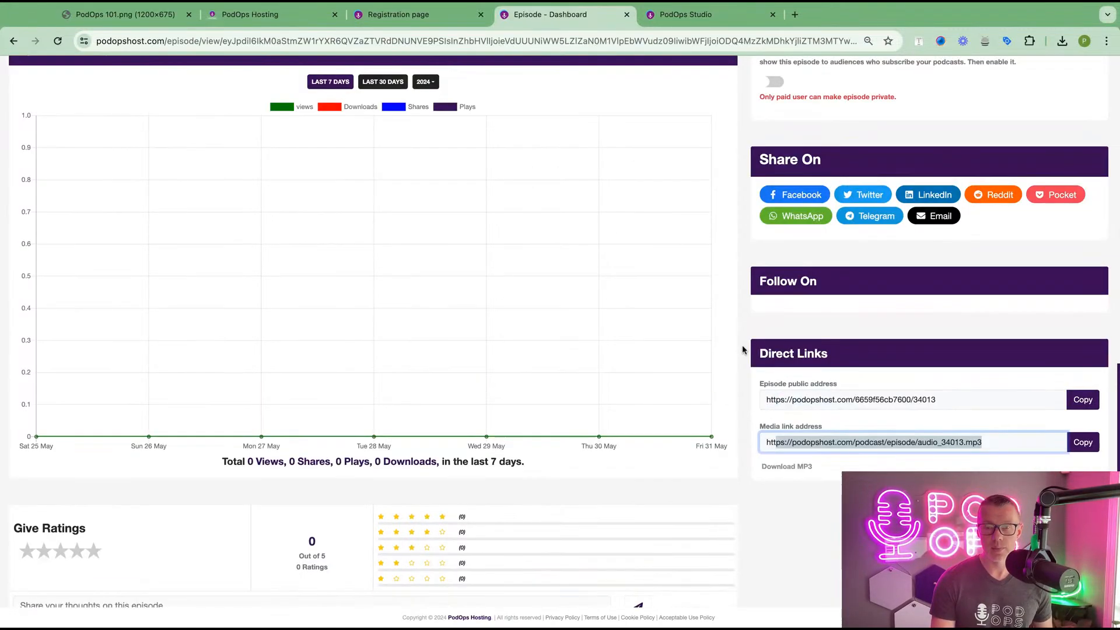
pyautogui.scroll(3, 155, 182)
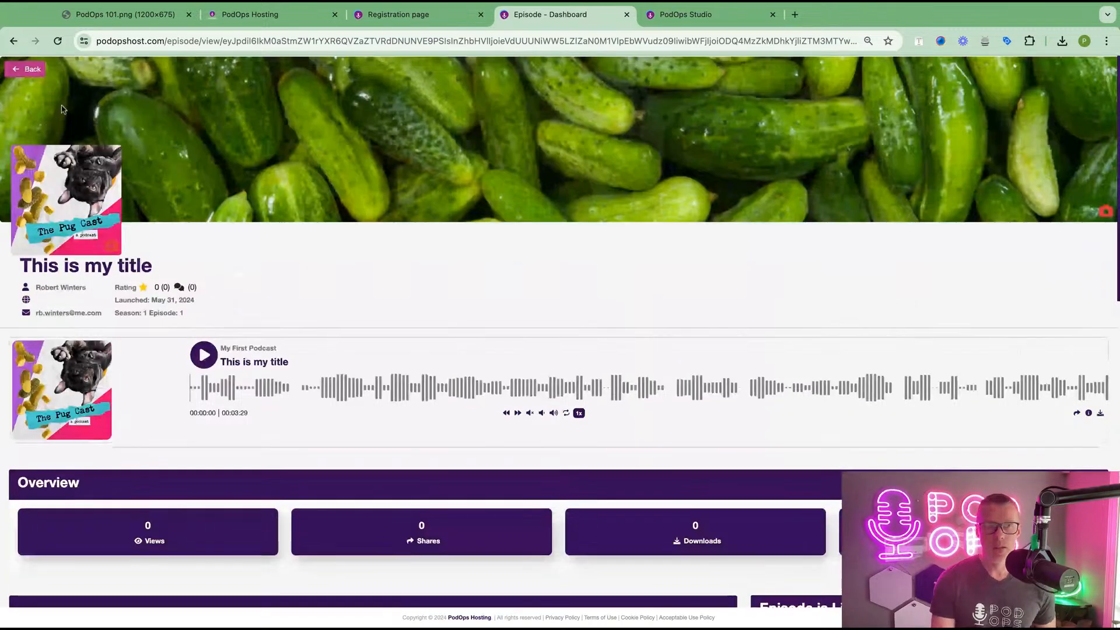
# - Go from the podcast list to My First Podcast's Players embed page
pyautogui.click(27, 70)
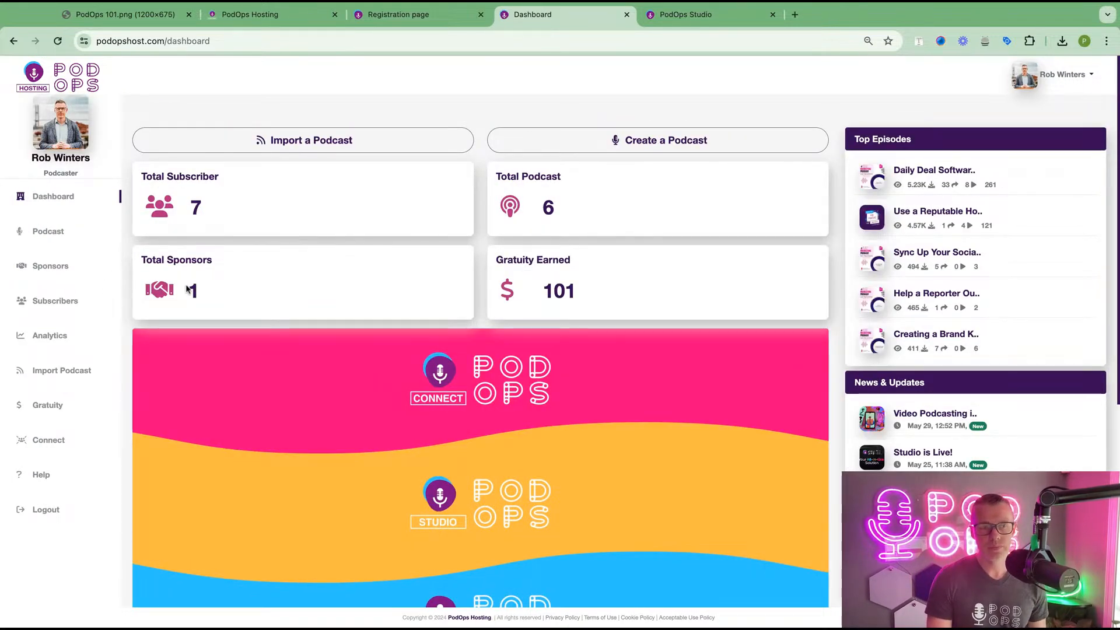
pyautogui.click(76, 232)
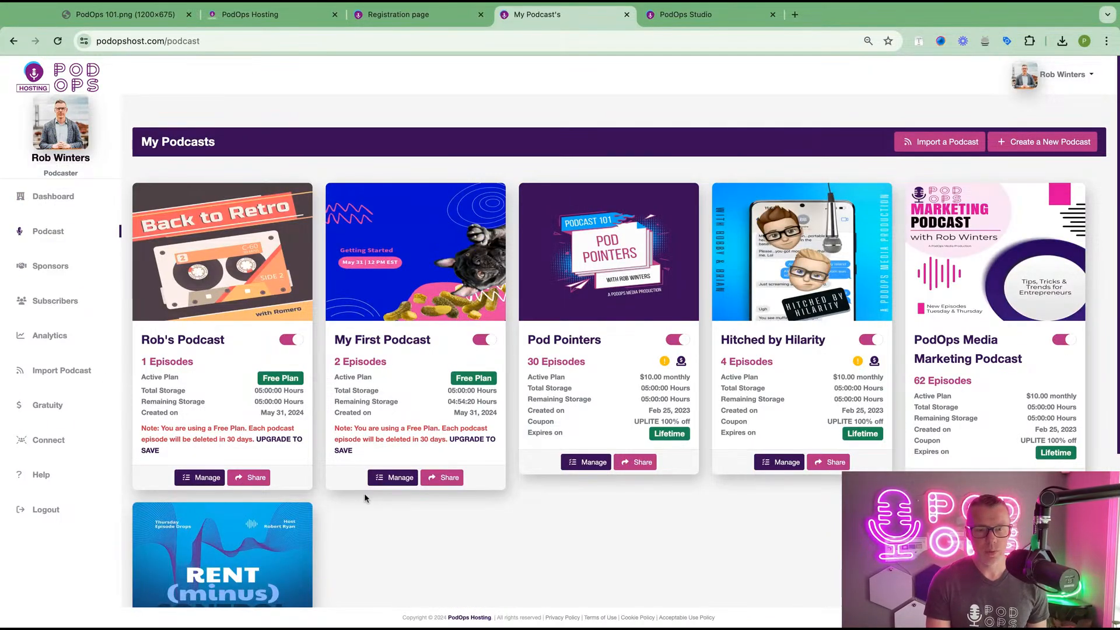
pyautogui.click(393, 478)
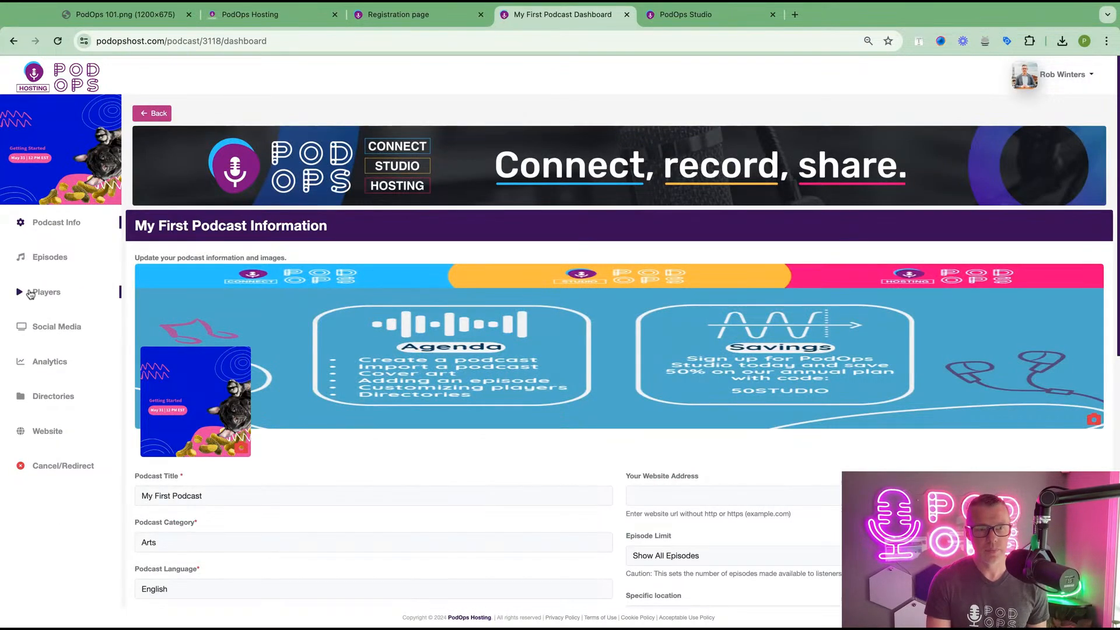
pyautogui.click(46, 296)
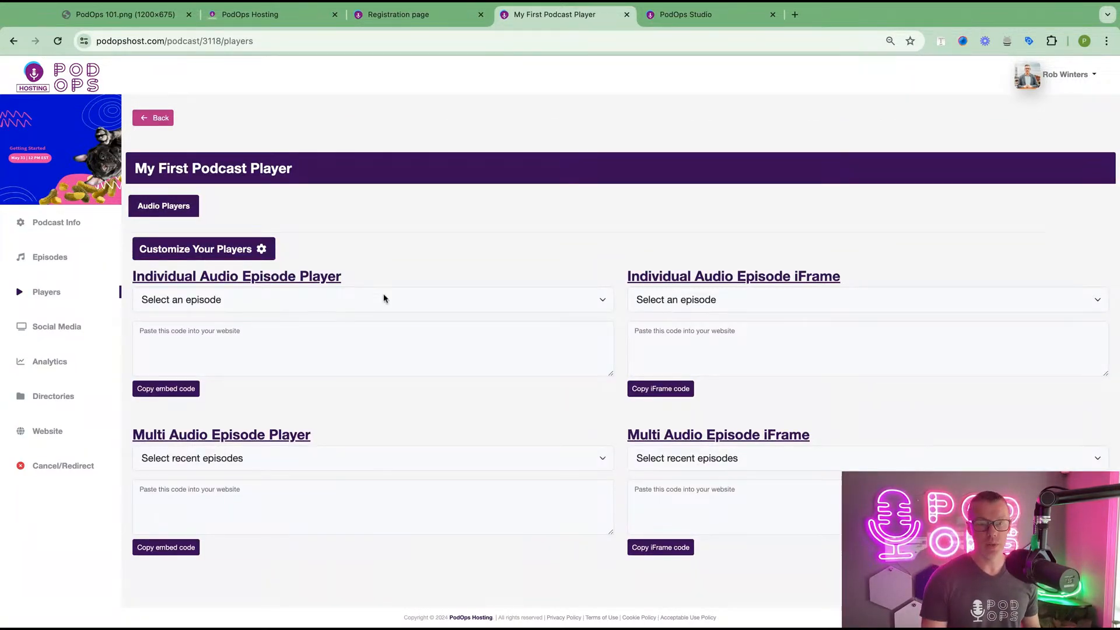
pyautogui.click(514, 297)
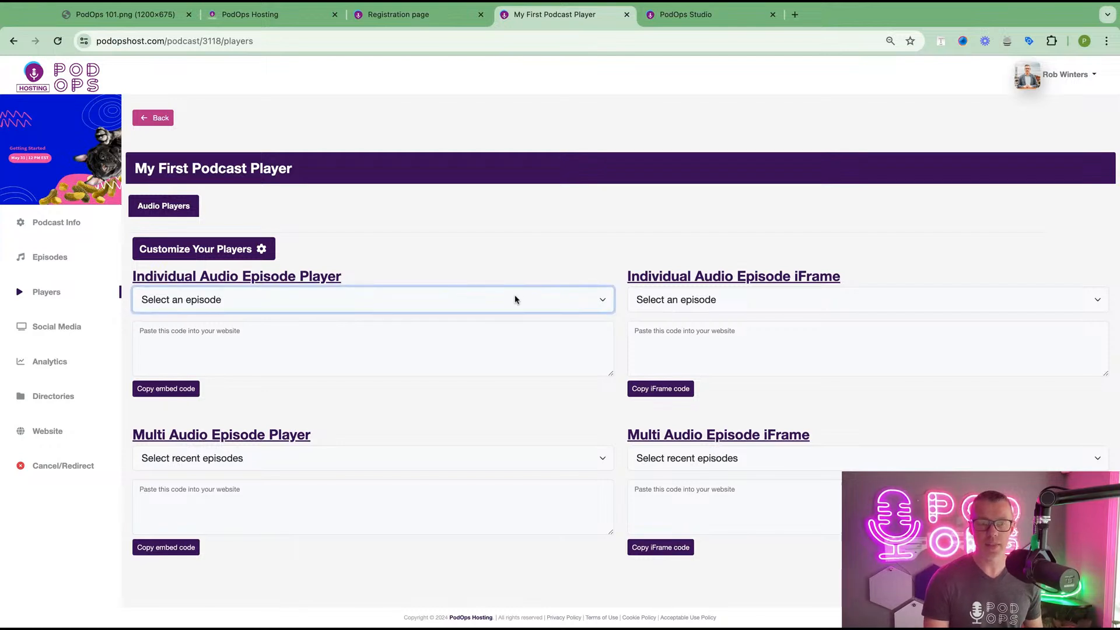
# - Choose 'This is my title' for the individual and iFrame players and select their embed codes
pyautogui.click(513, 315)
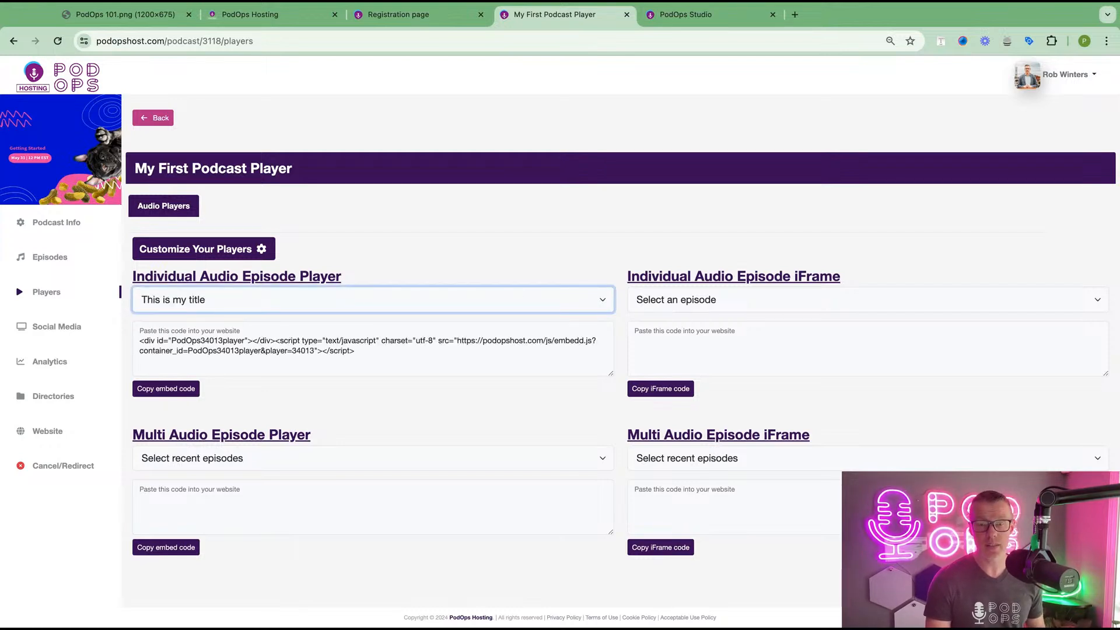
pyautogui.click(711, 298)
pyautogui.click(713, 318)
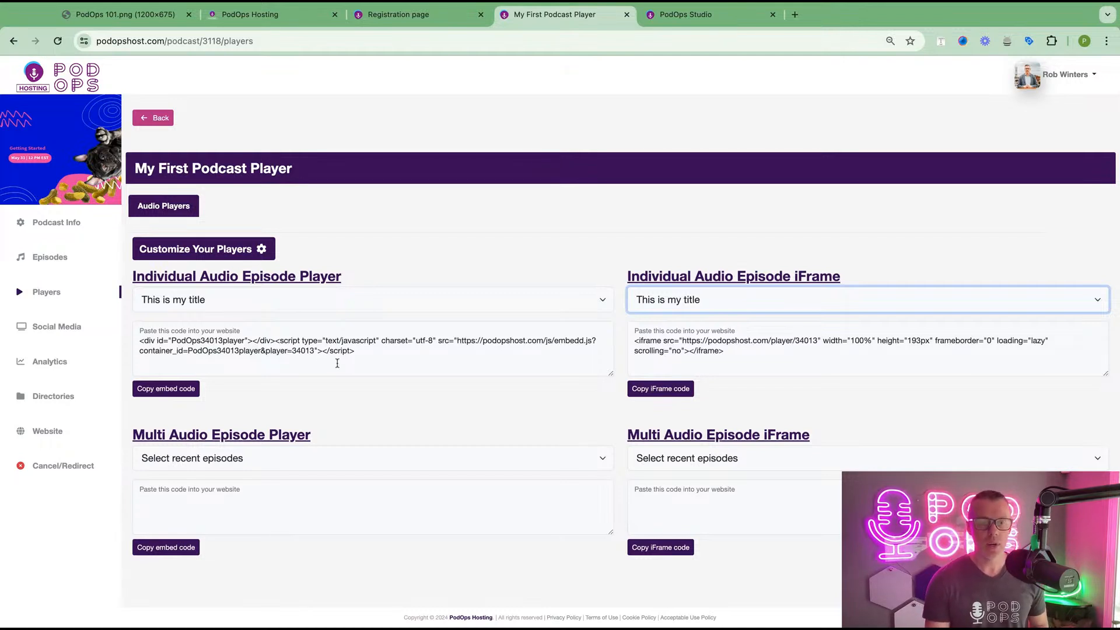
pyautogui.tripleClick(374, 348)
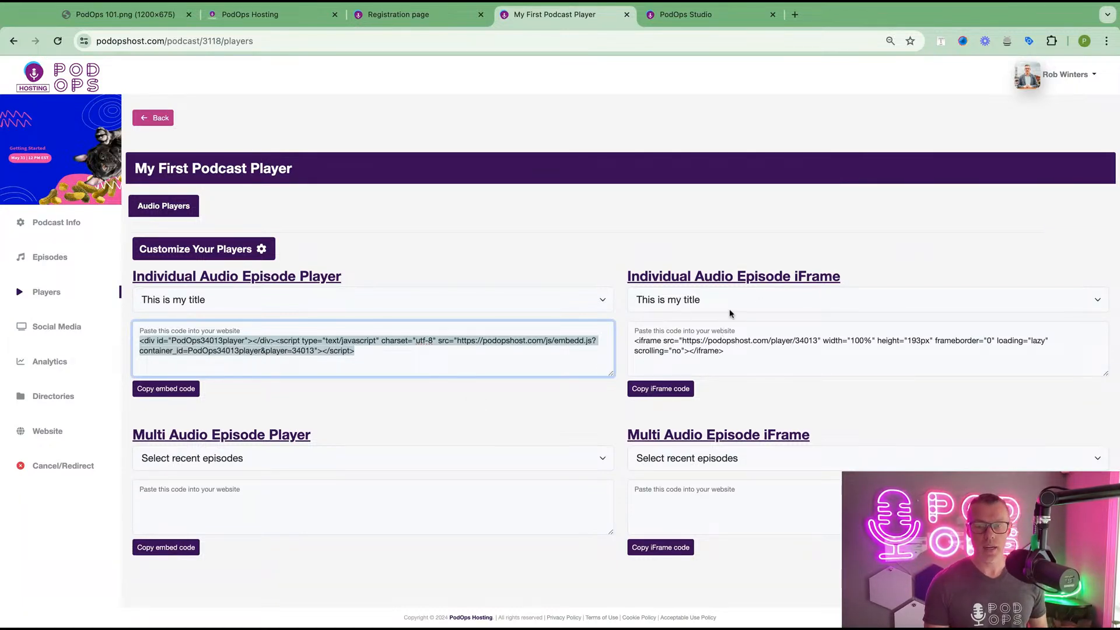
pyautogui.tripleClick(749, 359)
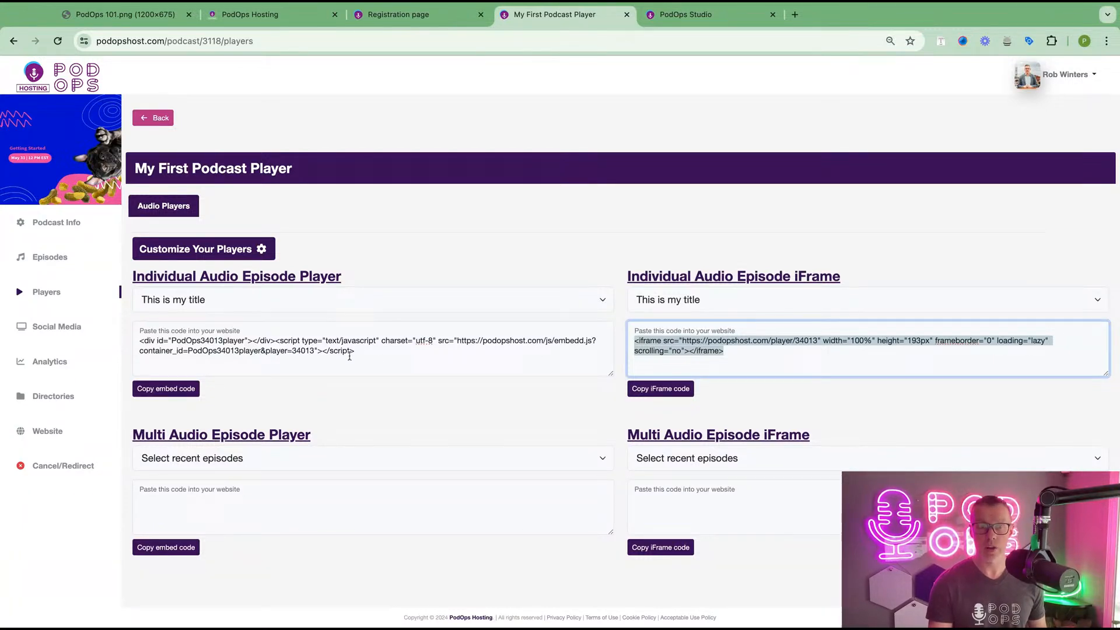
pyautogui.click(381, 361)
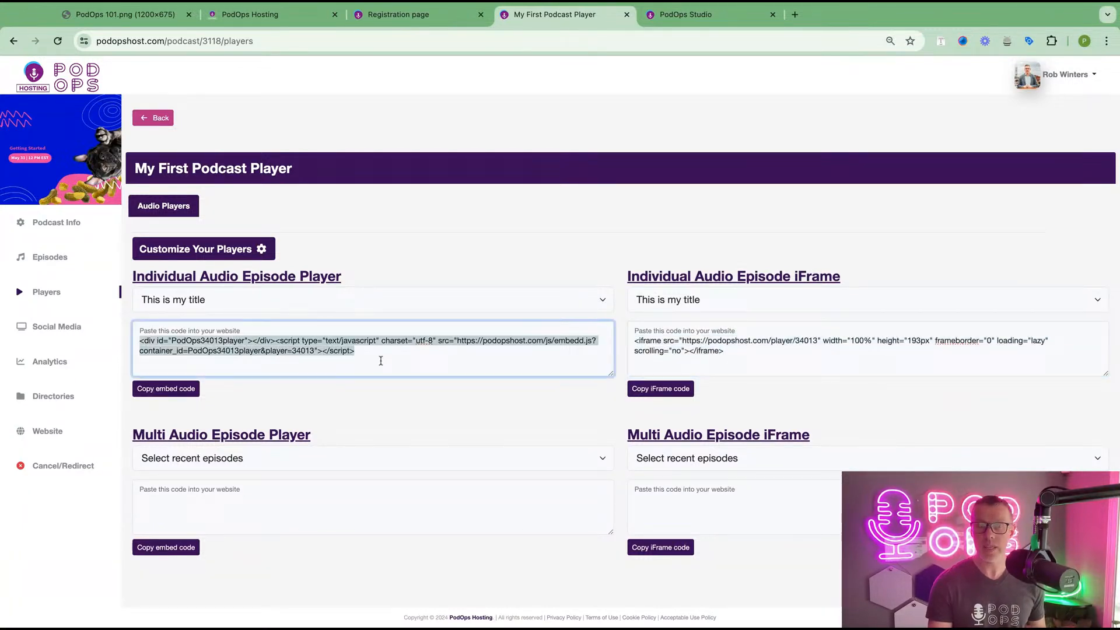
# - Set the multi-episode player to show the 5 most recent episodes
pyautogui.click(474, 459)
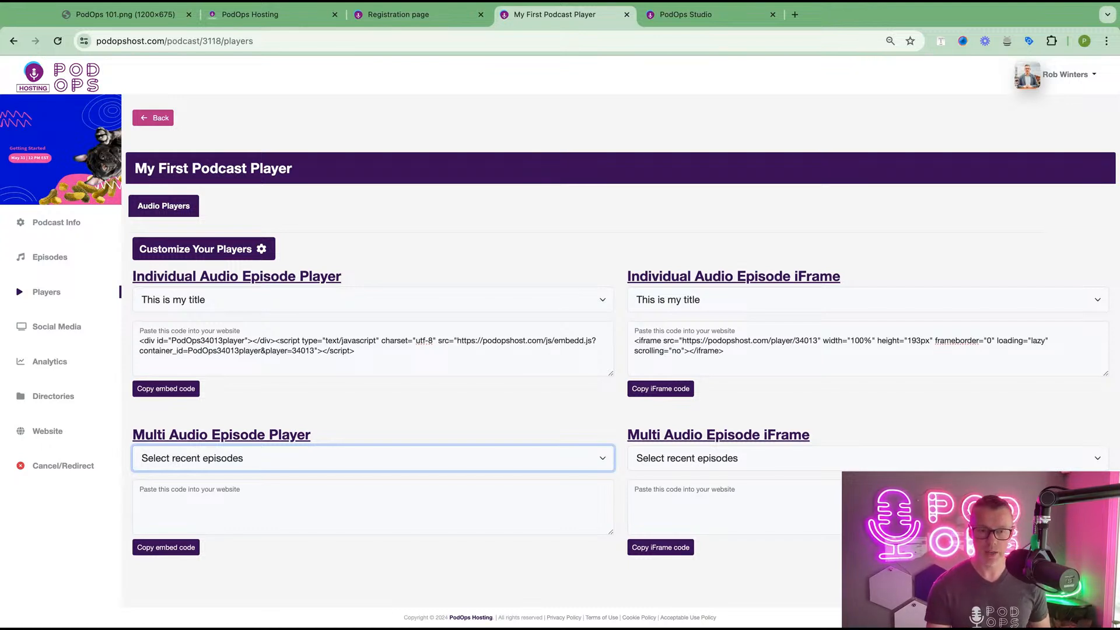
pyautogui.click(307, 456)
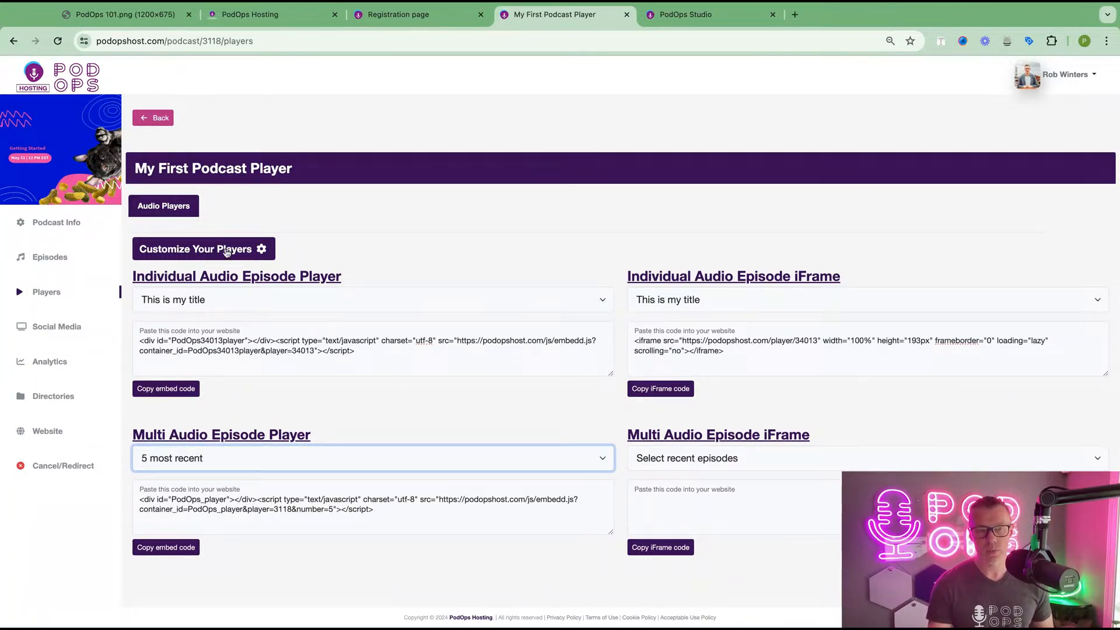
pyautogui.click(192, 256)
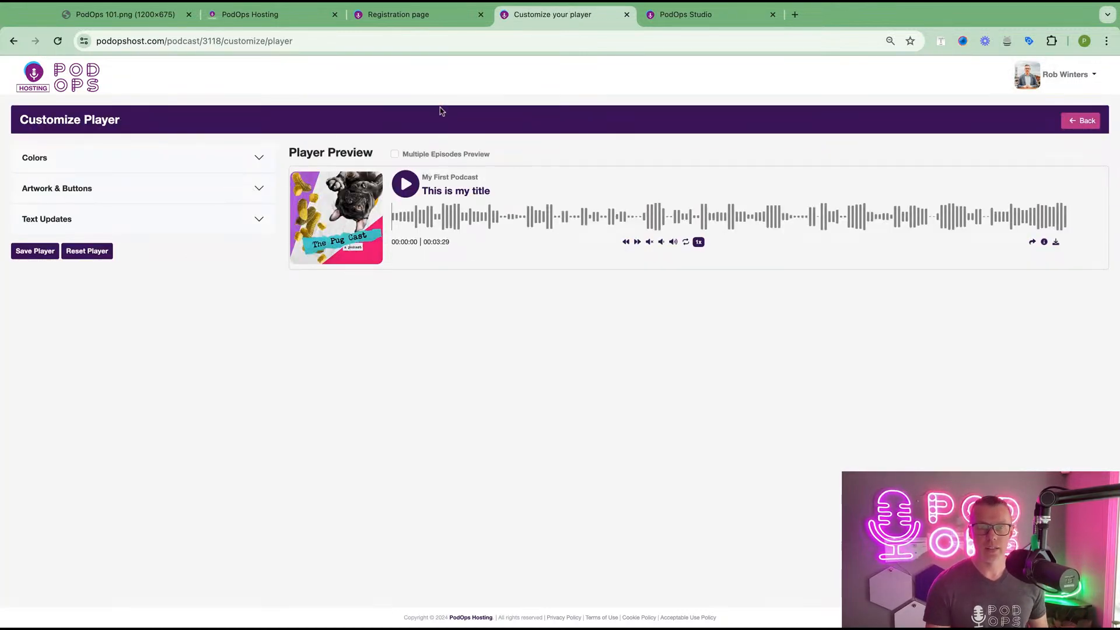
# - Switch the player preview to show multiple episodes
pyautogui.tripleClick(506, 159)
pyautogui.click(505, 155)
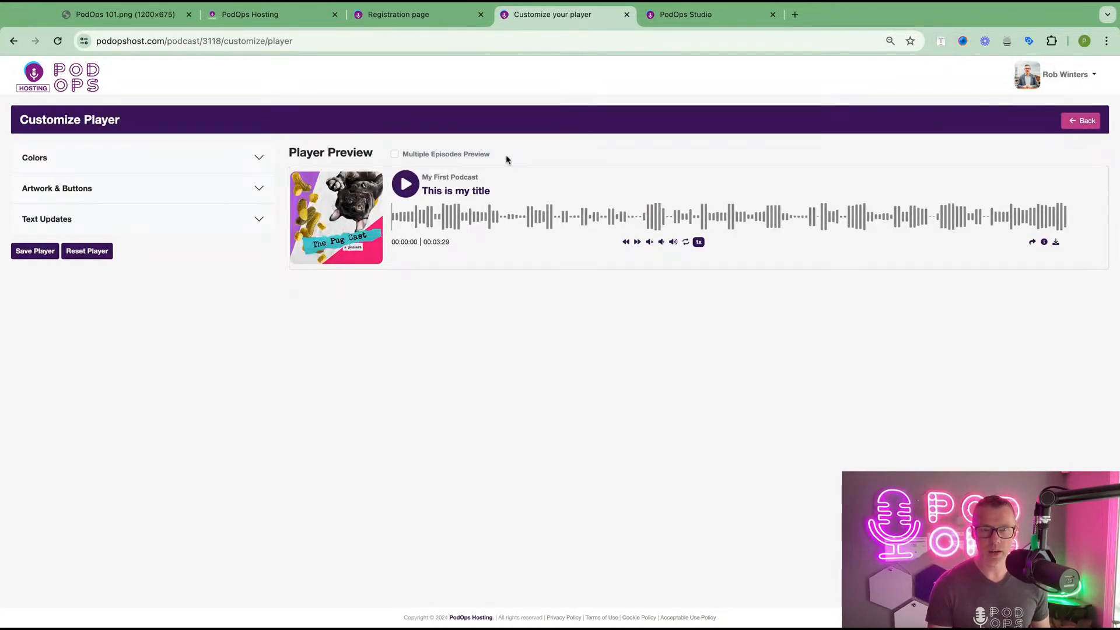
pyautogui.moveTo(415, 154)
pyautogui.mouseDown()
pyautogui.moveTo(485, 154)
pyautogui.moveTo(403, 154)
pyautogui.mouseUp()
pyautogui.click(394, 154)
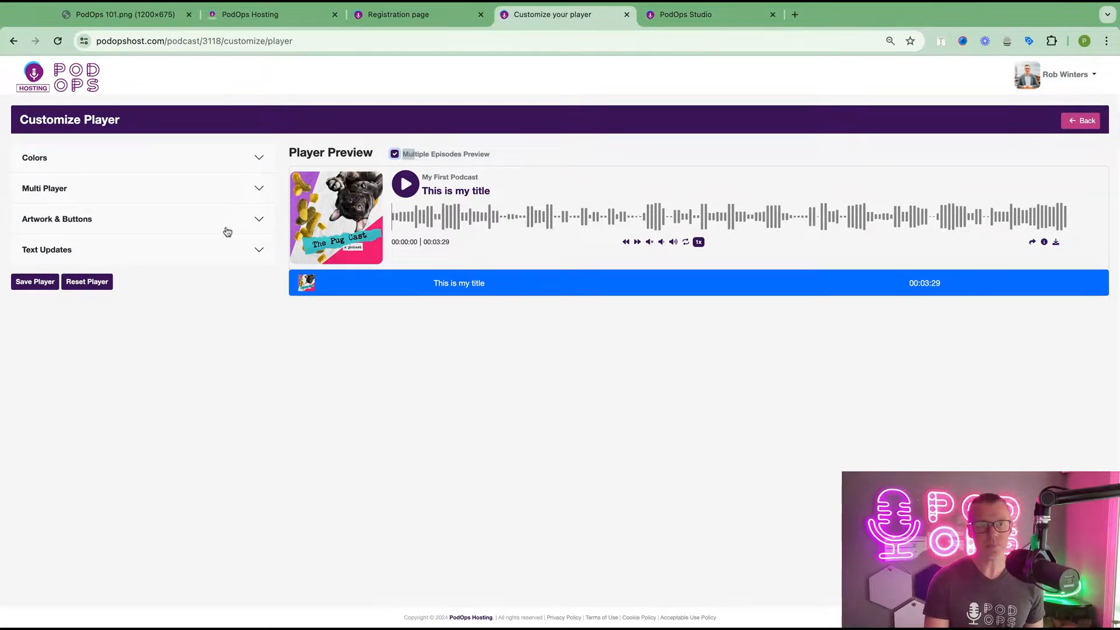
# - Set the player background to bright red, icons green, timer near-white and title white
pyautogui.click(233, 164)
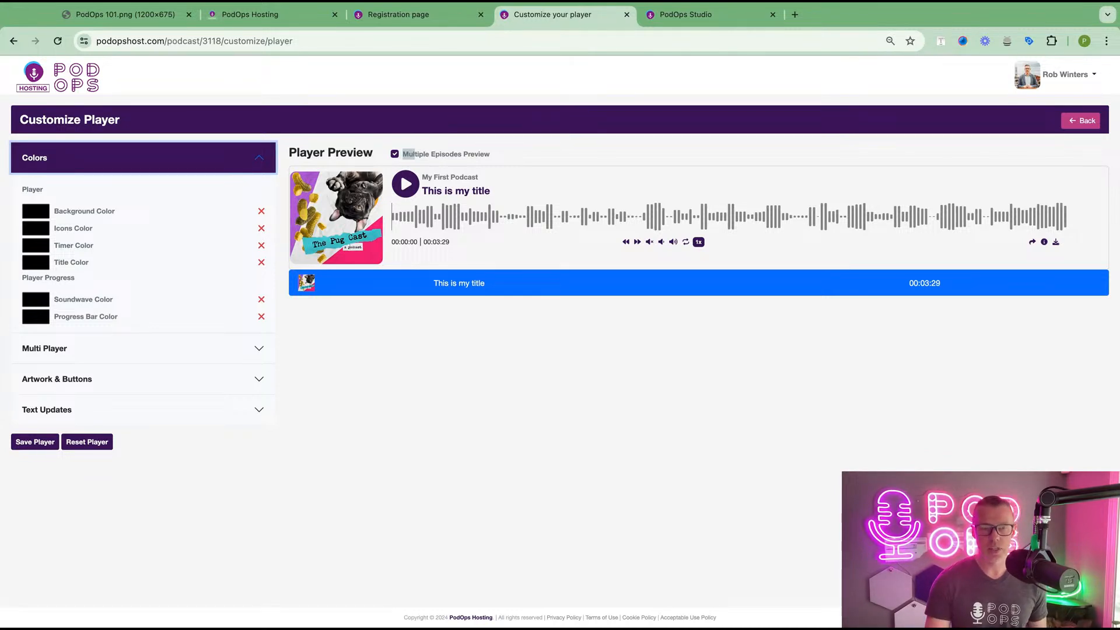
pyautogui.click(43, 214)
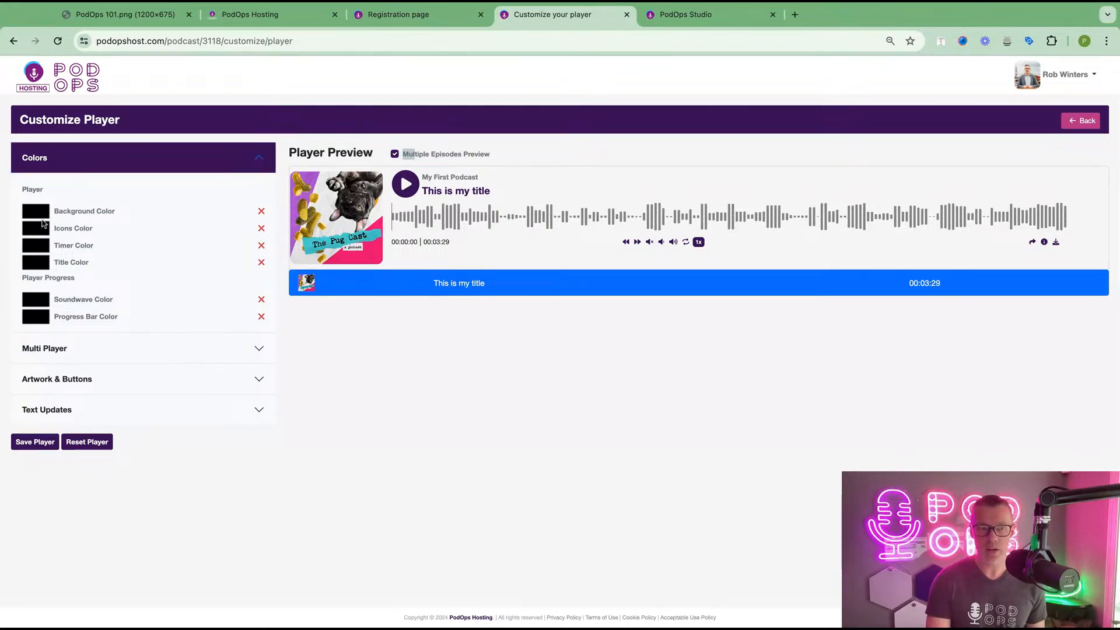
pyautogui.click(159, 199)
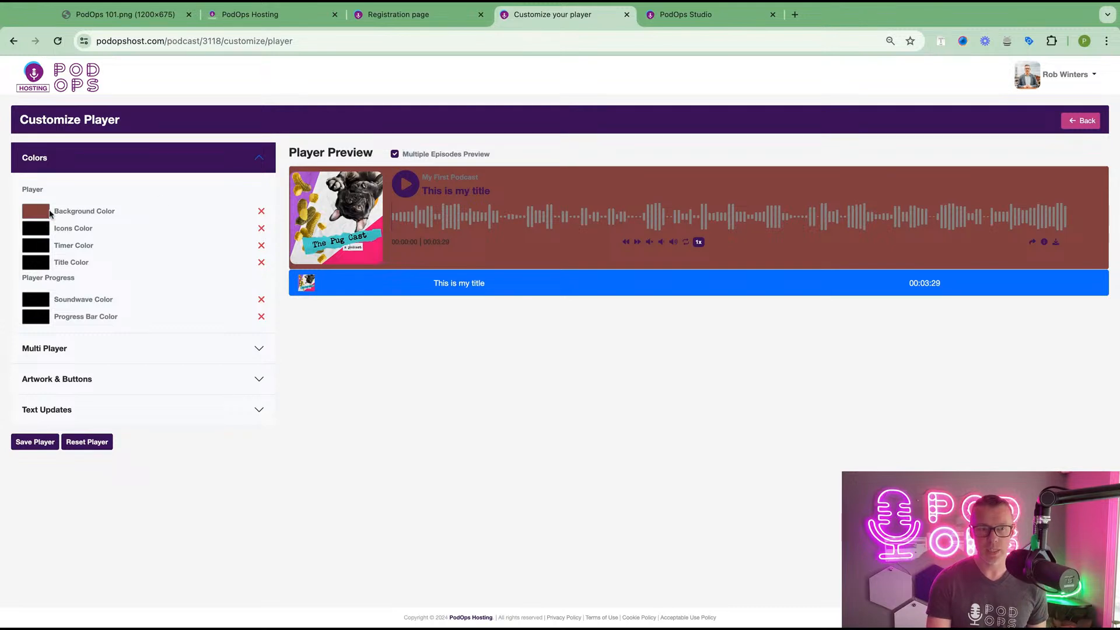
pyautogui.click(85, 222)
pyautogui.click(85, 222)
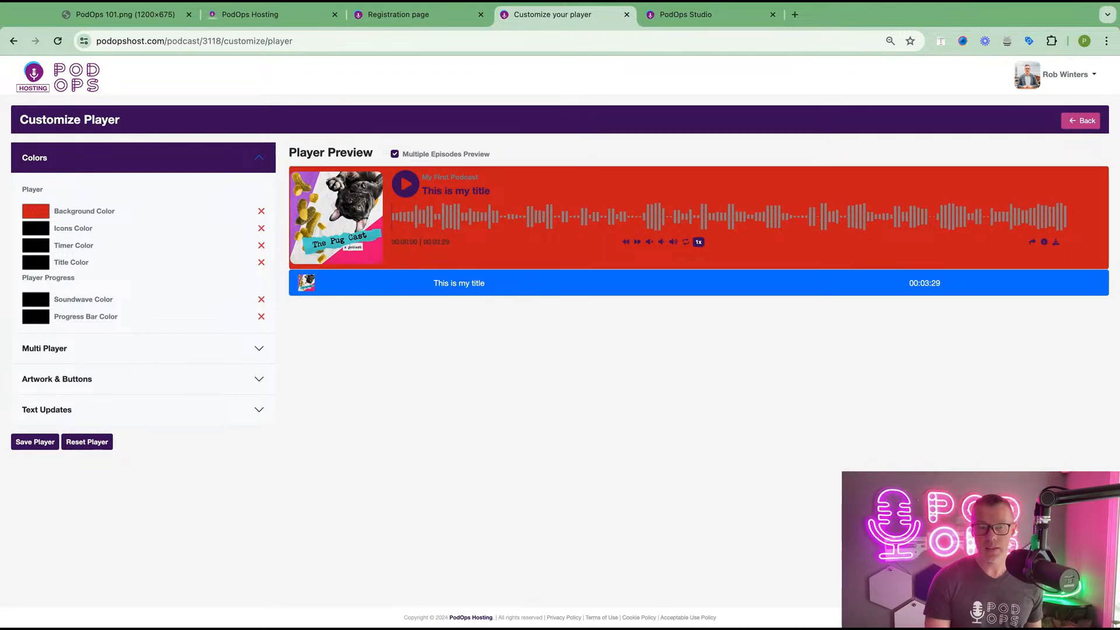
pyautogui.click(33, 240)
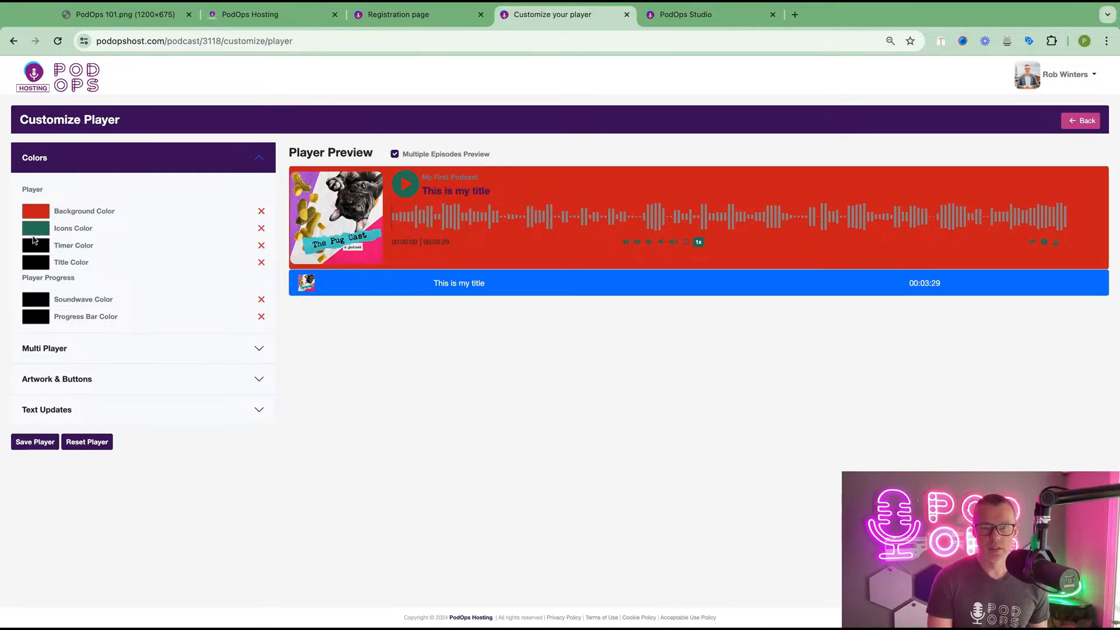
pyautogui.click(36, 247)
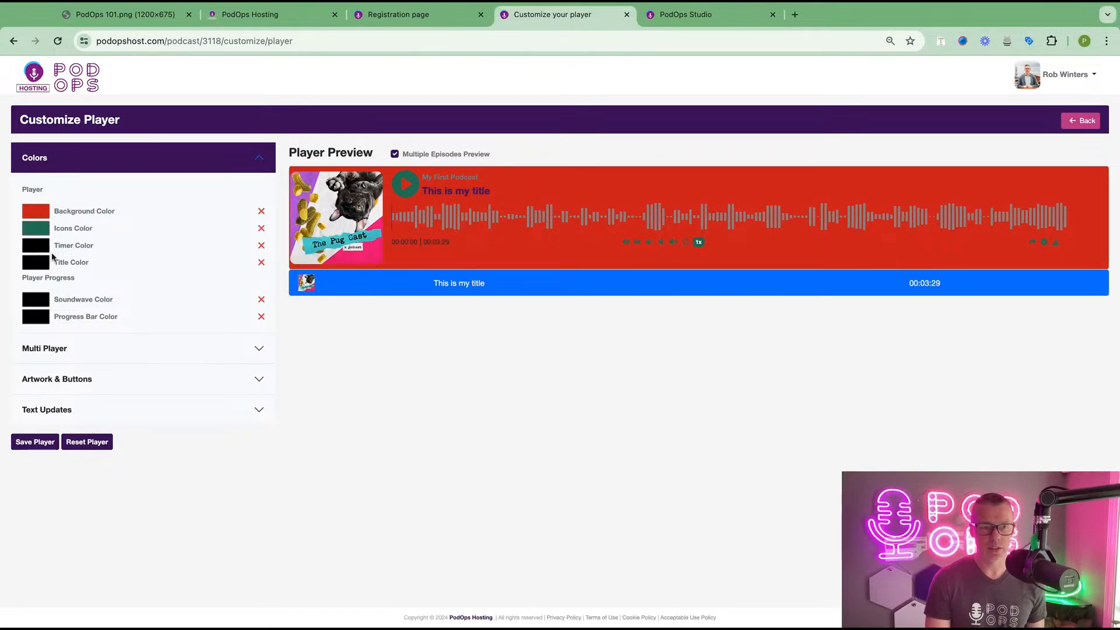
pyautogui.click(52, 254)
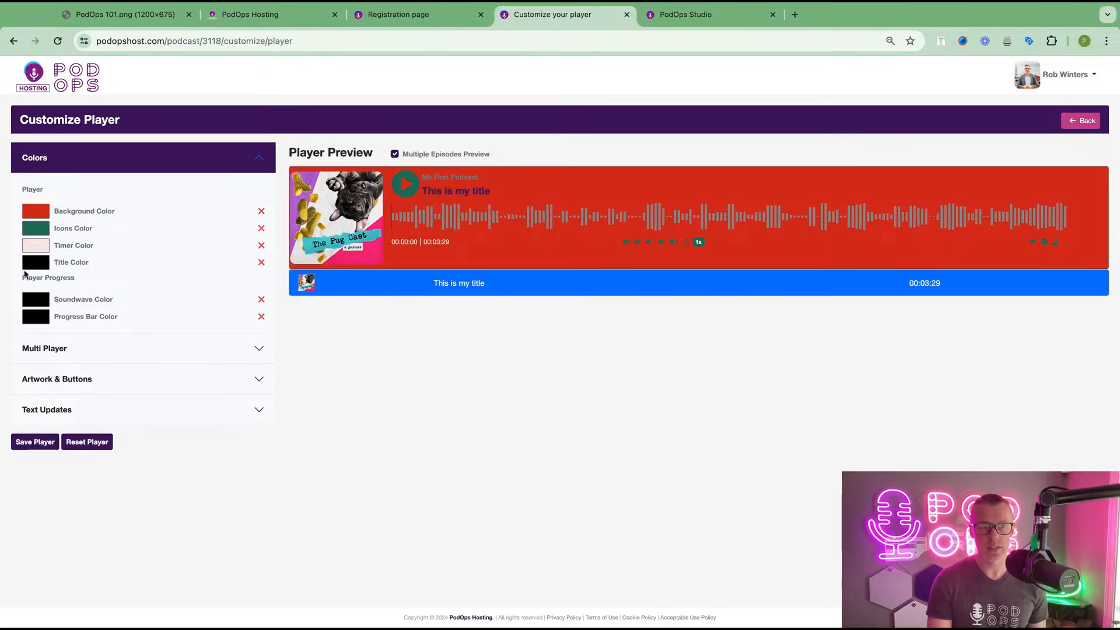
pyautogui.click(58, 275)
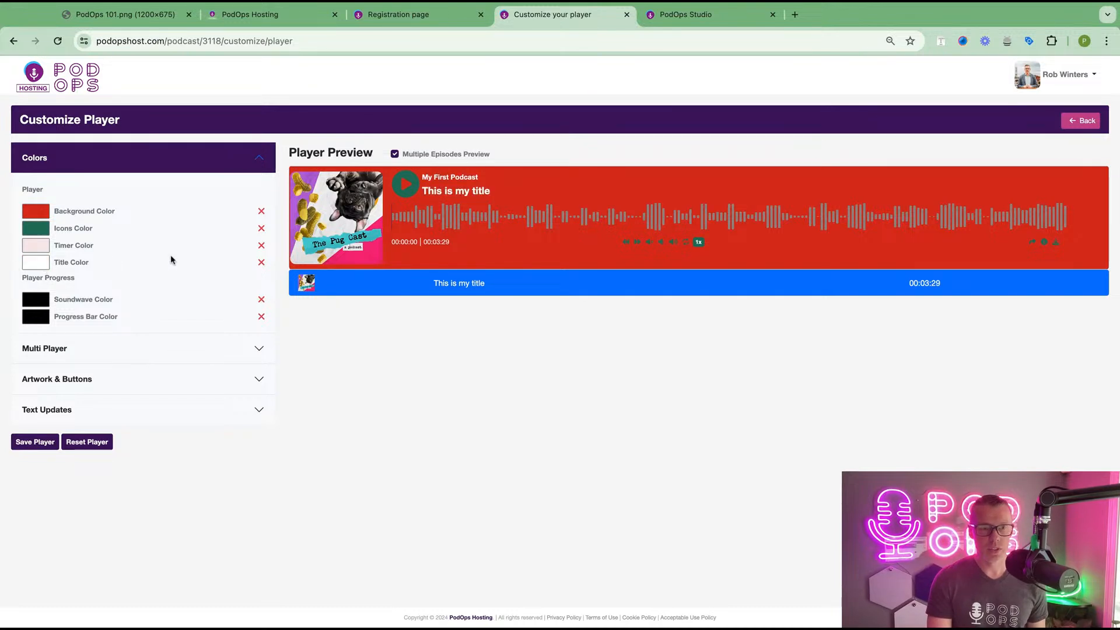
# - Make the soundwave bars bright teal and the progress bar yellow-green
pyautogui.click(45, 298)
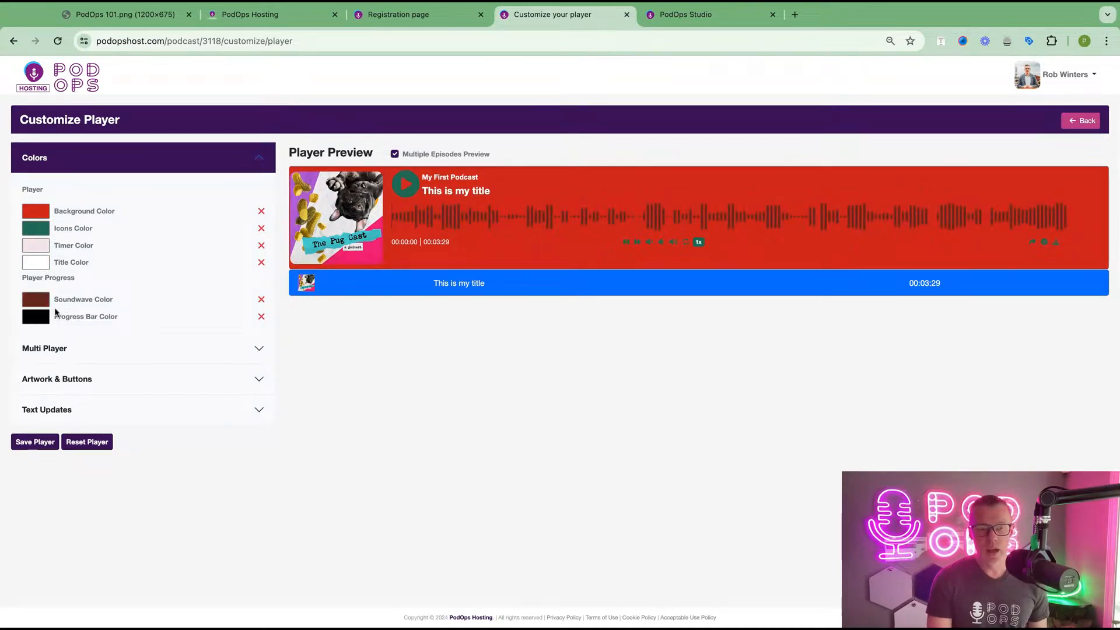
pyautogui.click(134, 331)
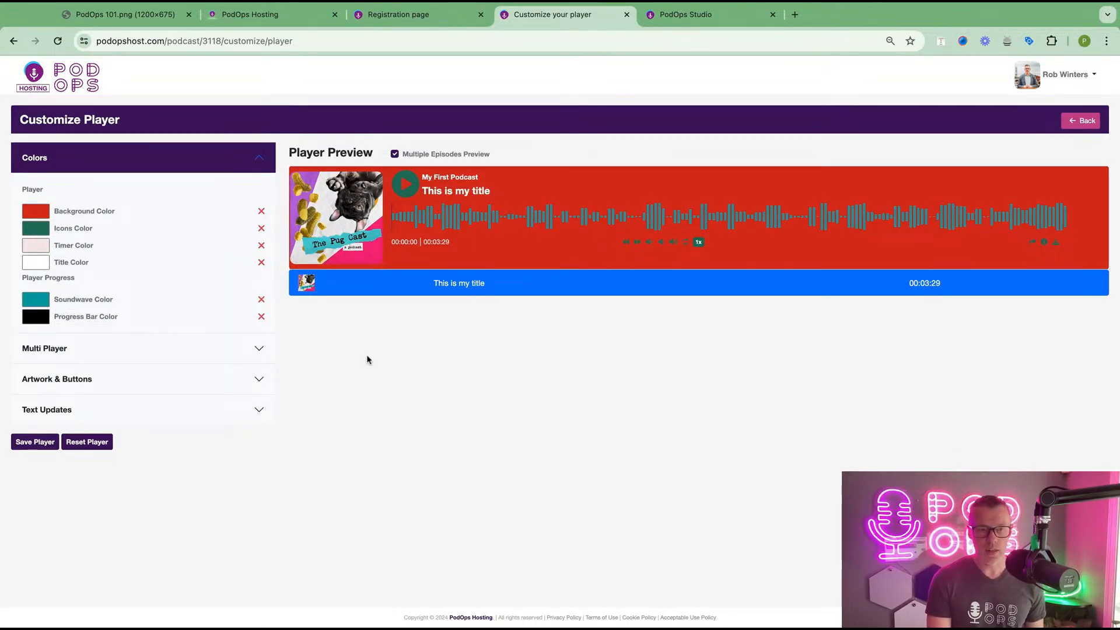
pyautogui.click(60, 328)
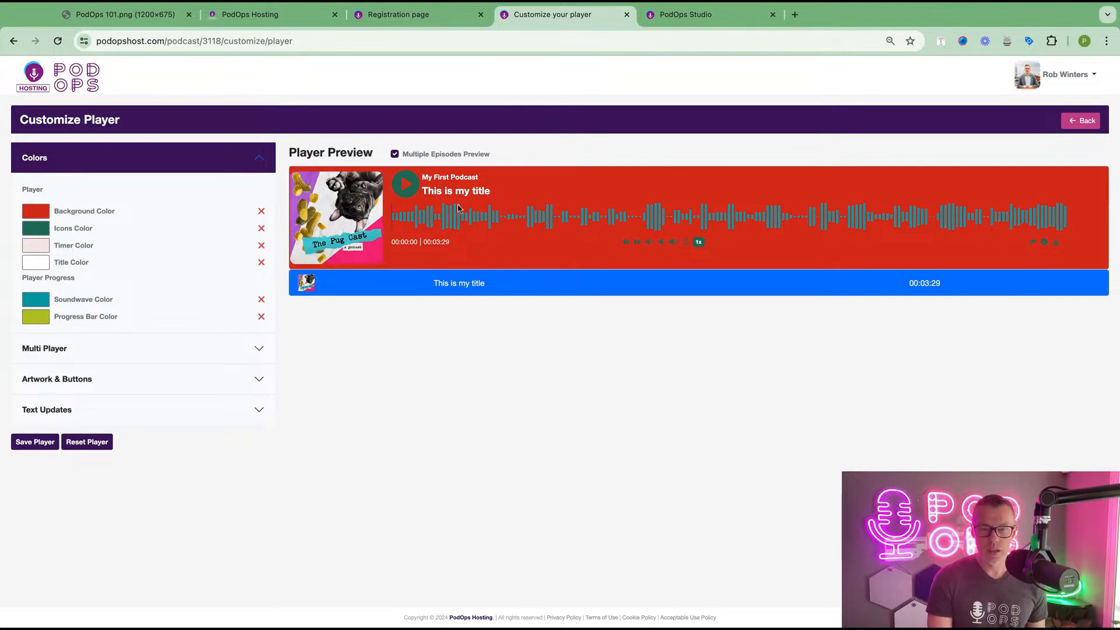
pyautogui.click(560, 215)
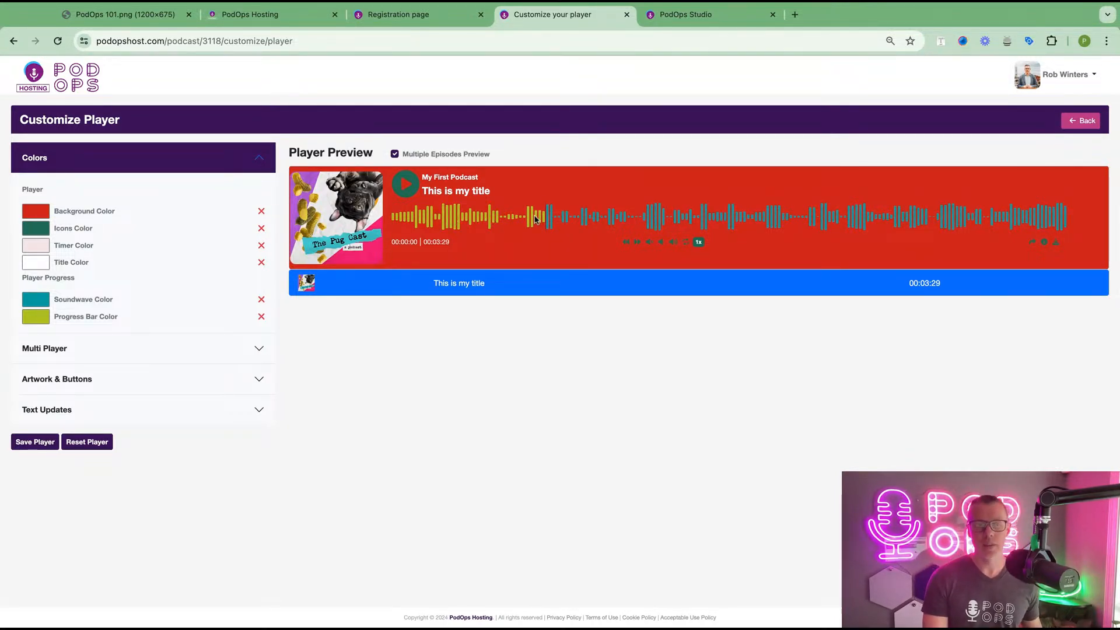
# - Set the multi-player's selected episode colour to green
pyautogui.click(216, 343)
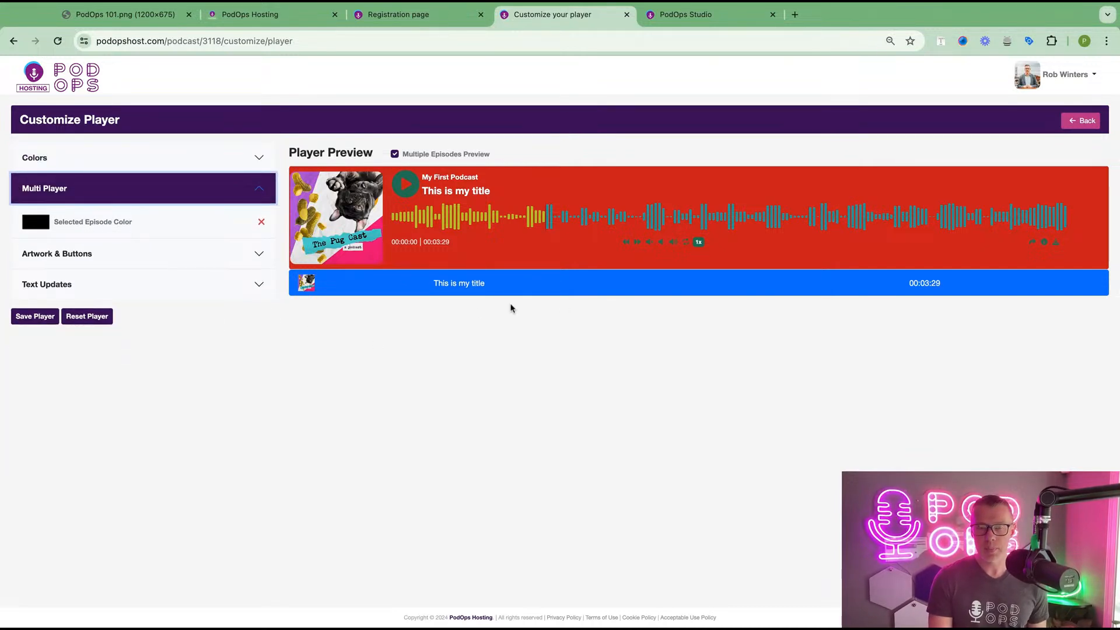
pyautogui.click(36, 222)
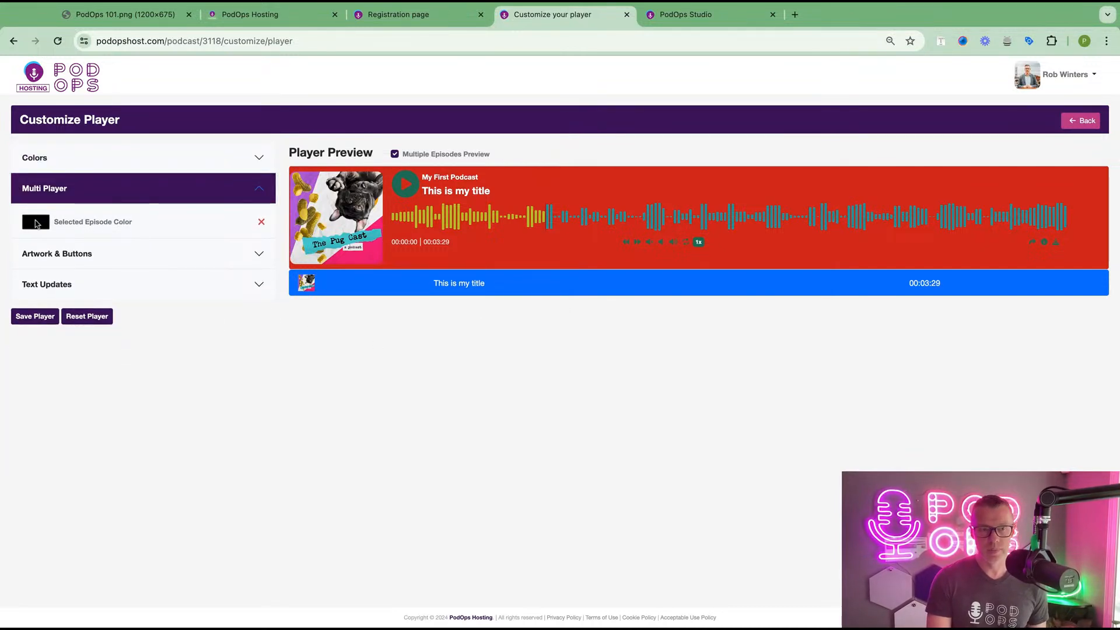
pyautogui.click(78, 234)
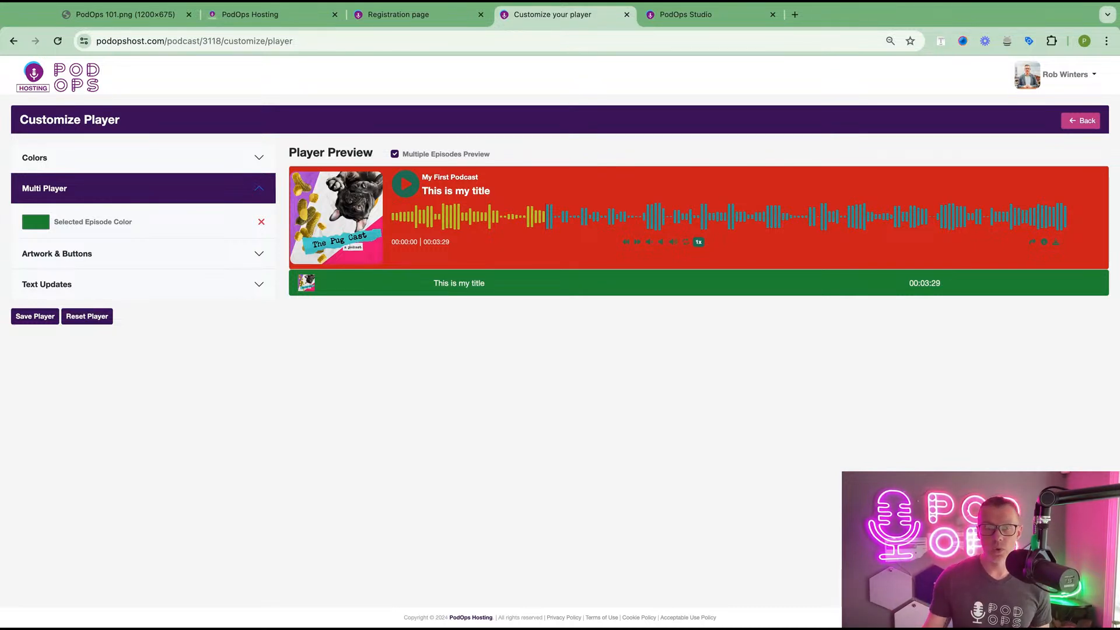
# - Hide the Share and Download buttons while keeping the podcast artwork visible
pyautogui.click(138, 252)
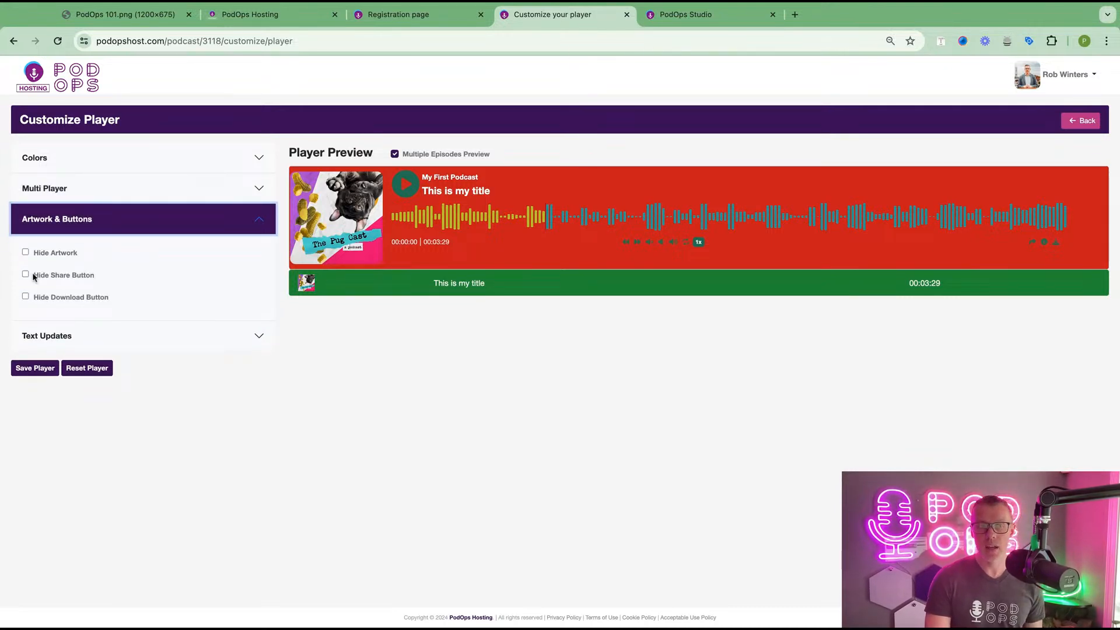
pyautogui.tripleClick(97, 283)
pyautogui.tripleClick(111, 299)
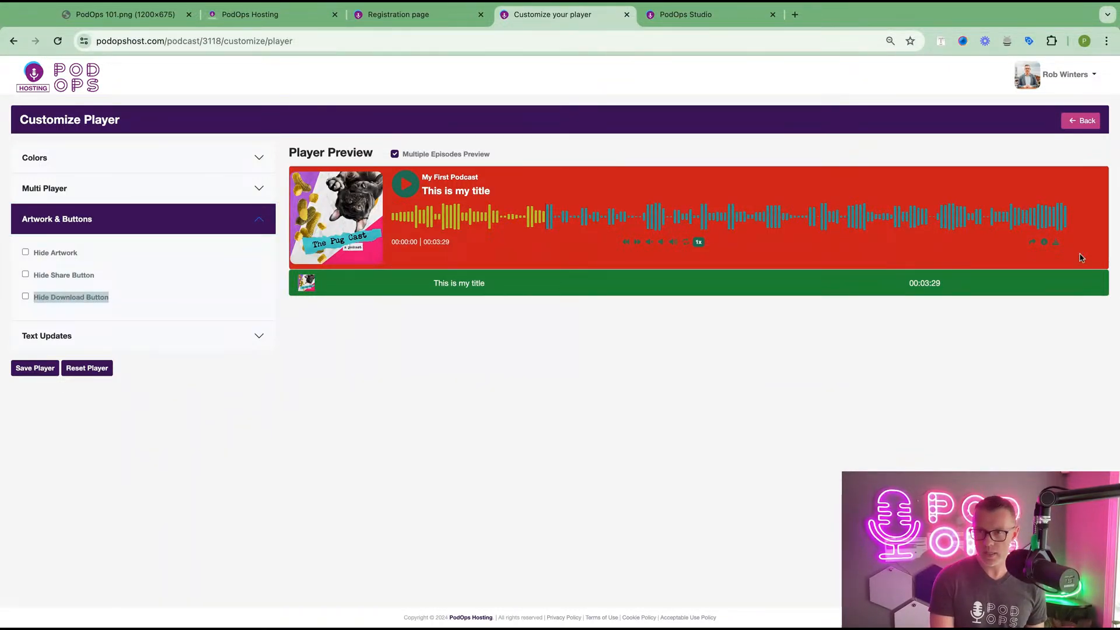
pyautogui.click(25, 274)
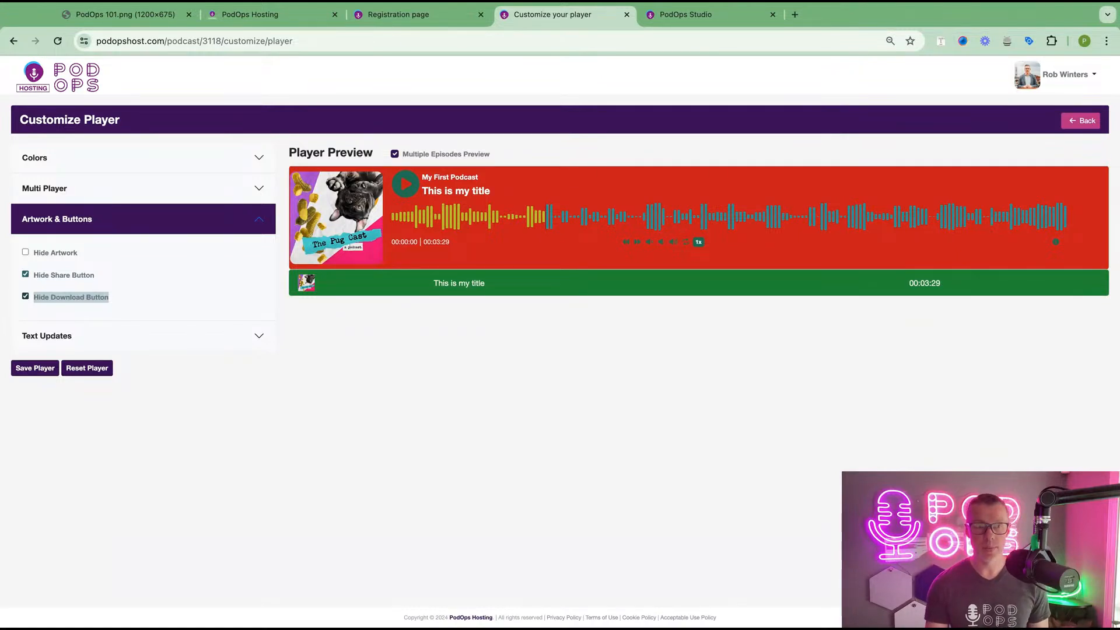
pyautogui.click(25, 253)
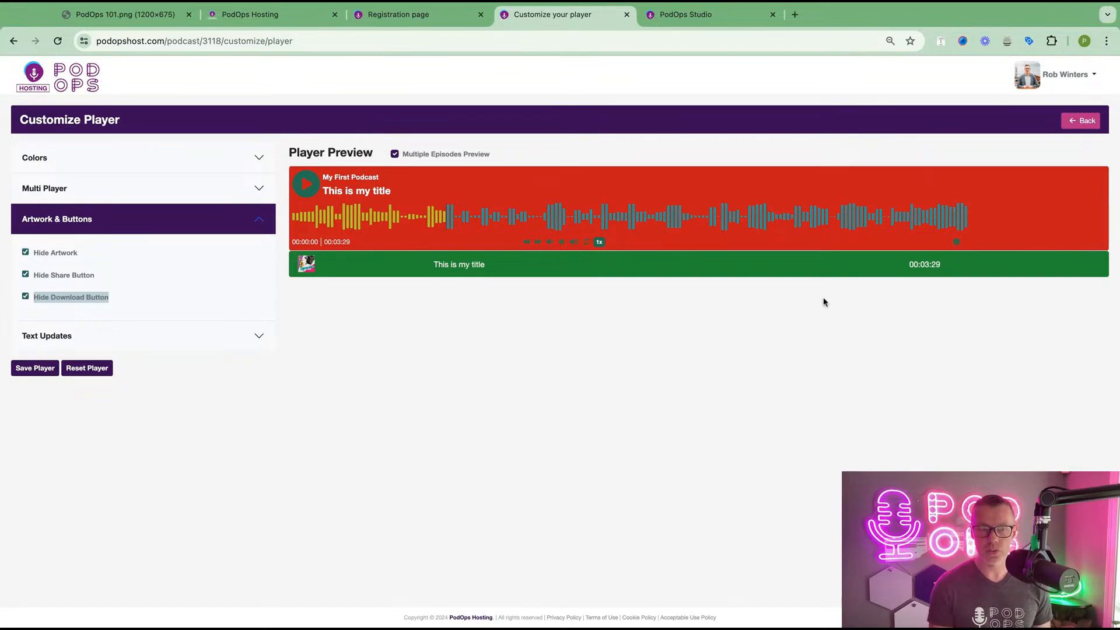
pyautogui.click(25, 252)
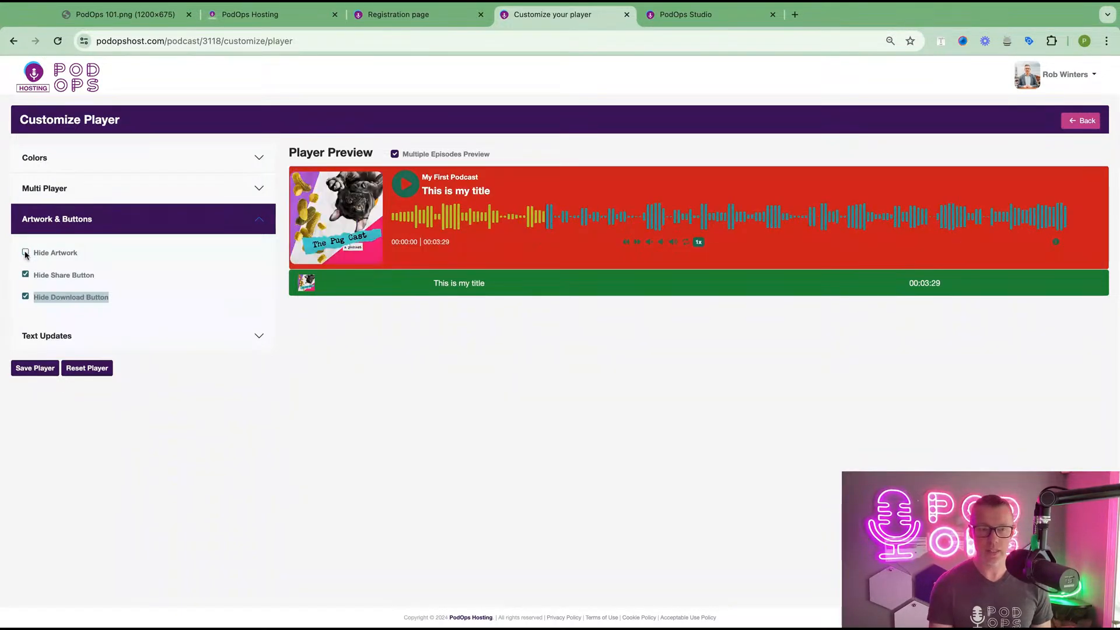
pyautogui.click(112, 336)
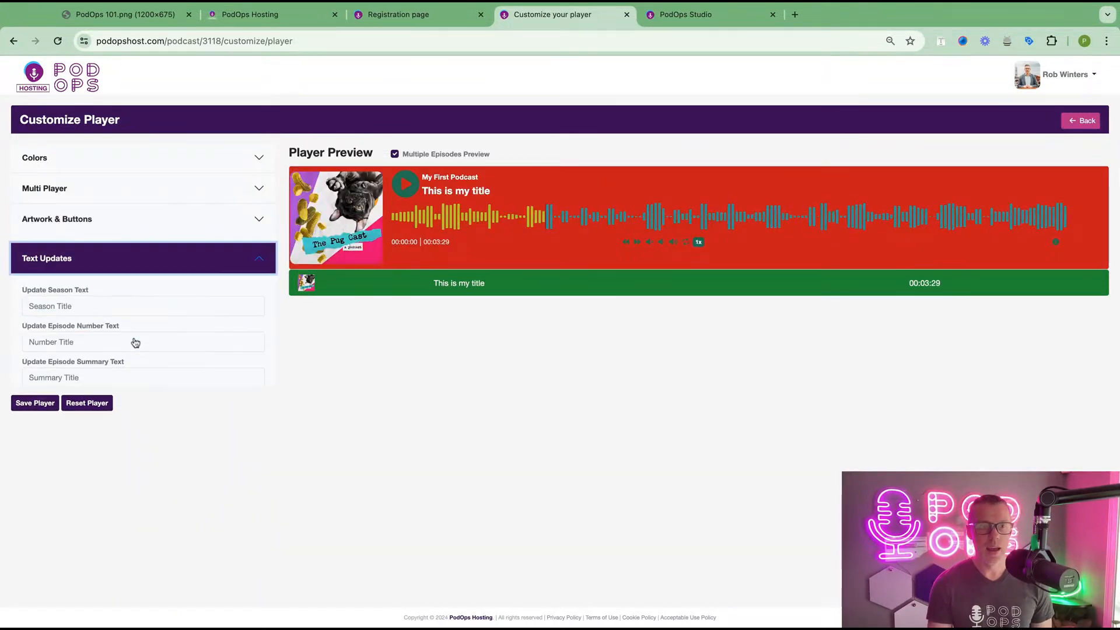
# - Reset the player to its default settings and go back to My First Podcast Player
pyautogui.click(100, 298)
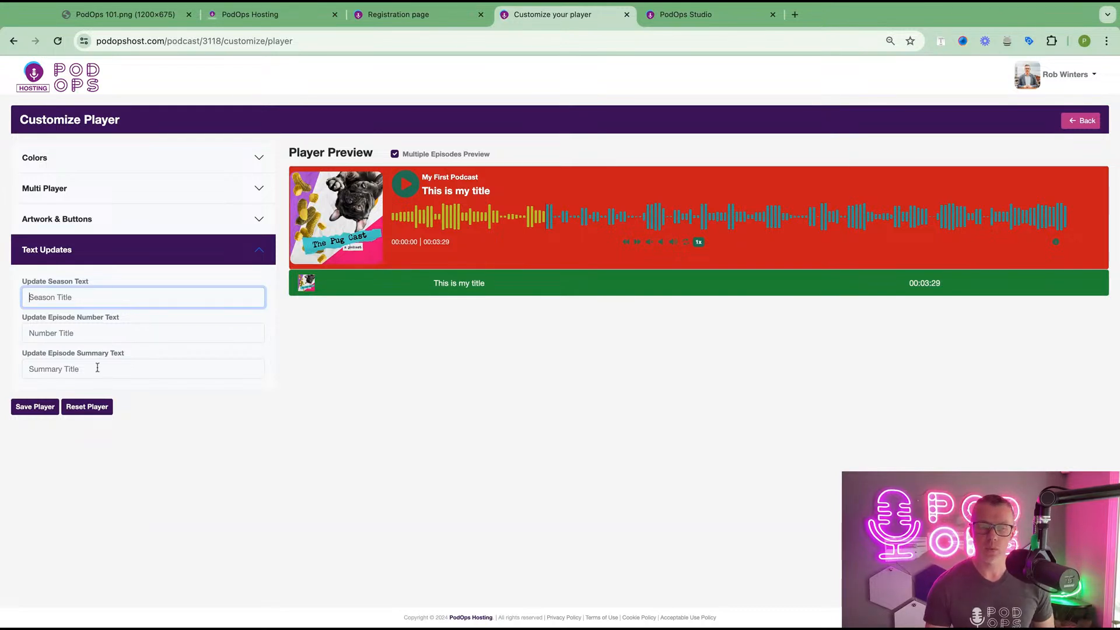
pyautogui.click(93, 407)
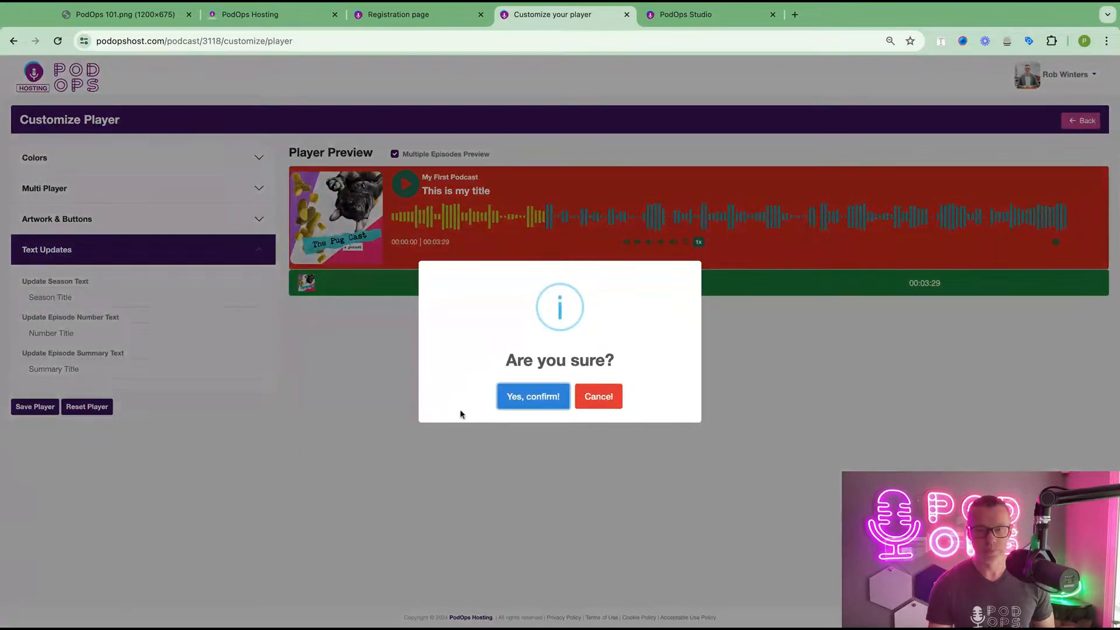
pyautogui.click(512, 403)
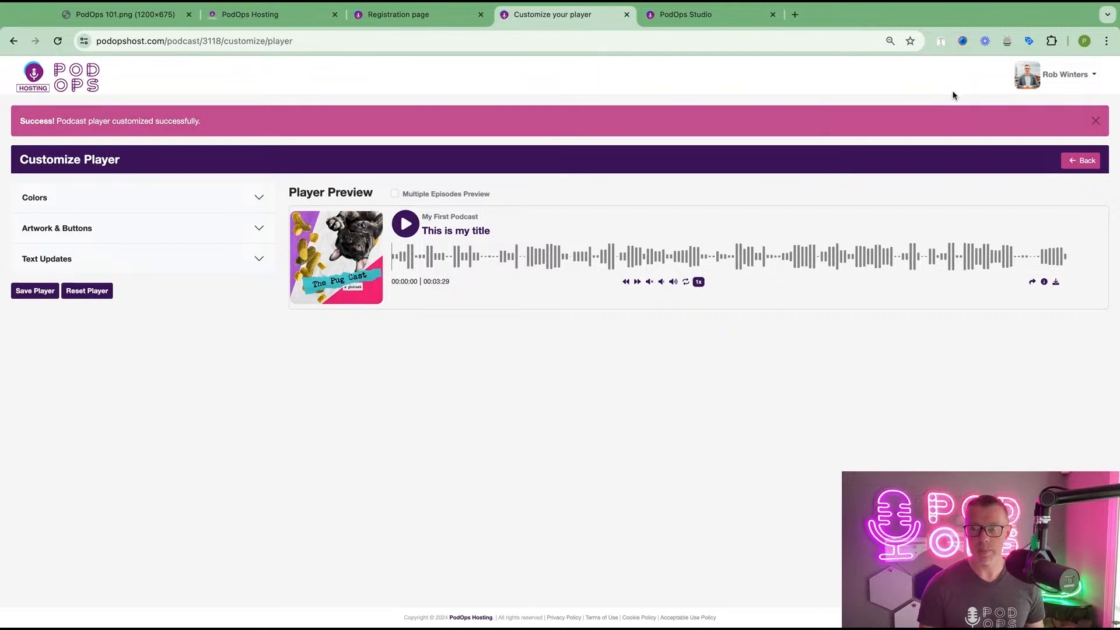
pyautogui.click(1080, 163)
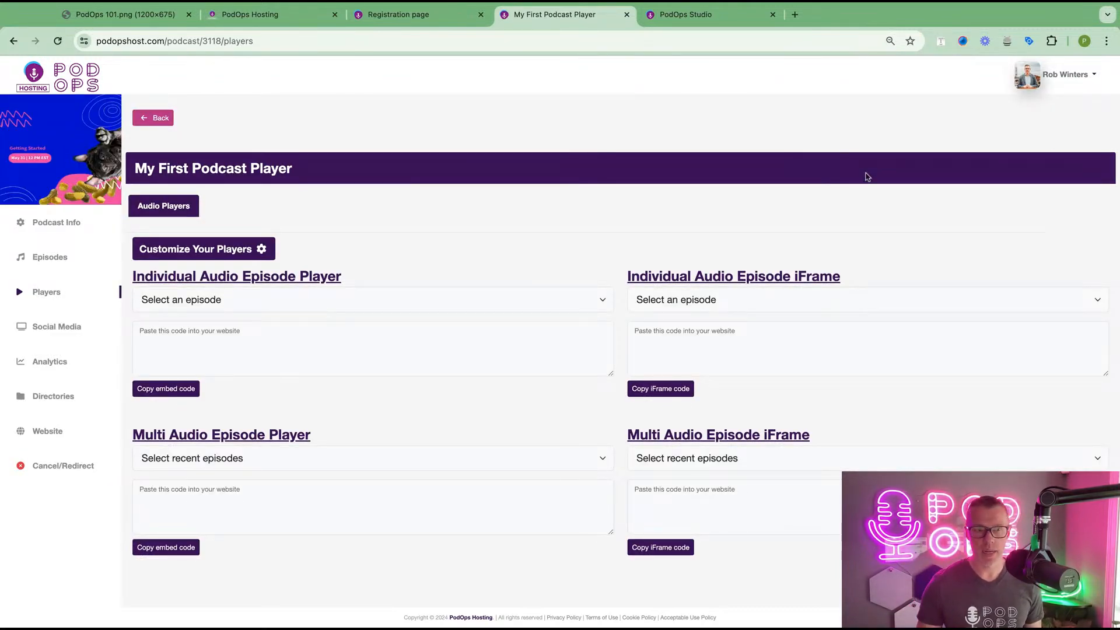
pyautogui.click(57, 394)
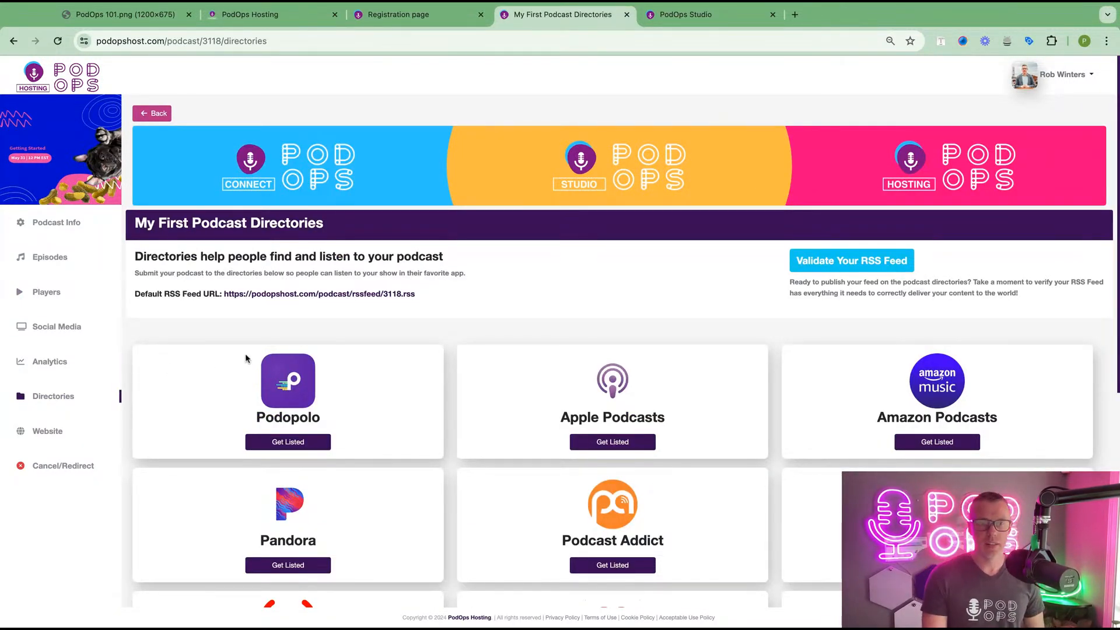
pyautogui.scroll(-3, 361, 405)
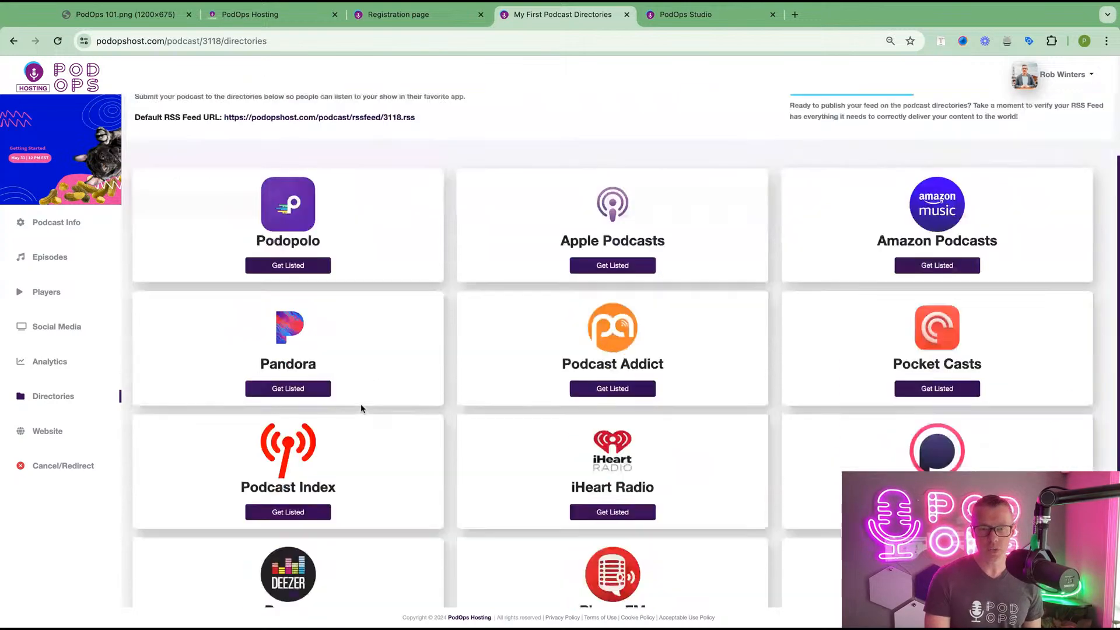
pyautogui.scroll(-4, 360, 403)
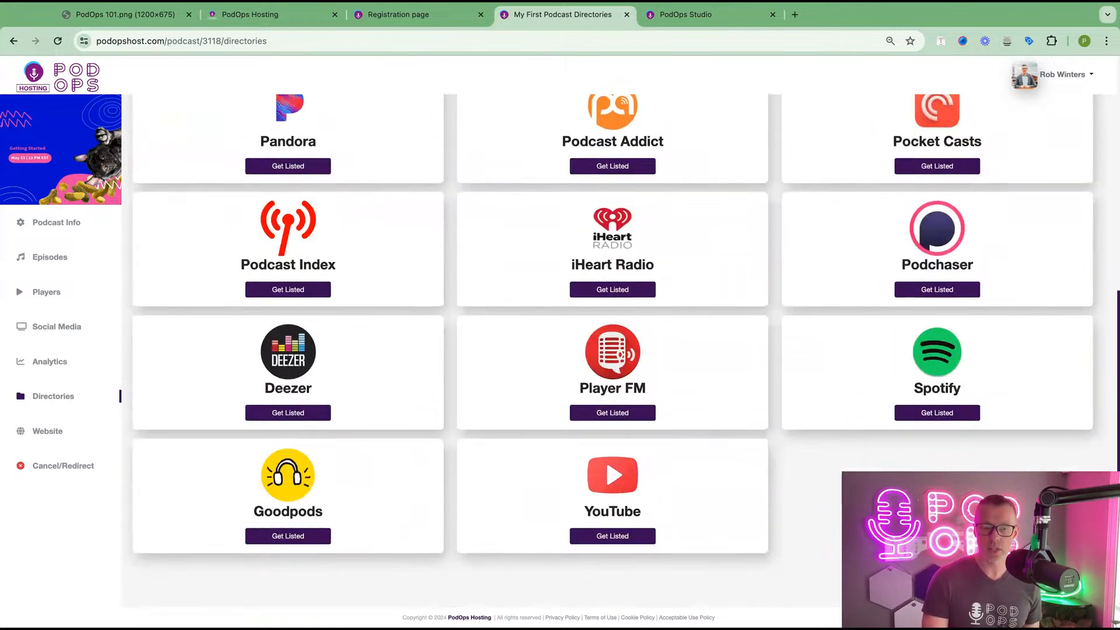
pyautogui.scroll(6, 606, 467)
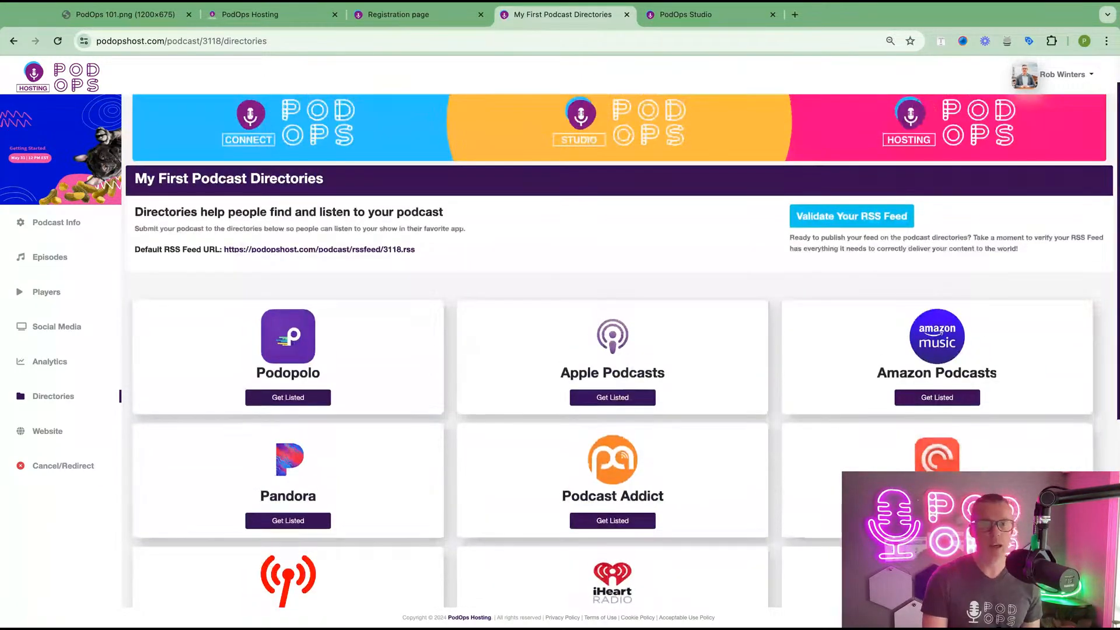
pyautogui.moveTo(438, 249); pyautogui.dragTo(221, 250)
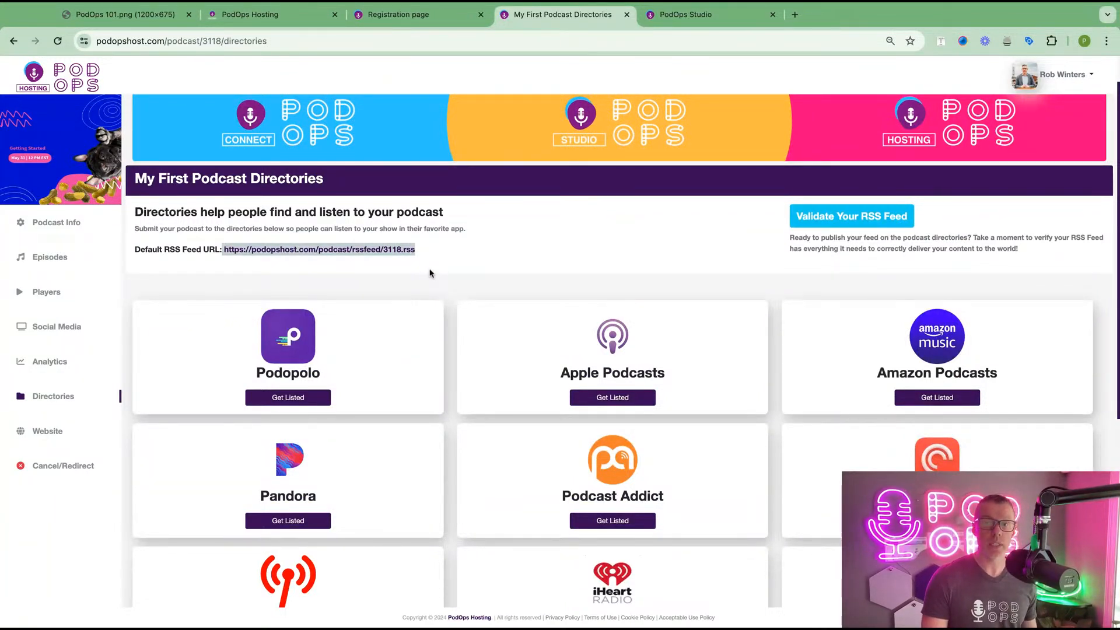
pyautogui.click(428, 336)
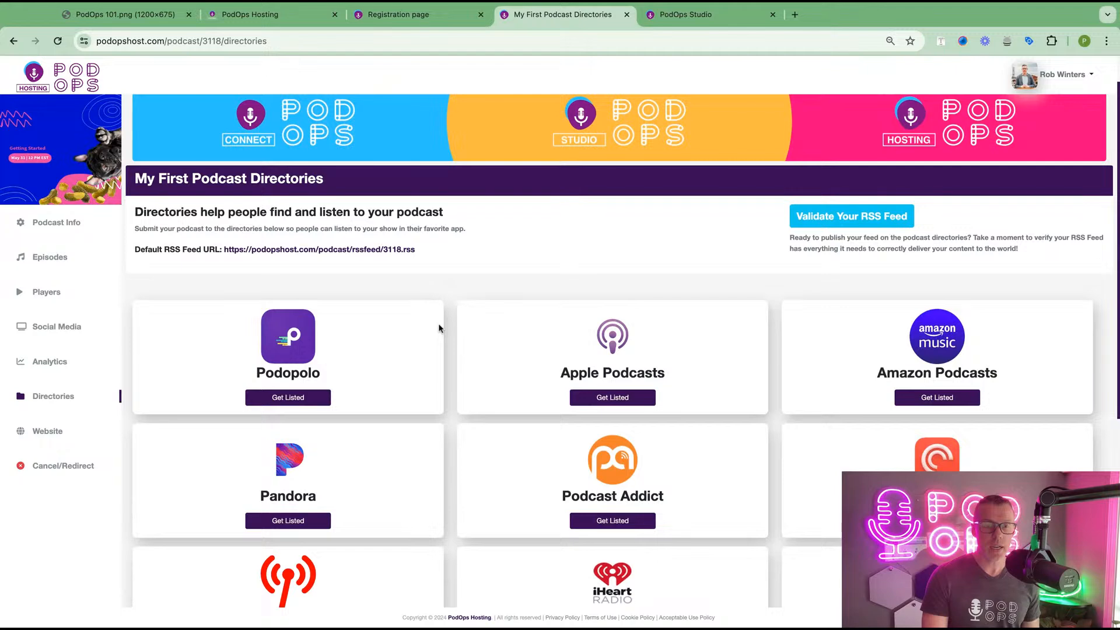
pyautogui.click(293, 402)
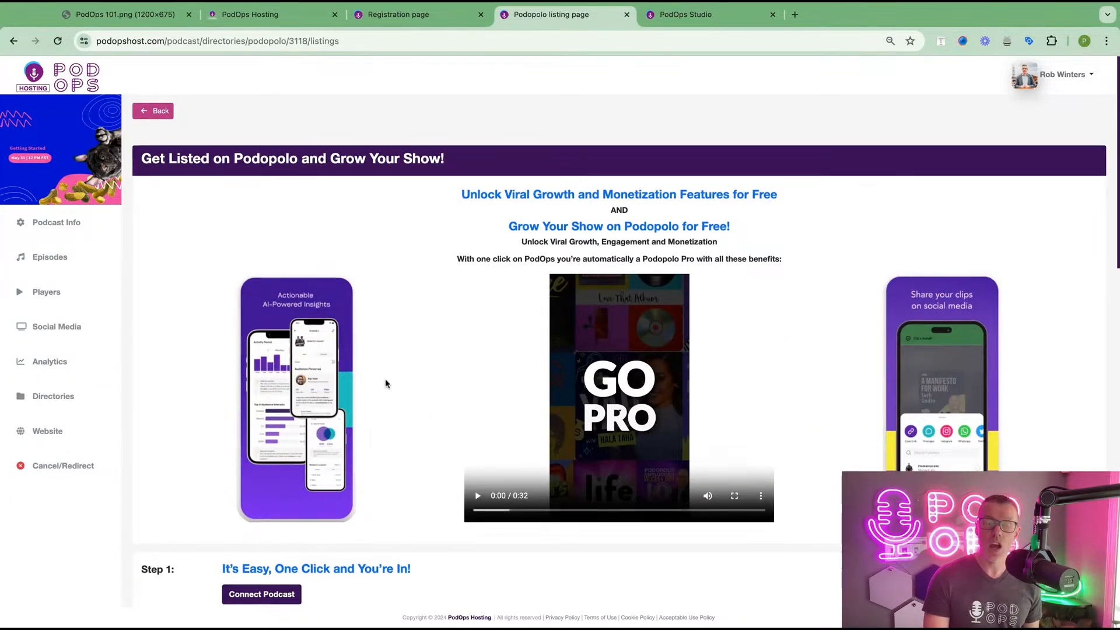
pyautogui.scroll(-3, 385, 382)
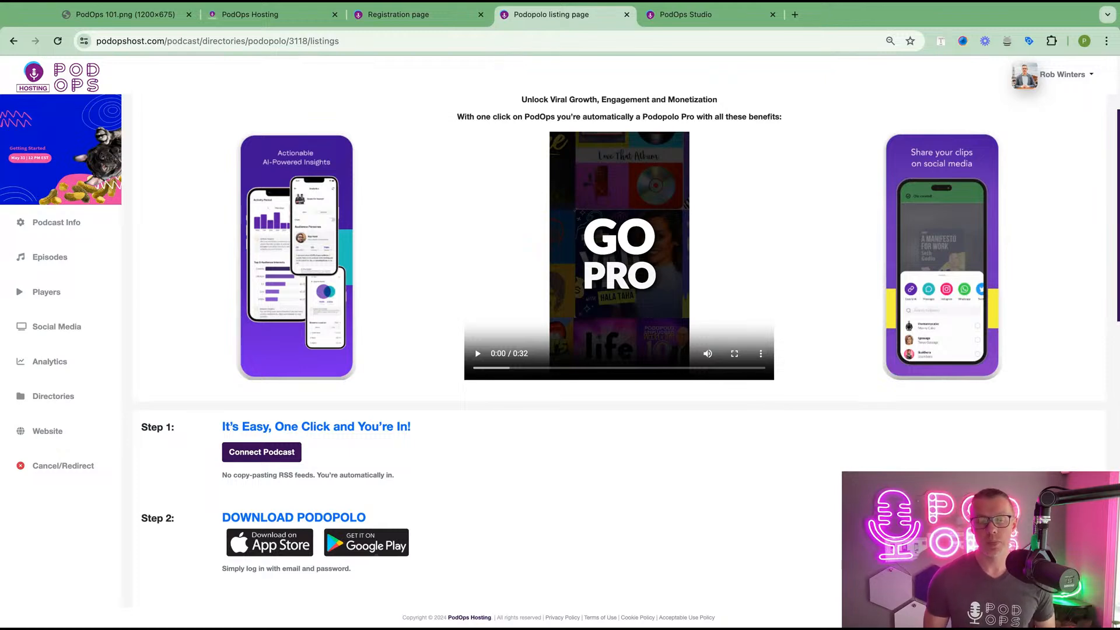
pyautogui.scroll(-3, 351, 471)
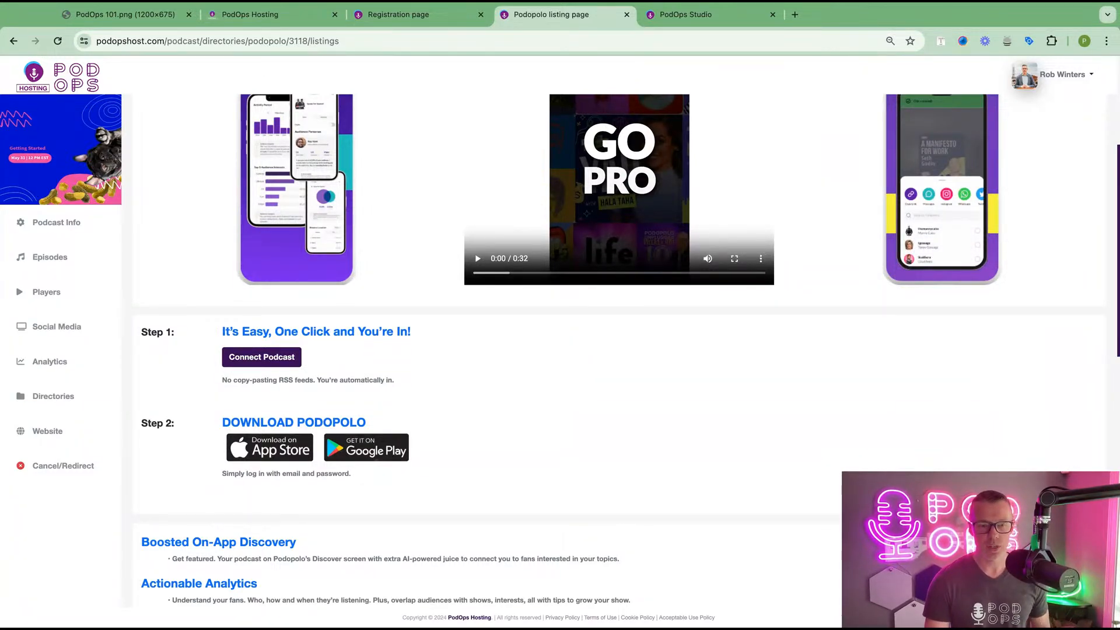
pyautogui.scroll(5, 220, 205)
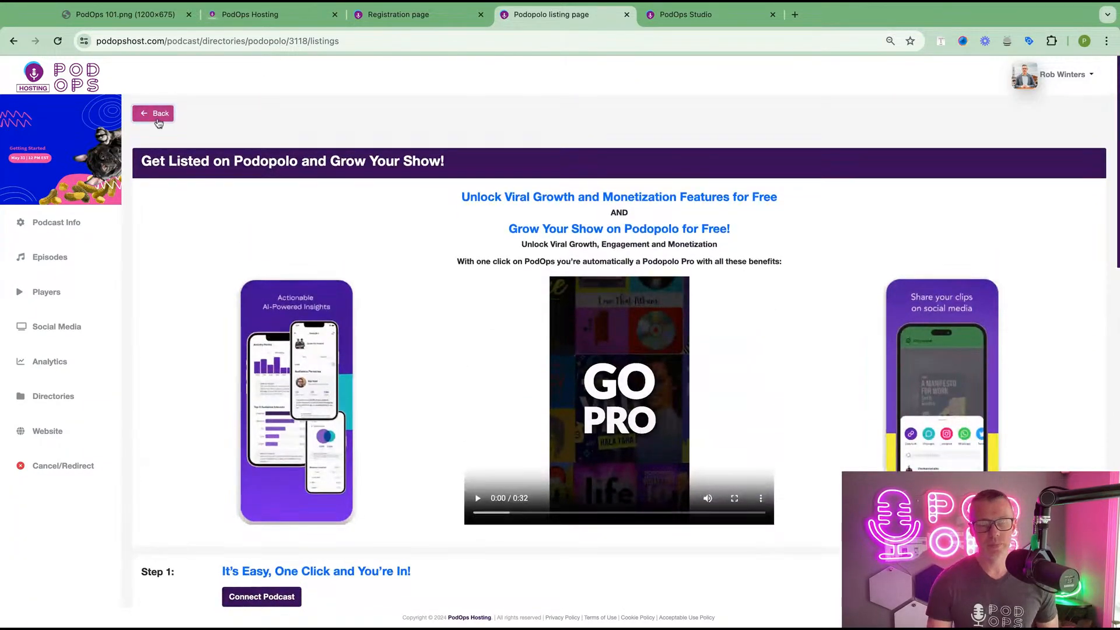
pyautogui.click(158, 114)
pyautogui.scroll(-3, 523, 348)
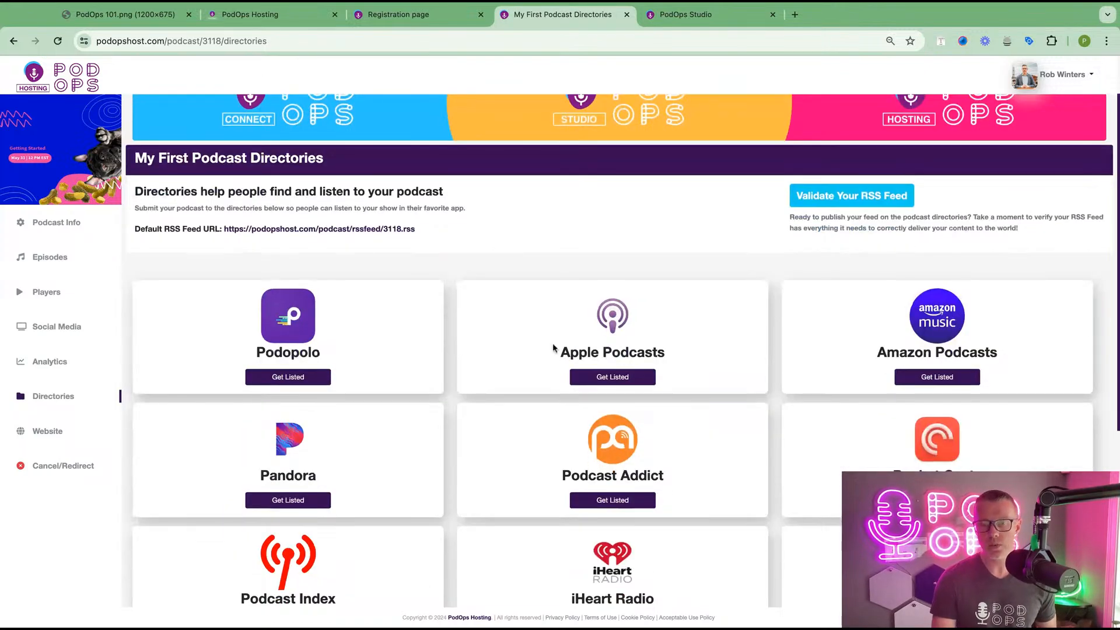
# - Open the Apple Podcasts listing instructions and launch Apple Podcasts Connect in a new tab
pyautogui.click(601, 381)
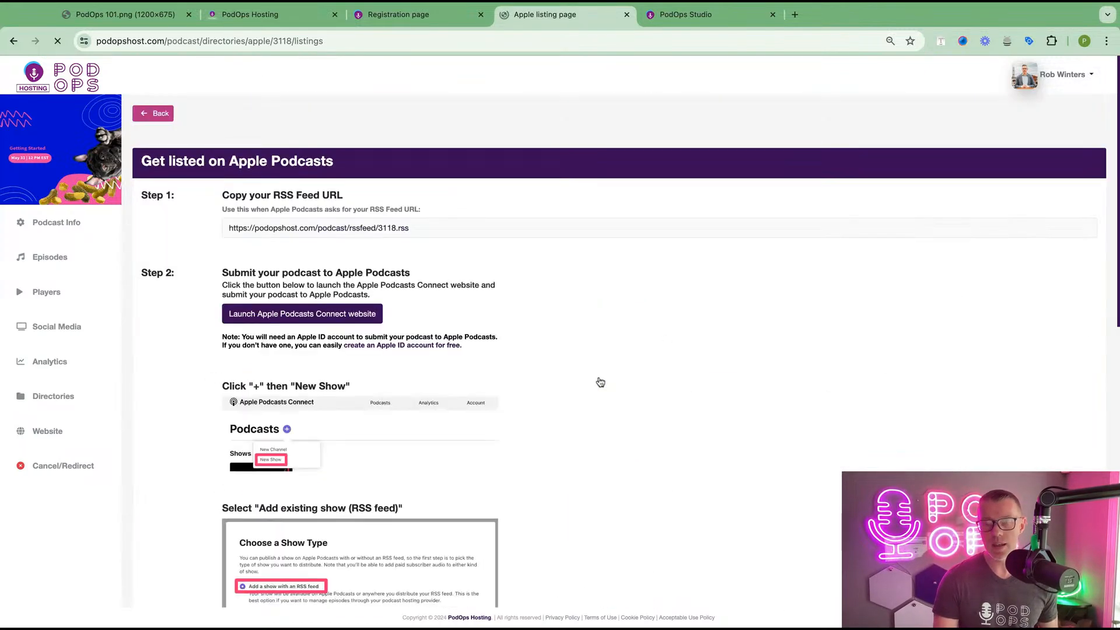
pyautogui.scroll(-4, 601, 382)
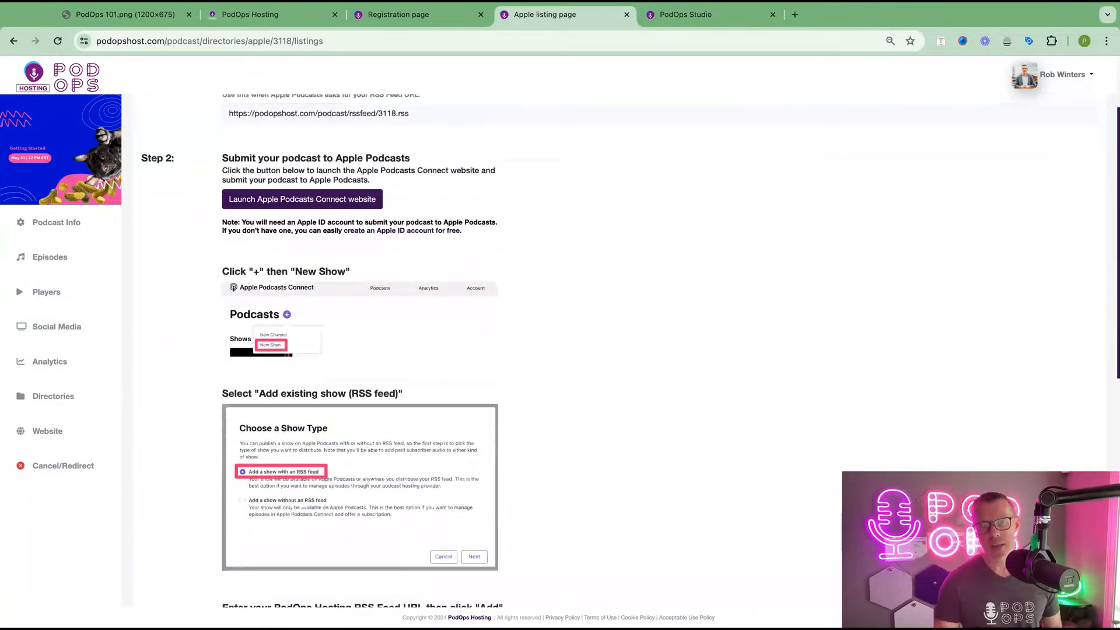
pyautogui.click(312, 191)
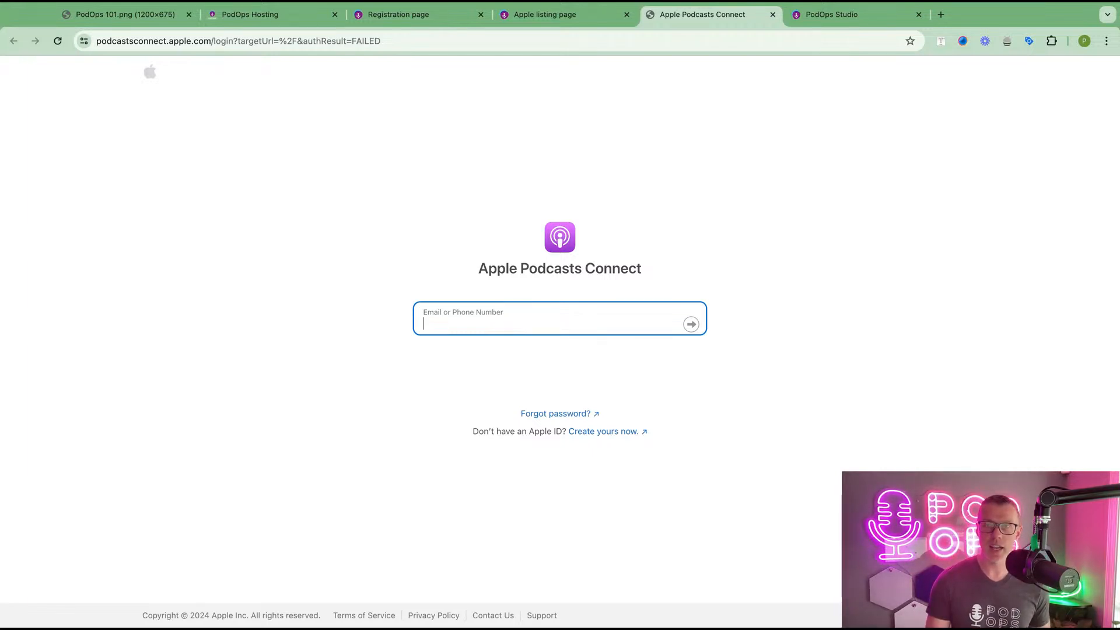
pyautogui.click(546, 23)
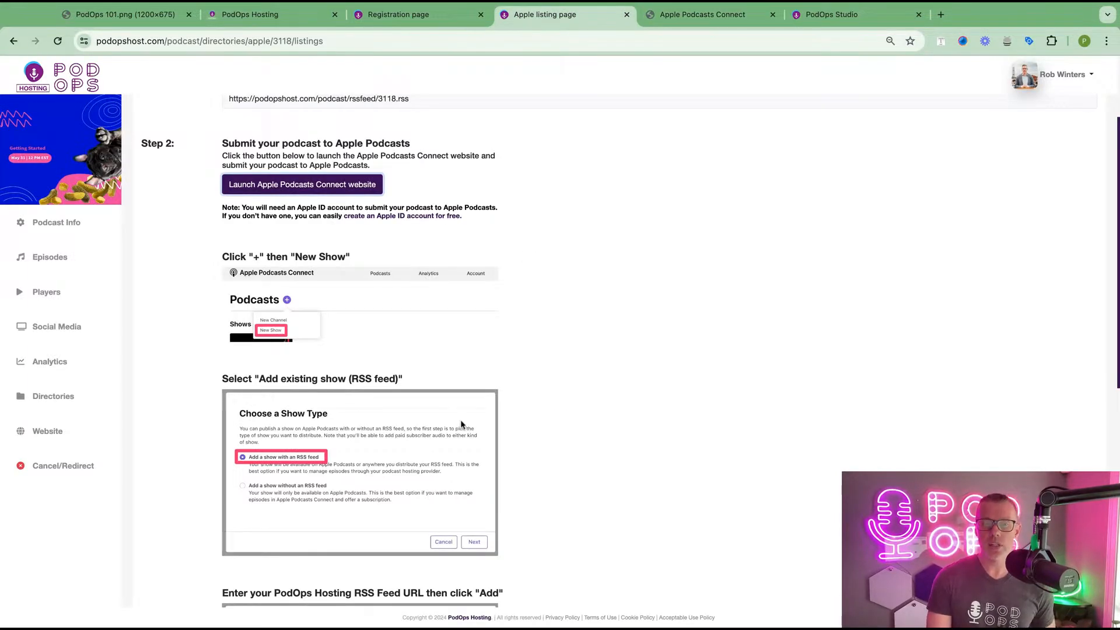
# - Review the Apple listing steps, selecting the RSS feed URL, then return to the directories list
pyautogui.scroll(-5, 461, 424)
pyautogui.scroll(-3, 461, 424)
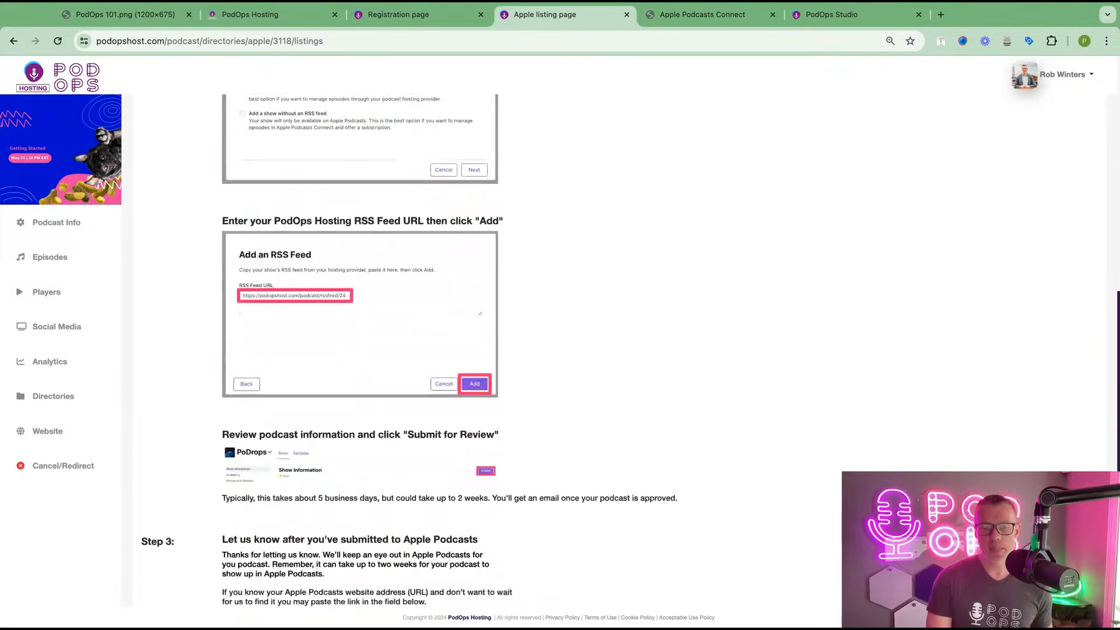
pyautogui.scroll(10, 460, 424)
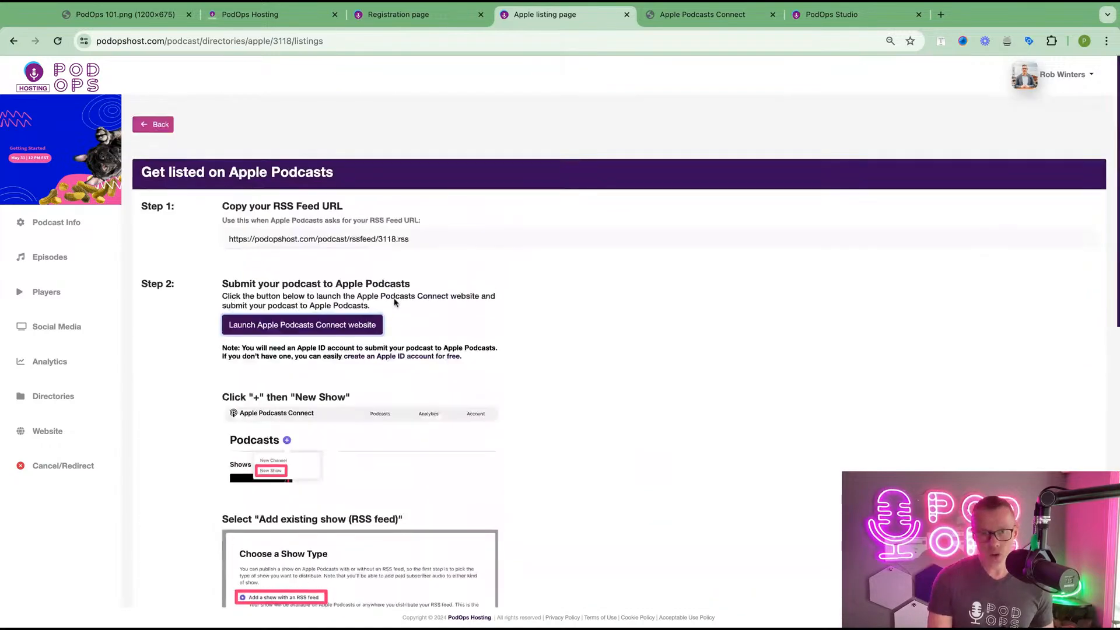
pyautogui.click(414, 231)
pyautogui.tripleClick(414, 231)
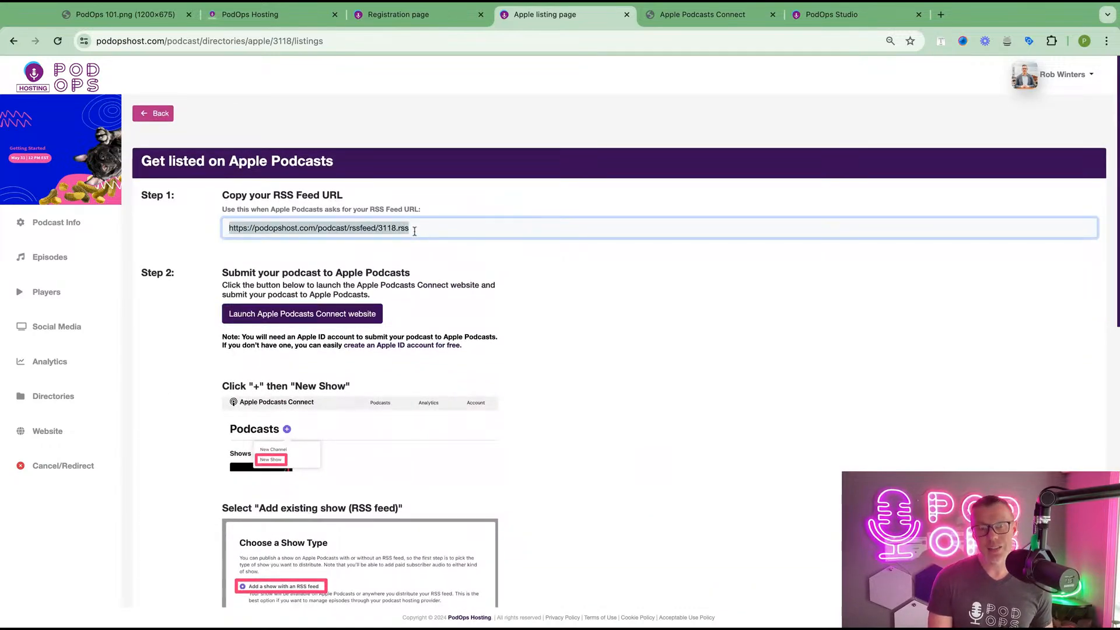
pyautogui.scroll(-10, 463, 325)
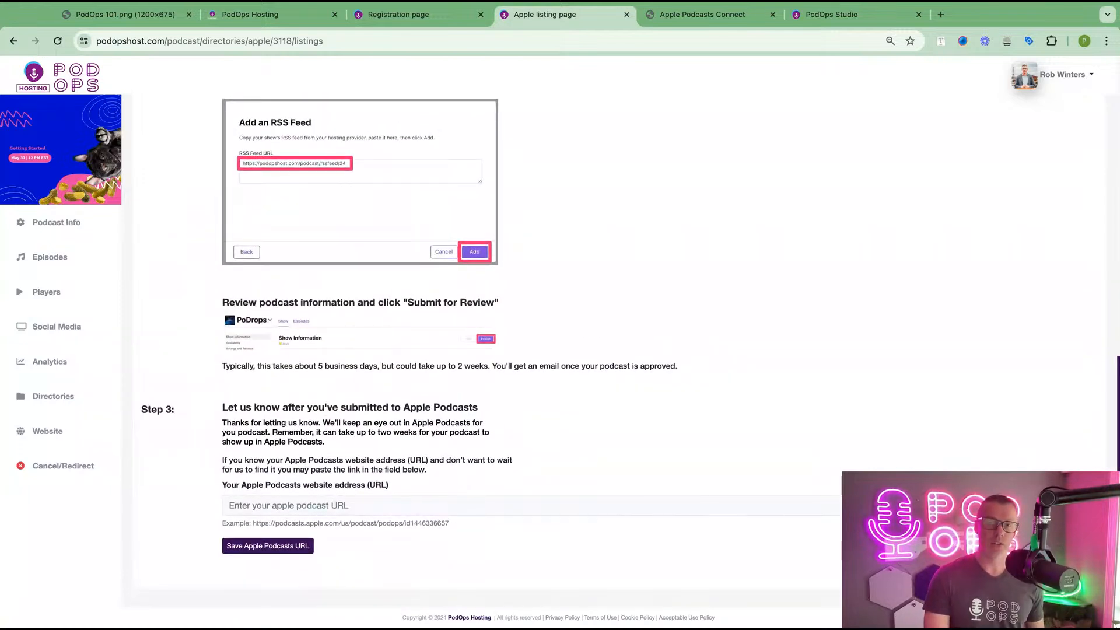
pyautogui.click(350, 503)
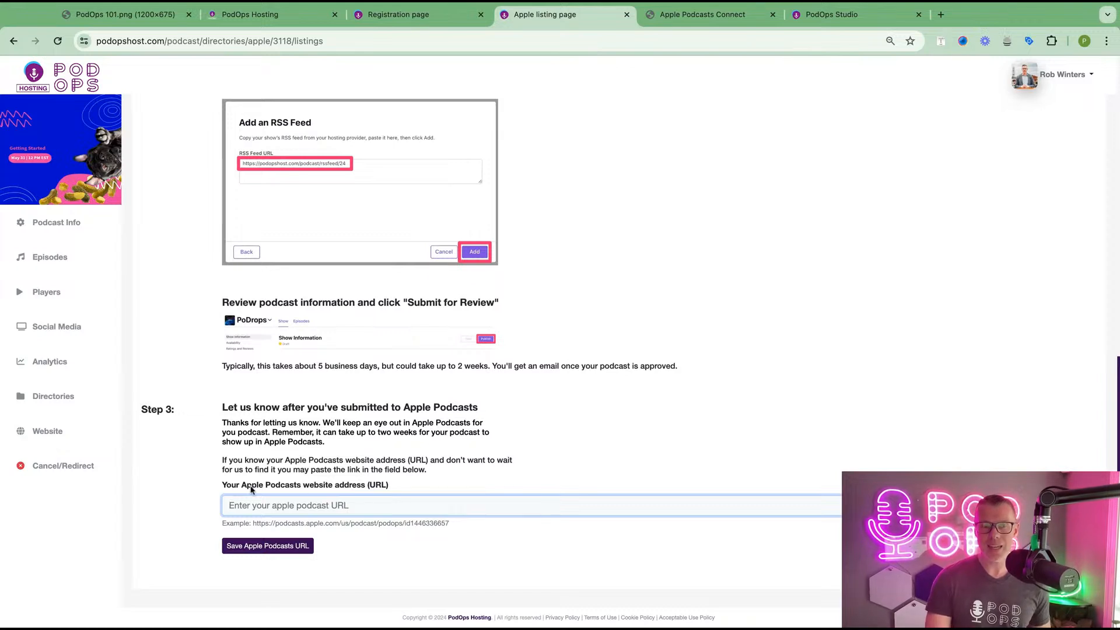
pyautogui.click(284, 486)
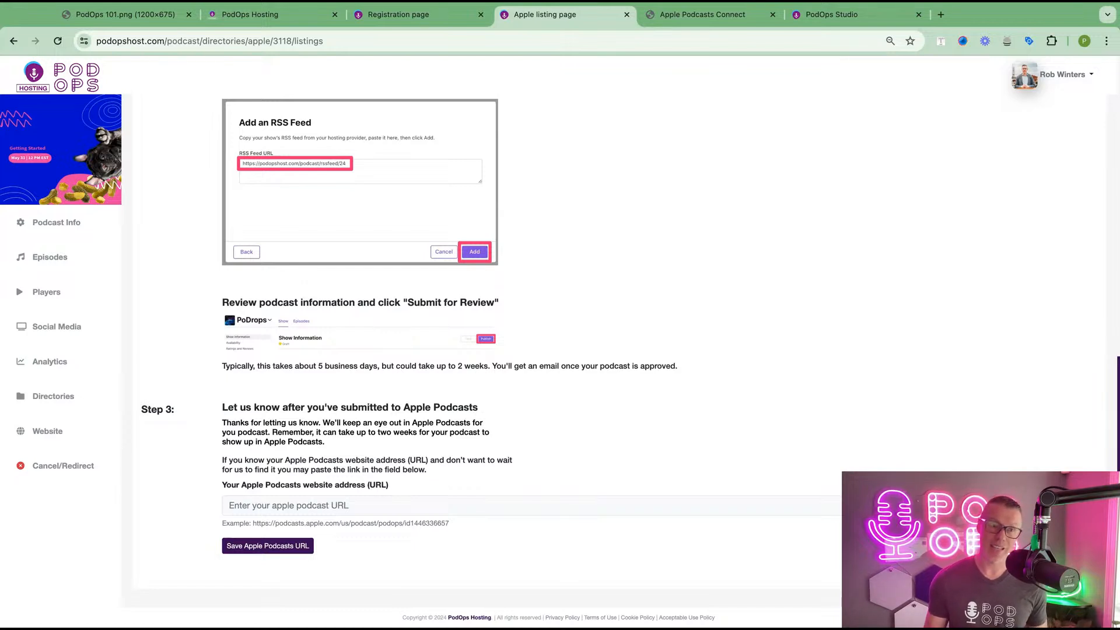
pyautogui.scroll(15, 392, 446)
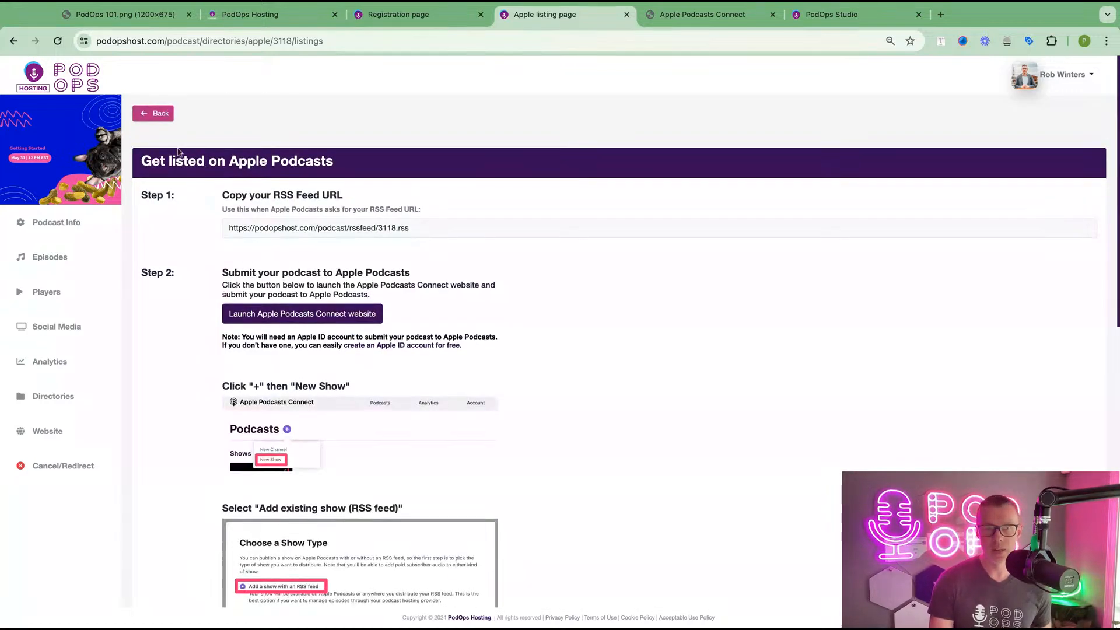
pyautogui.click(158, 116)
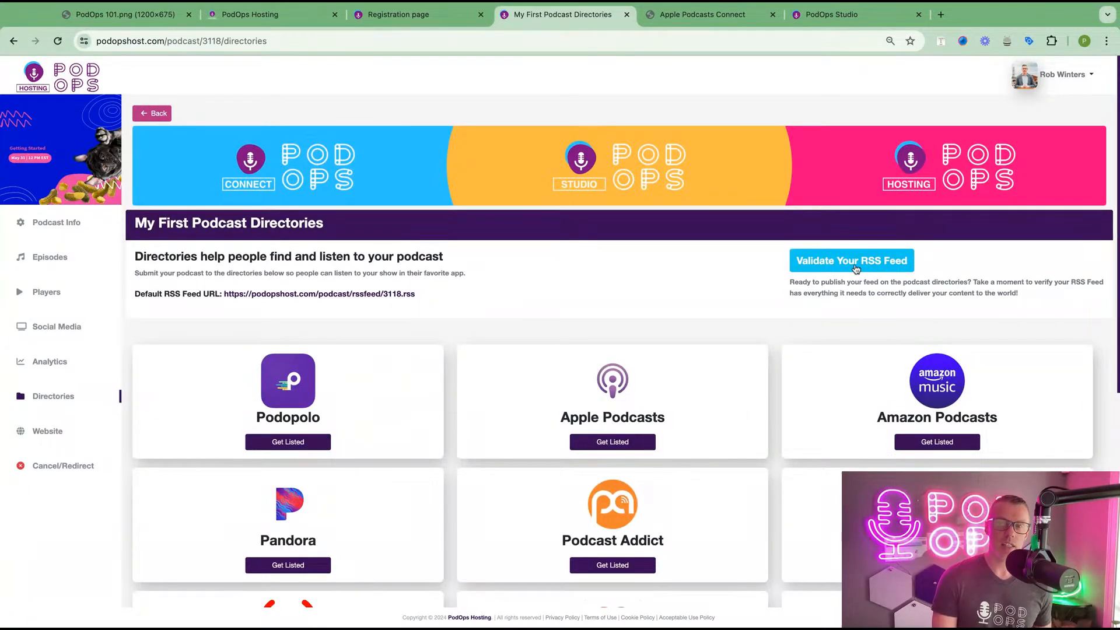
pyautogui.click(855, 267)
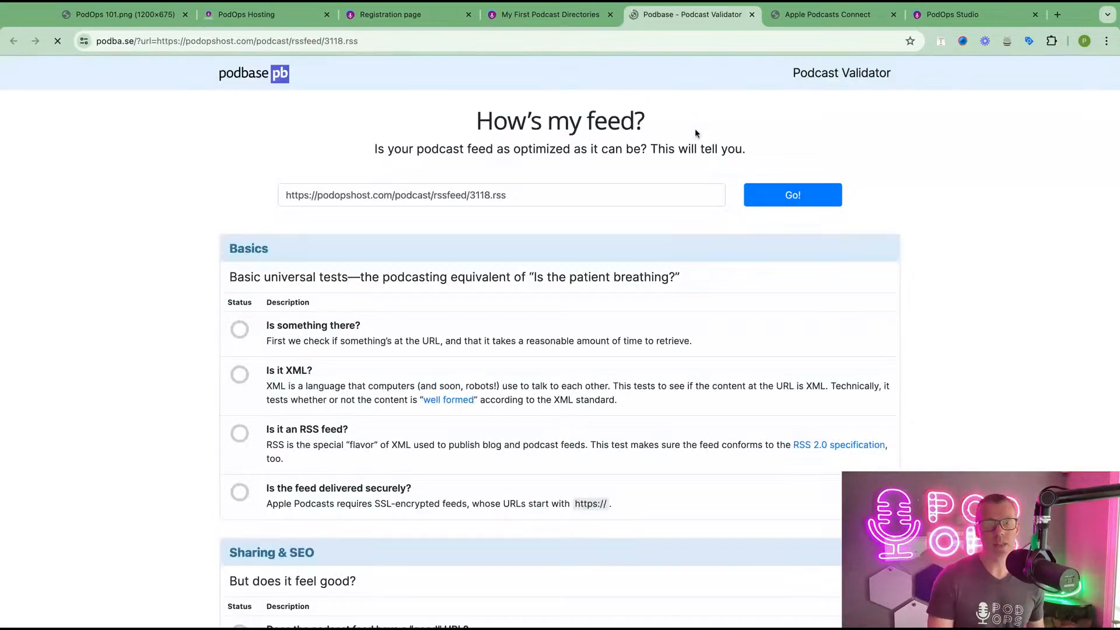
# - Validate the feed in Podbase and review the 1,080×1,080 cover-art size warning
pyautogui.tripleClick(518, 195)
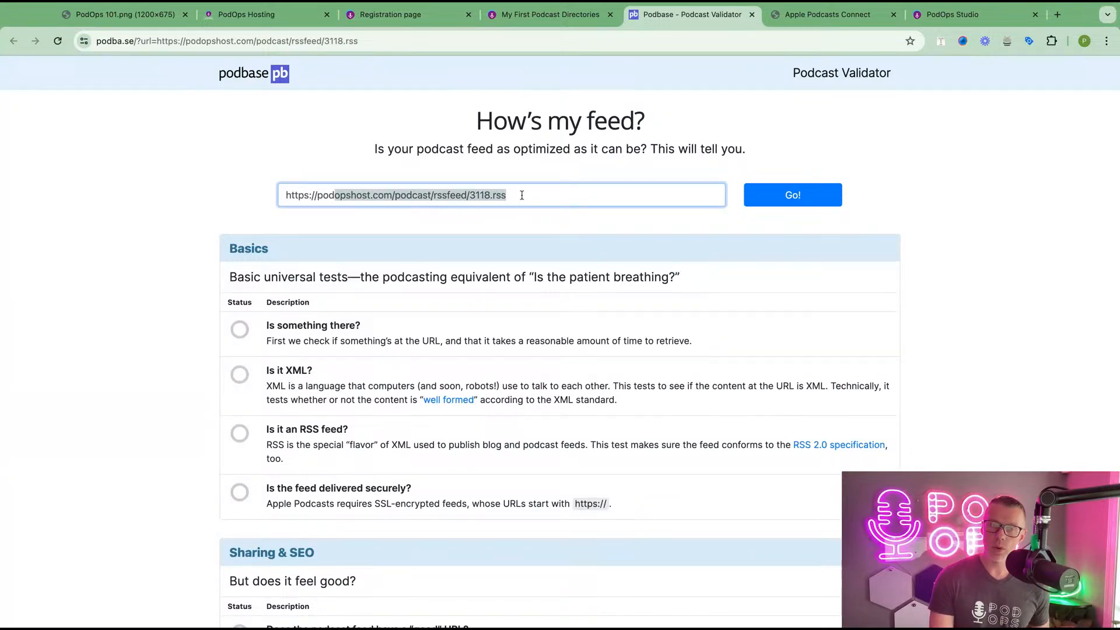
pyautogui.click(791, 196)
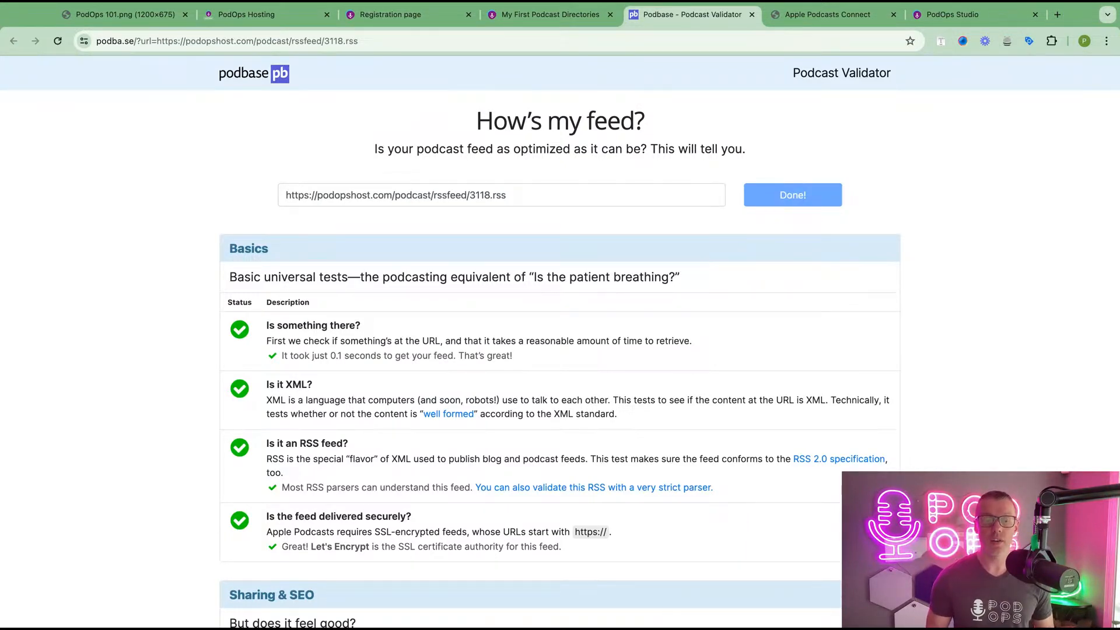
pyautogui.scroll(-5, 560, 341)
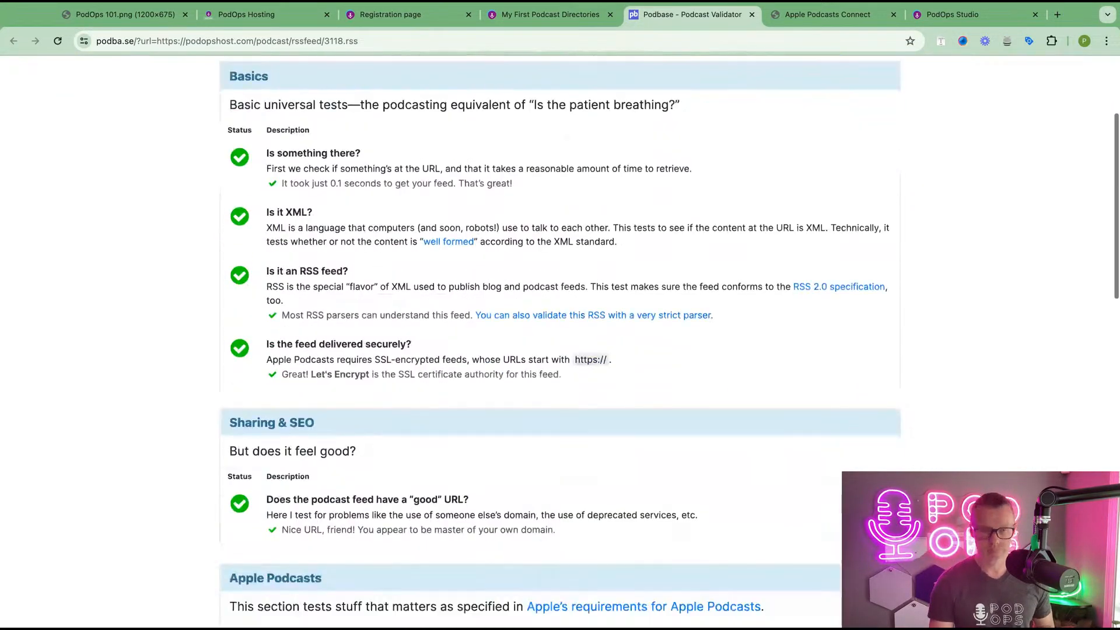
pyautogui.scroll(-4, 312, 374)
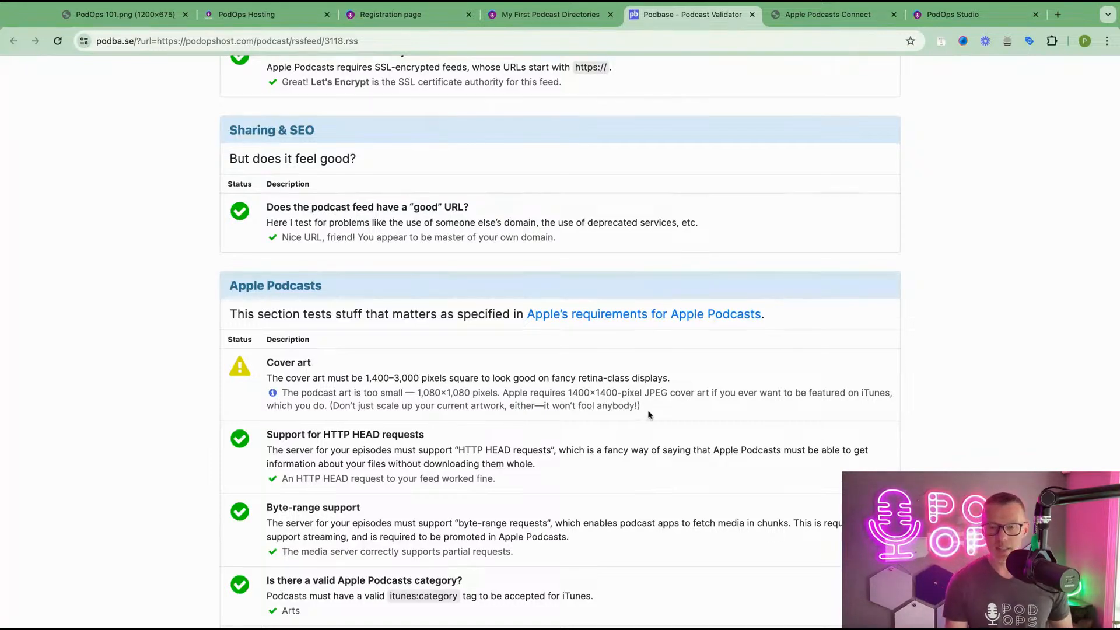
pyautogui.moveTo(645, 410); pyautogui.dragTo(505, 392)
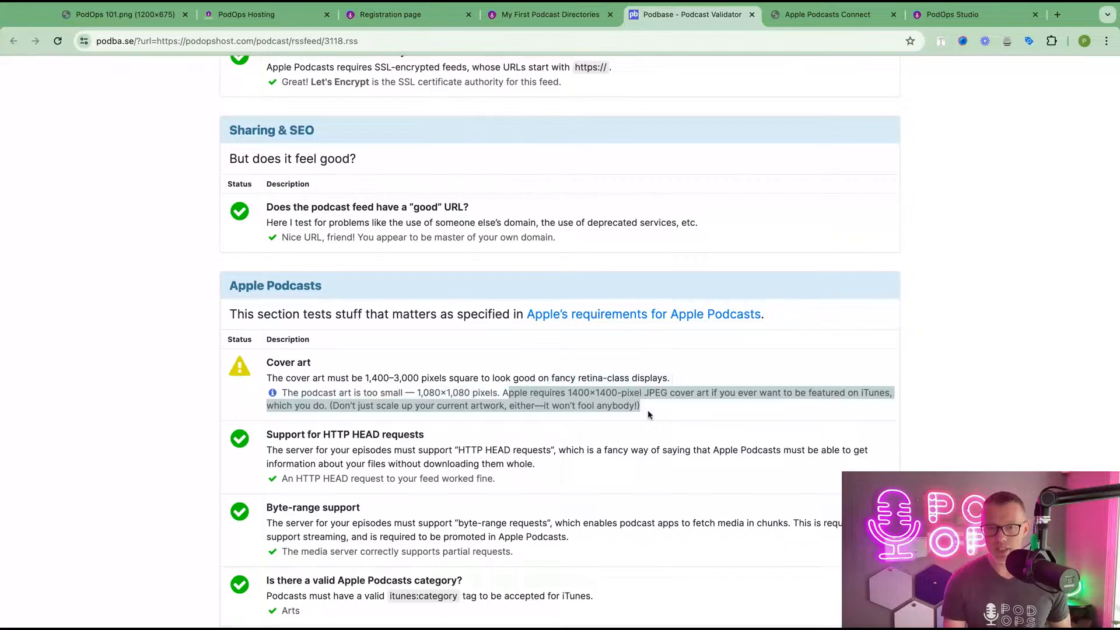
pyautogui.click(622, 388)
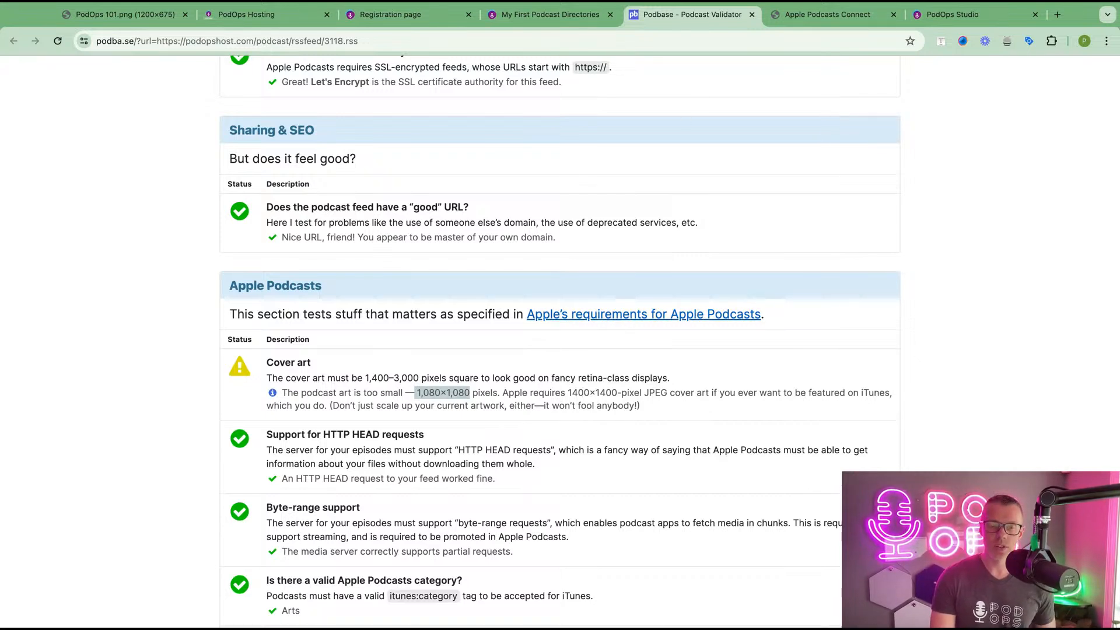
pyautogui.scroll(8, 606, 83)
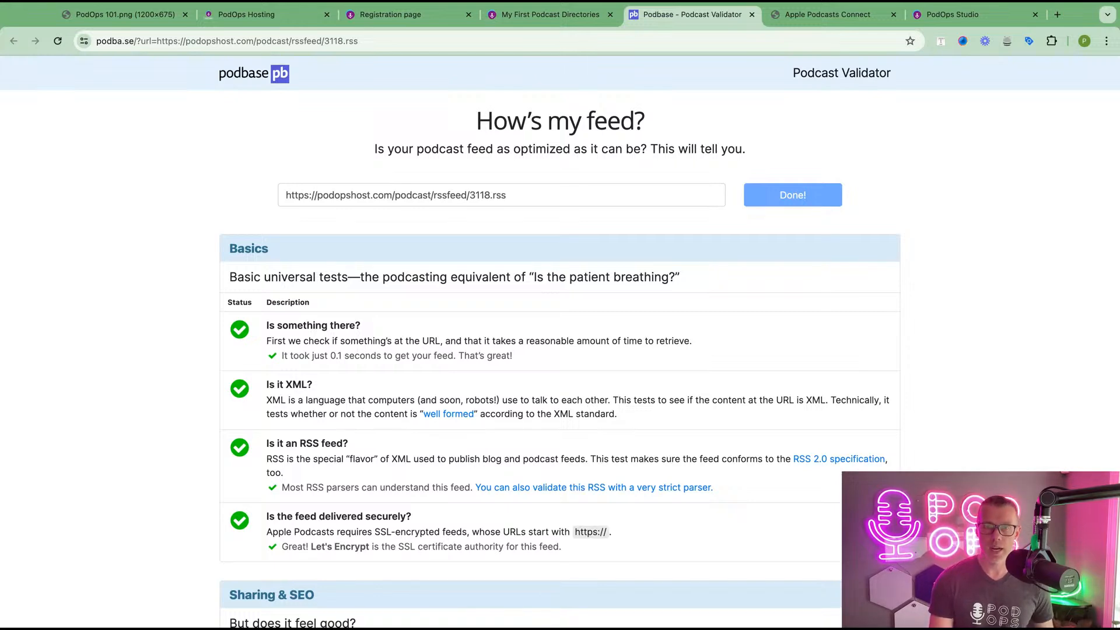
pyautogui.click(557, 15)
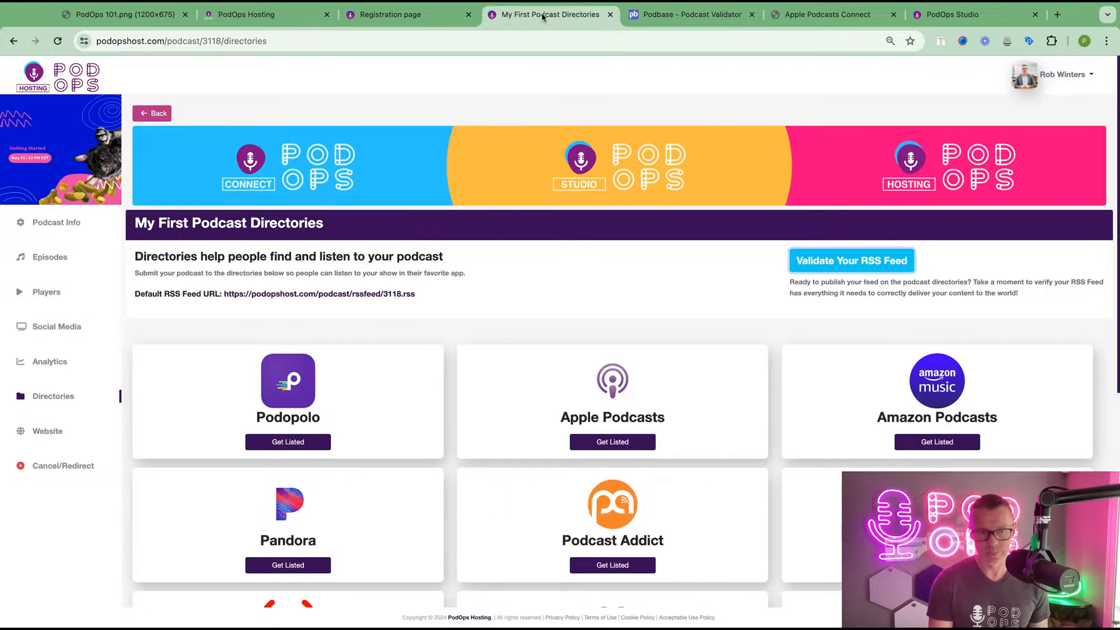